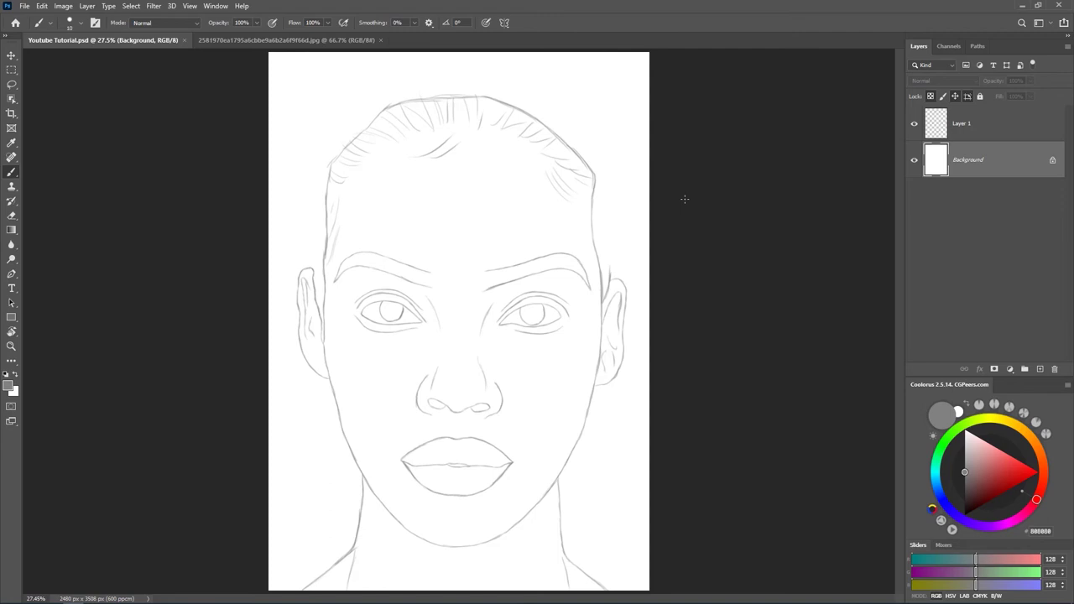
Compare the reference photo and the face sketch by switching between their document tabs
{"action": "left_click", "coordinate": [319, 42]}
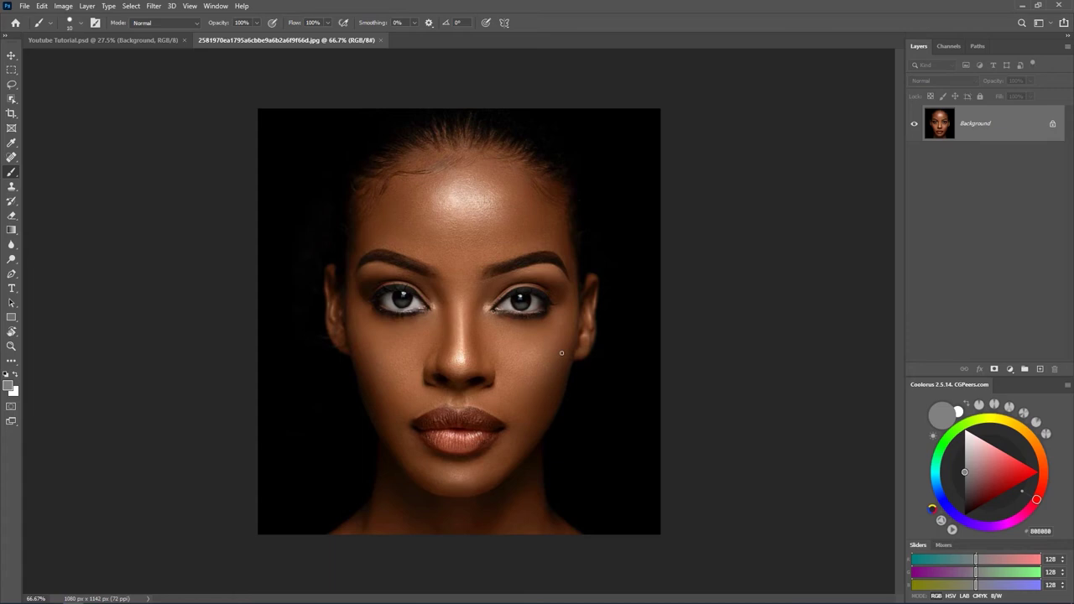
{"action": "left_click", "coordinate": [123, 40]}
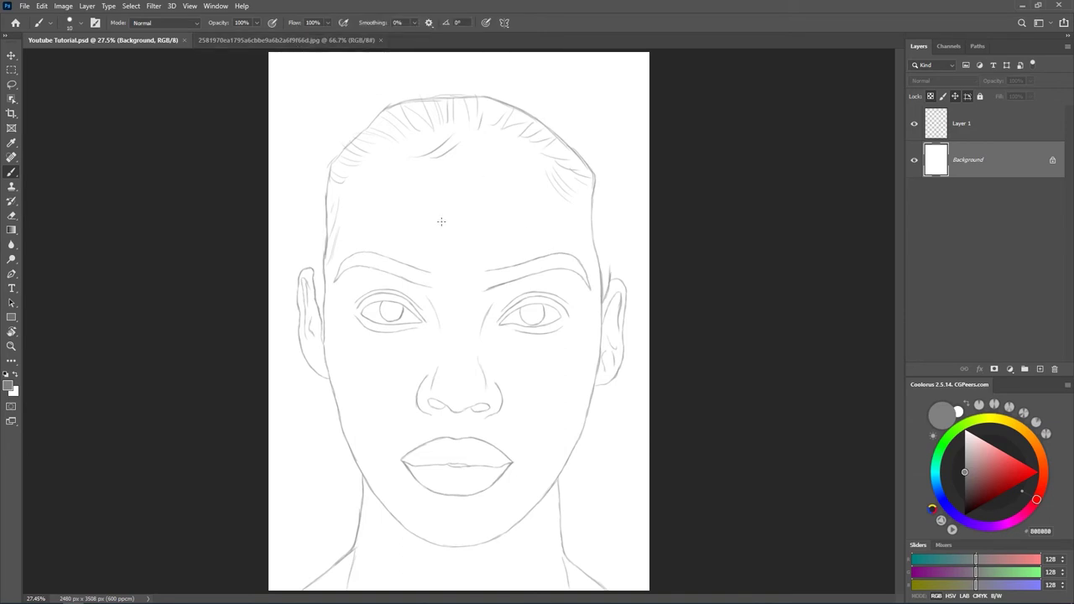
{"action": "left_click", "coordinate": [311, 40]}
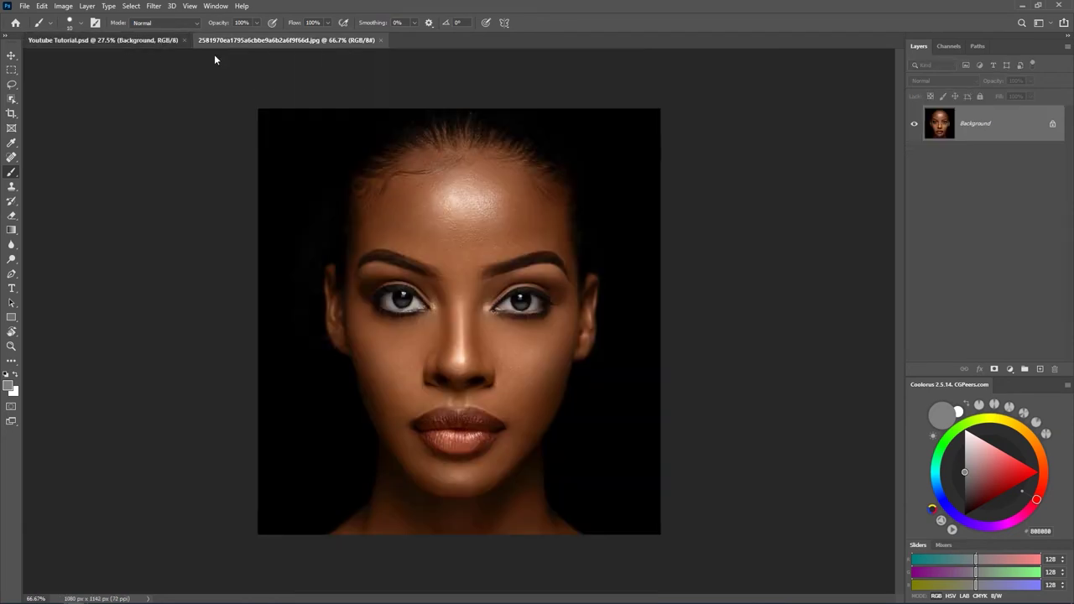
{"action": "left_click", "coordinate": [138, 41]}
{"action": "left_click", "coordinate": [315, 40]}
{"action": "left_click", "coordinate": [151, 42]}
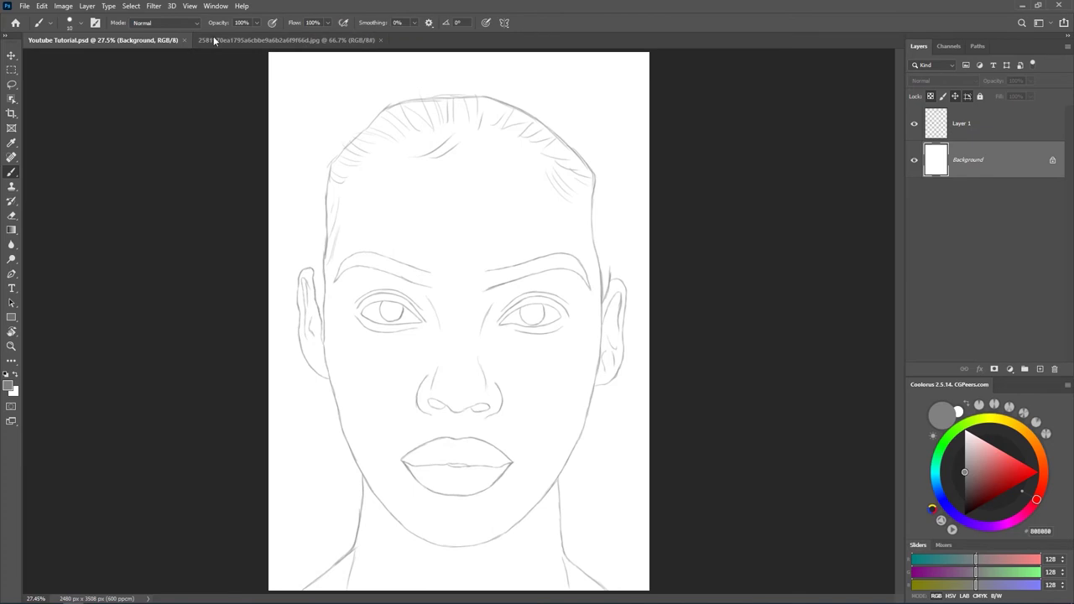
Float all open documents in separate windows with Window > Arrange > Float All in Windows
{"action": "left_click", "coordinate": [218, 7]}
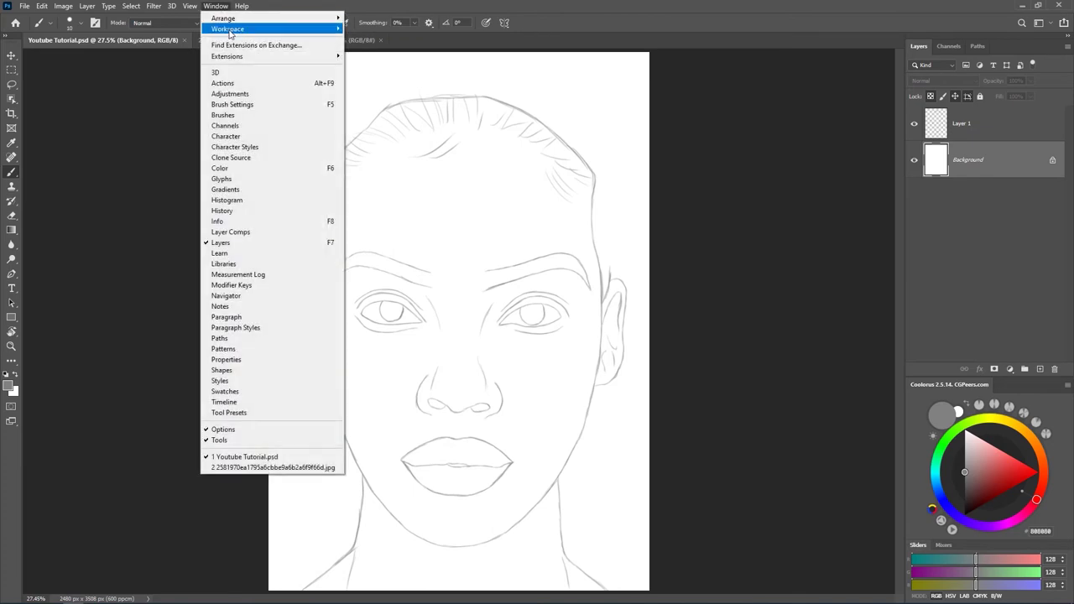
{"action": "mouse_move", "coordinate": [239, 21]}
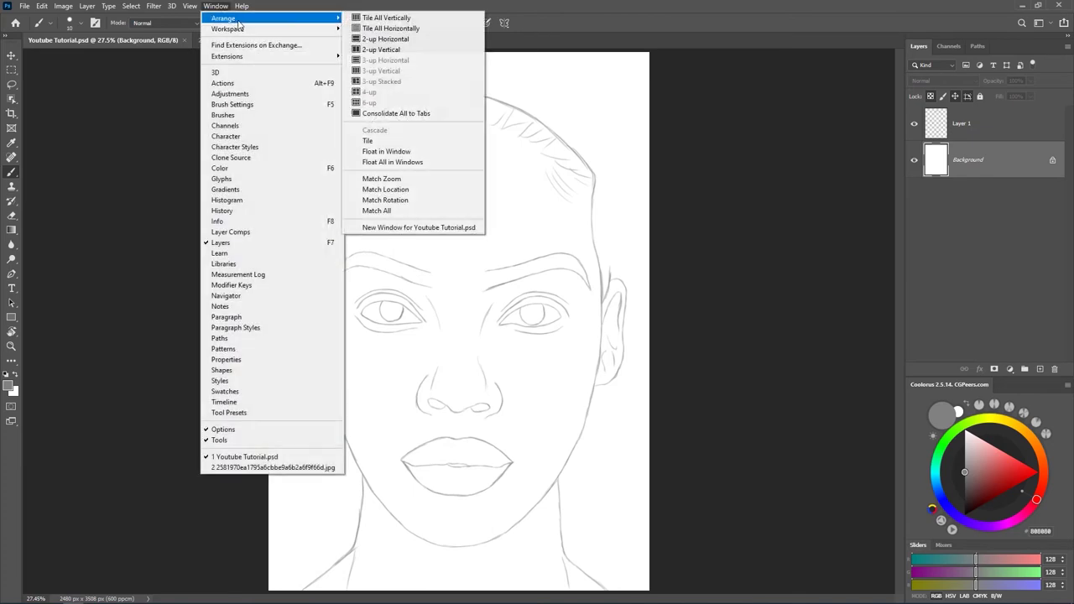
{"action": "left_click", "coordinate": [412, 164]}
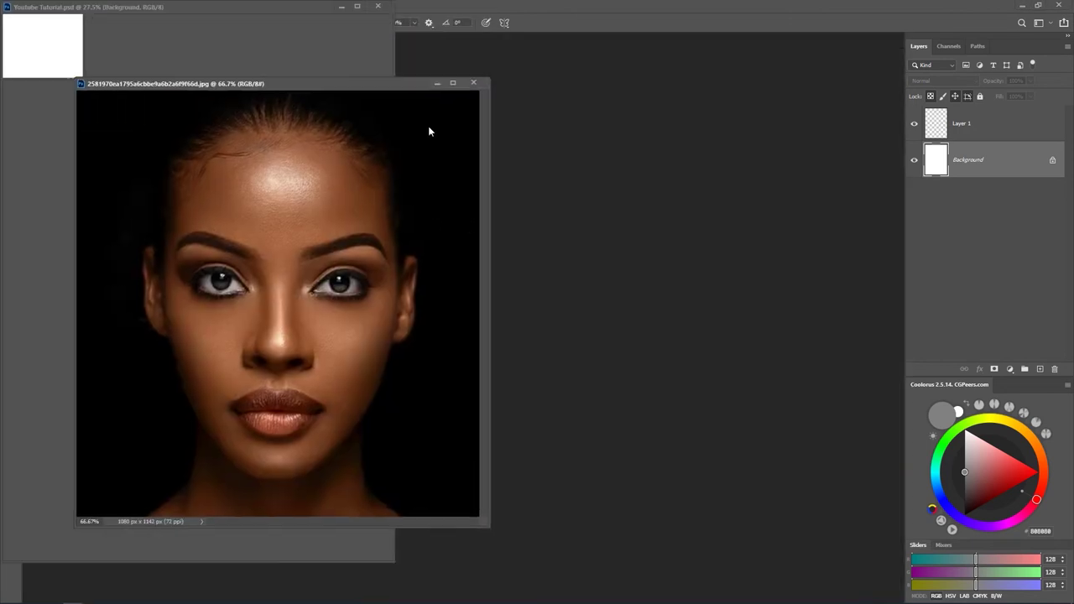
Place the reference photo window at the far left with the sketch window just right of it
{"action": "left_click_drag", "start_coordinate": [295, 94], "coordinate": [496, 117]}
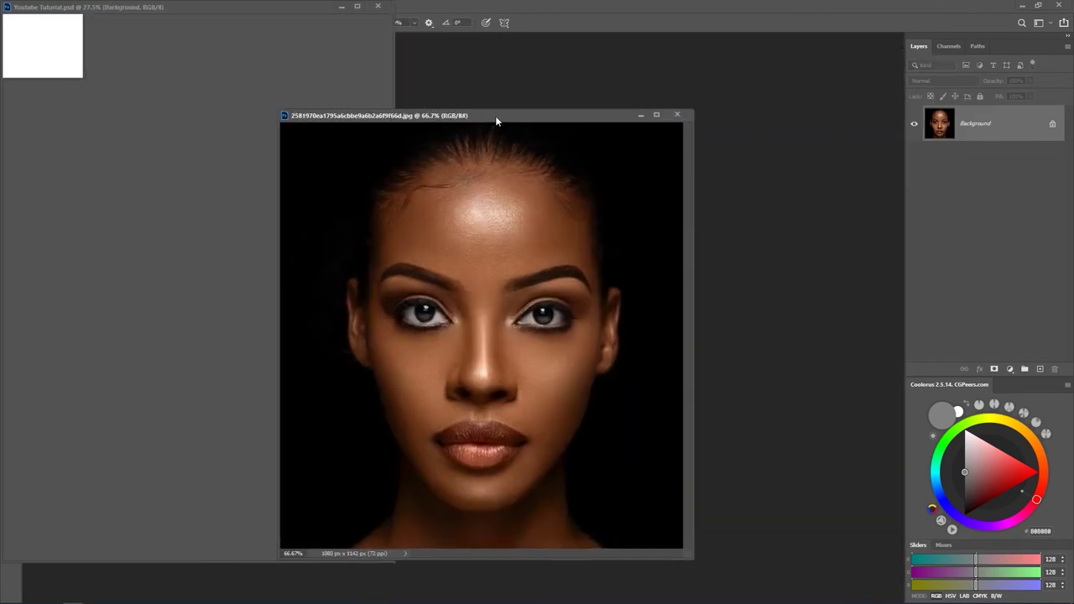
{"action": "mouse_move", "coordinate": [456, 117]}
{"action": "left_mouse_down"}
{"action": "mouse_move", "coordinate": [513, 120]}
{"action": "mouse_move", "coordinate": [600, 82]}
{"action": "left_mouse_up"}
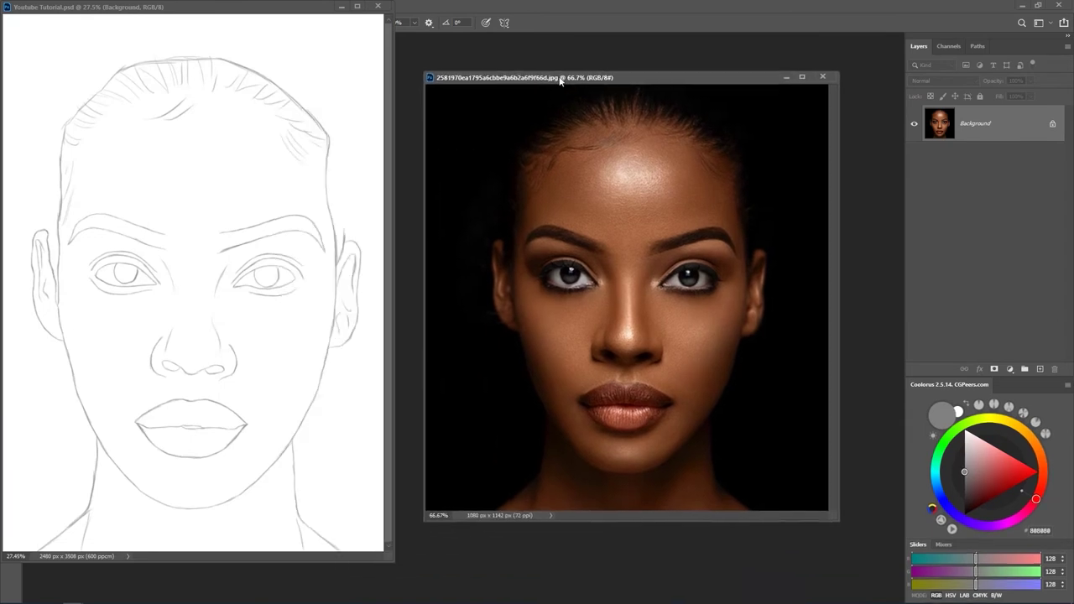
{"action": "mouse_move", "coordinate": [211, 9]}
{"action": "left_mouse_down"}
{"action": "mouse_move", "coordinate": [510, 100]}
{"action": "mouse_move", "coordinate": [686, 80]}
{"action": "left_mouse_up"}
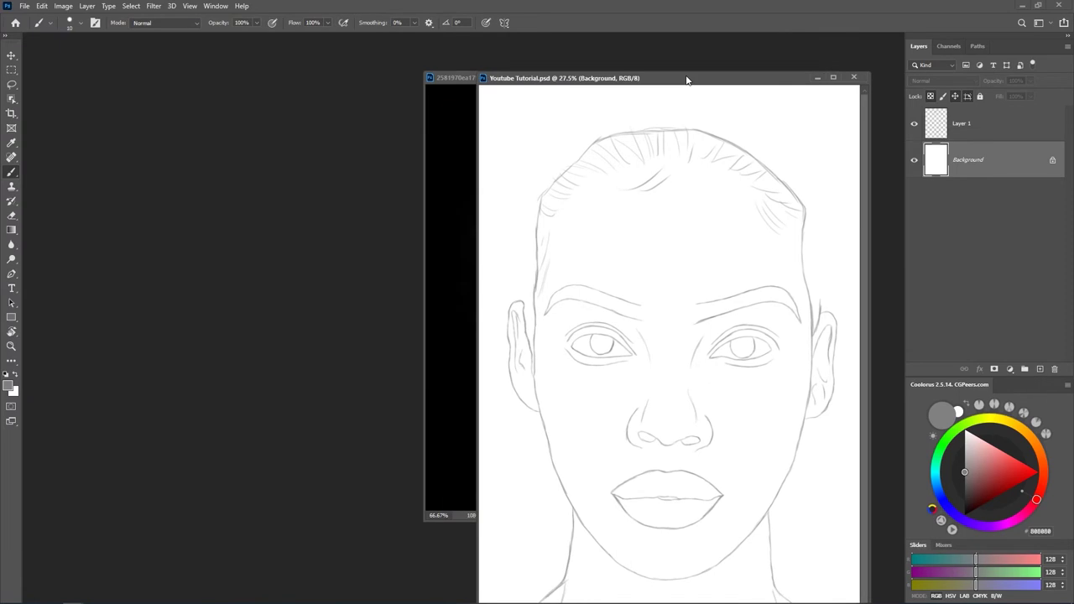
{"action": "mouse_move", "coordinate": [458, 81]}
{"action": "left_mouse_down"}
{"action": "mouse_move", "coordinate": [56, 50]}
{"action": "mouse_move", "coordinate": [63, 44]}
{"action": "left_mouse_up"}
{"action": "left_click_drag", "start_coordinate": [728, 83], "coordinate": [710, 49]}
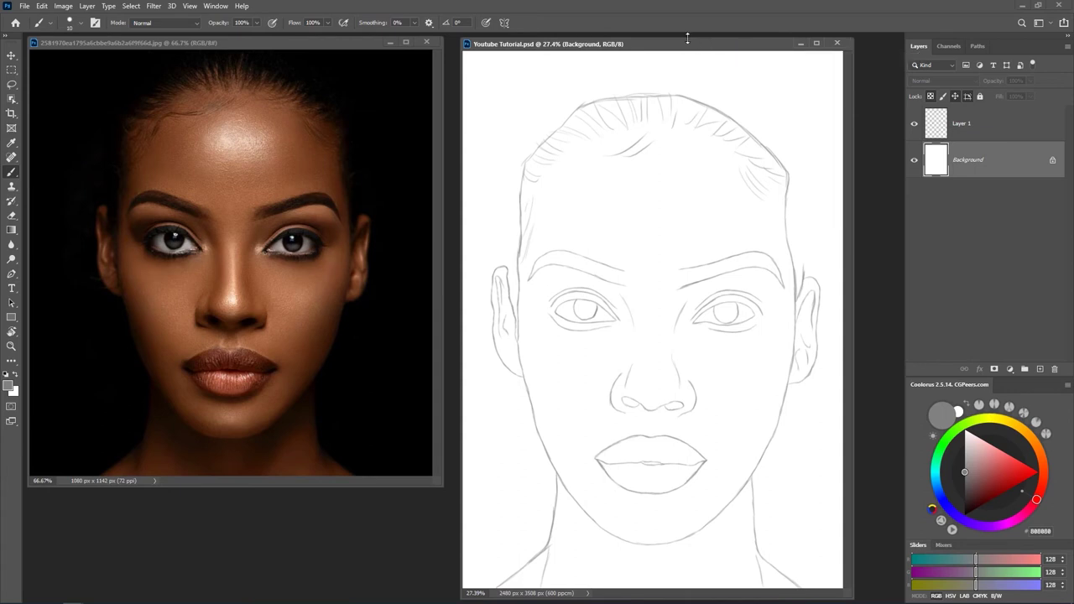
{"action": "left_click_drag", "start_coordinate": [686, 51], "coordinate": [727, 47]}
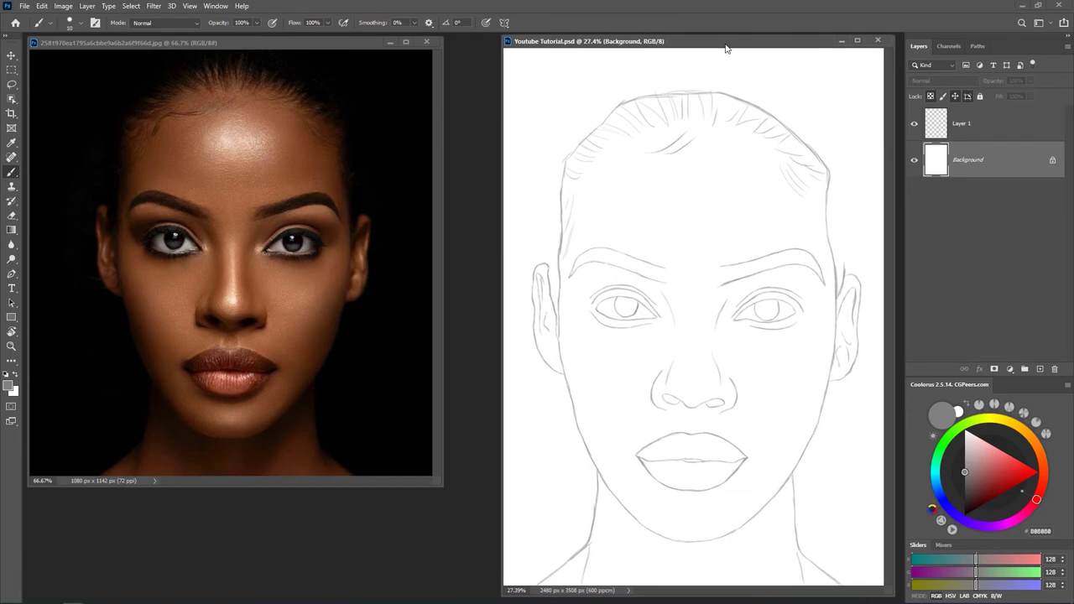
Enlarge the reference photo window to the screen bottom and widen the sketch window beside it
{"action": "left_click_drag", "start_coordinate": [321, 43], "coordinate": [322, 42]}
{"action": "left_click_drag", "start_coordinate": [439, 483], "coordinate": [462, 586]}
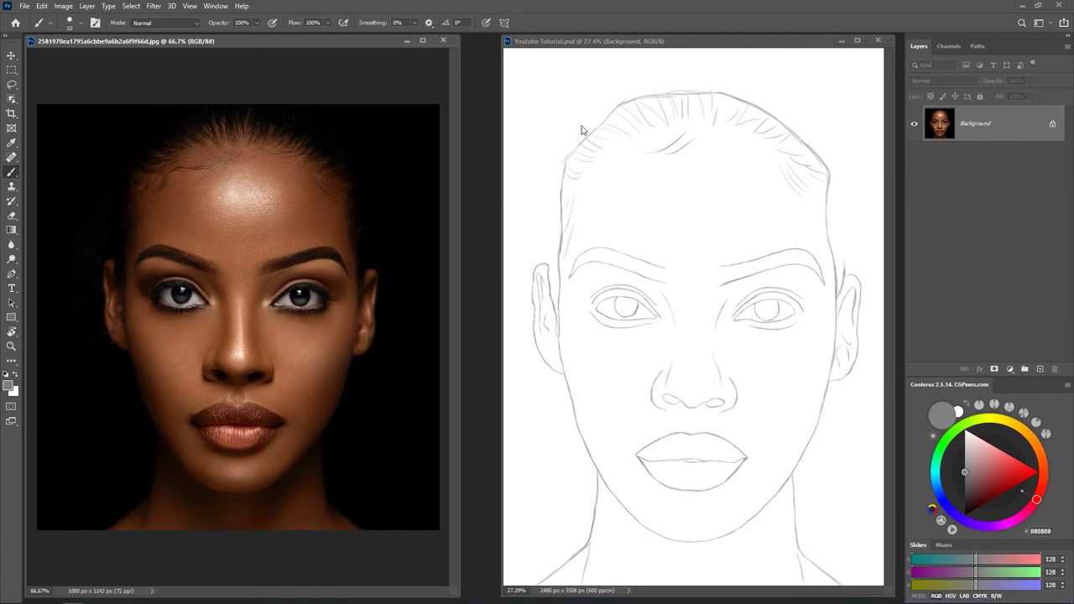
{"action": "left_click_drag", "start_coordinate": [629, 44], "coordinate": [595, 42]}
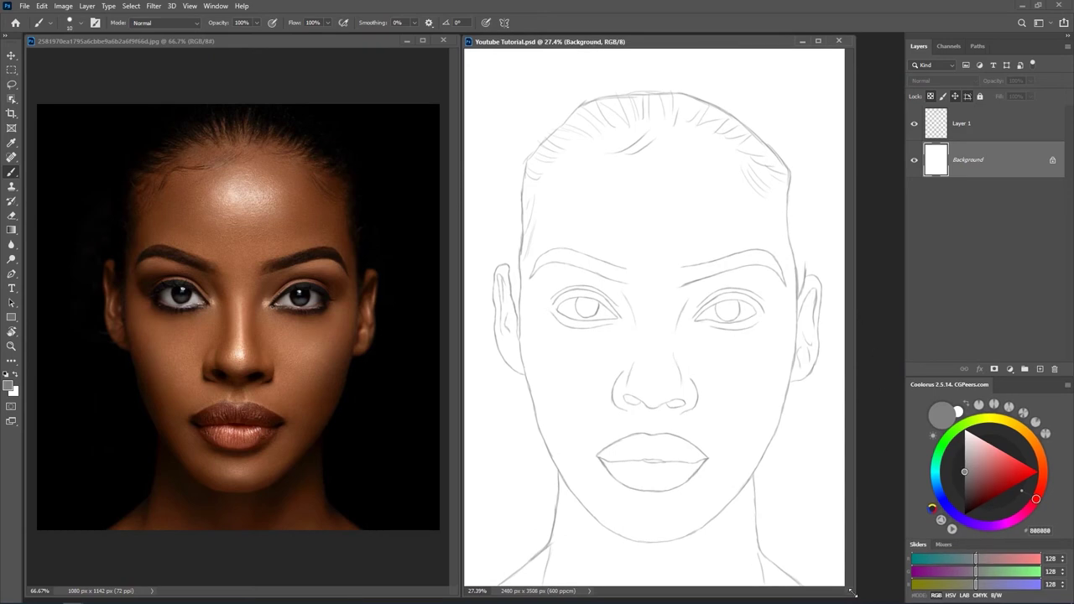
{"action": "left_click_drag", "start_coordinate": [853, 597], "coordinate": [898, 592]}
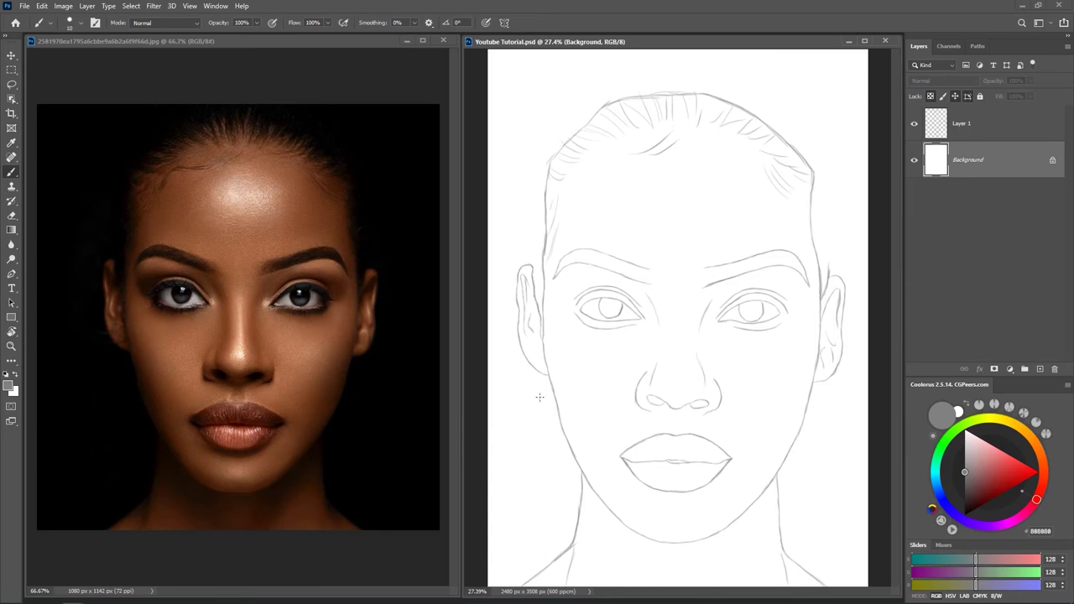
Add an empty Layer 1 to the reference photo, then target its Background layer
{"action": "left_click", "coordinate": [243, 42]}
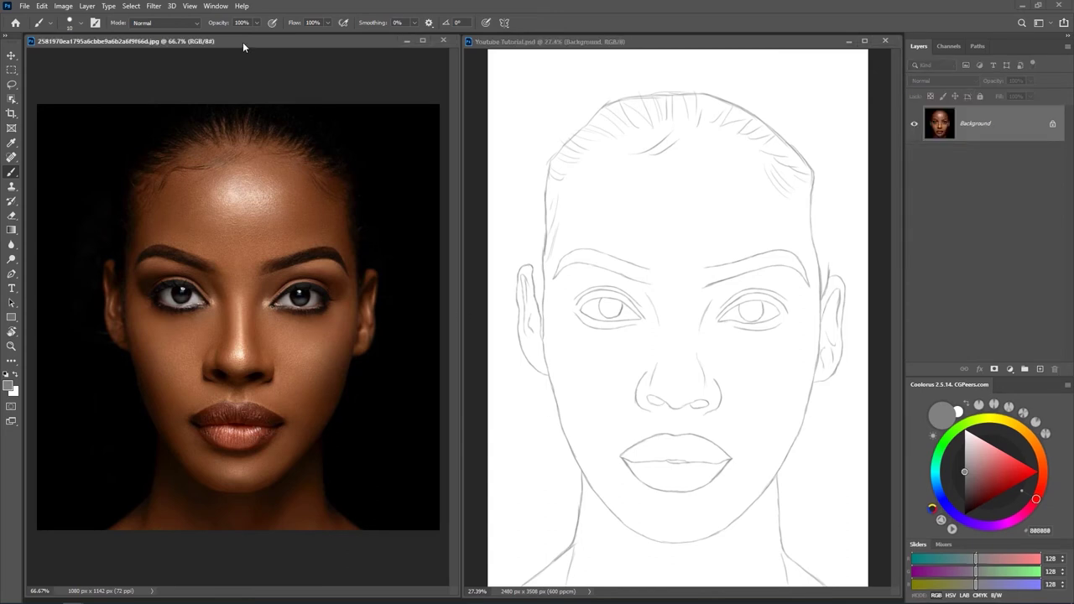
{"action": "left_click", "coordinate": [1041, 369]}
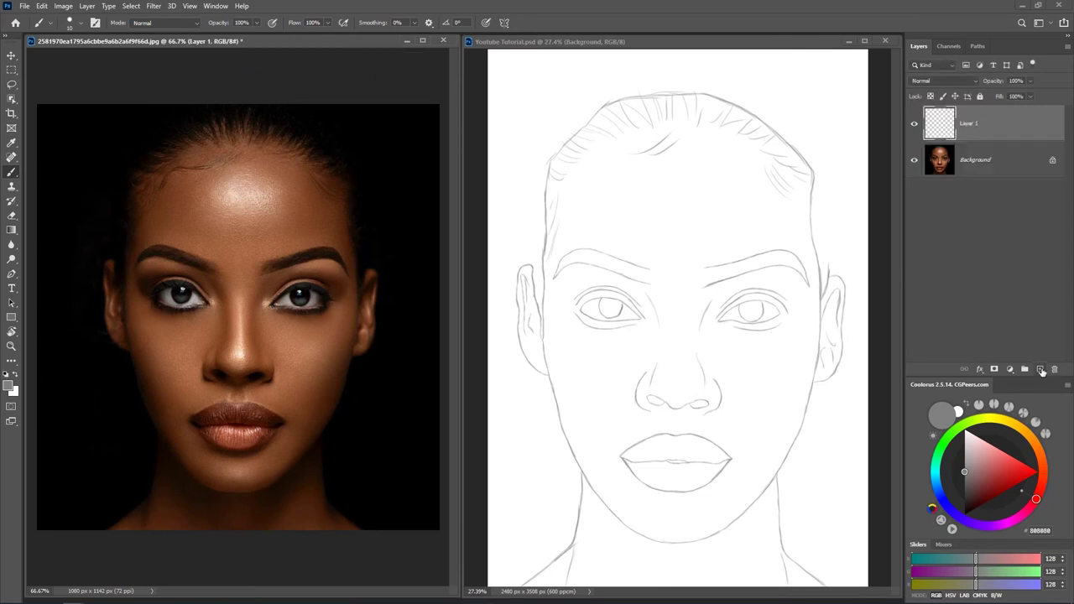
{"action": "left_click", "coordinate": [1007, 163]}
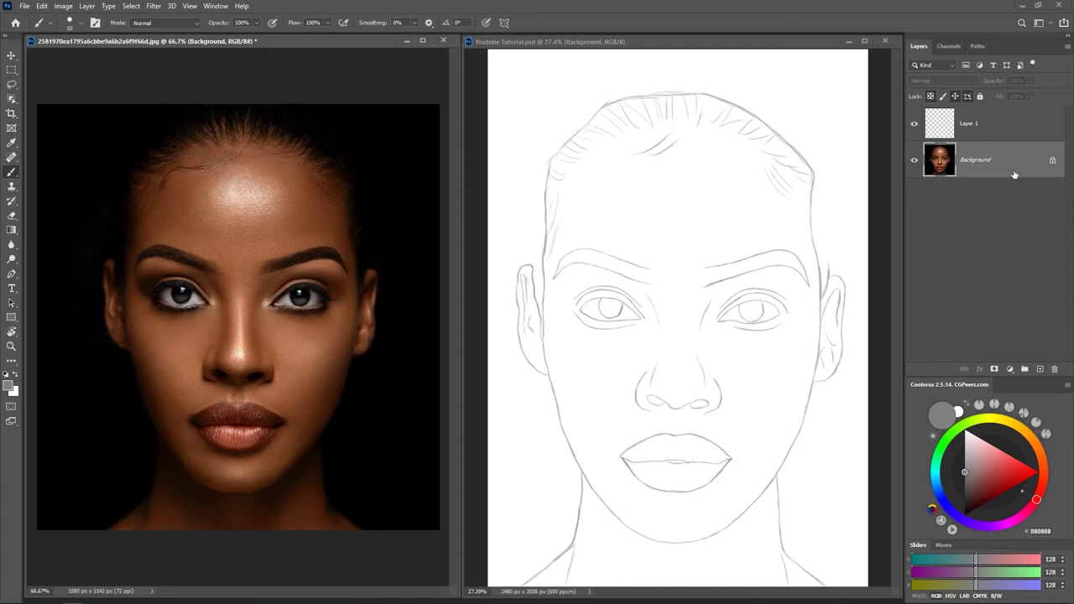
Select the reference photo's dark areas using Color Range with Select set to Shadows
{"action": "left_click", "coordinate": [134, 6]}
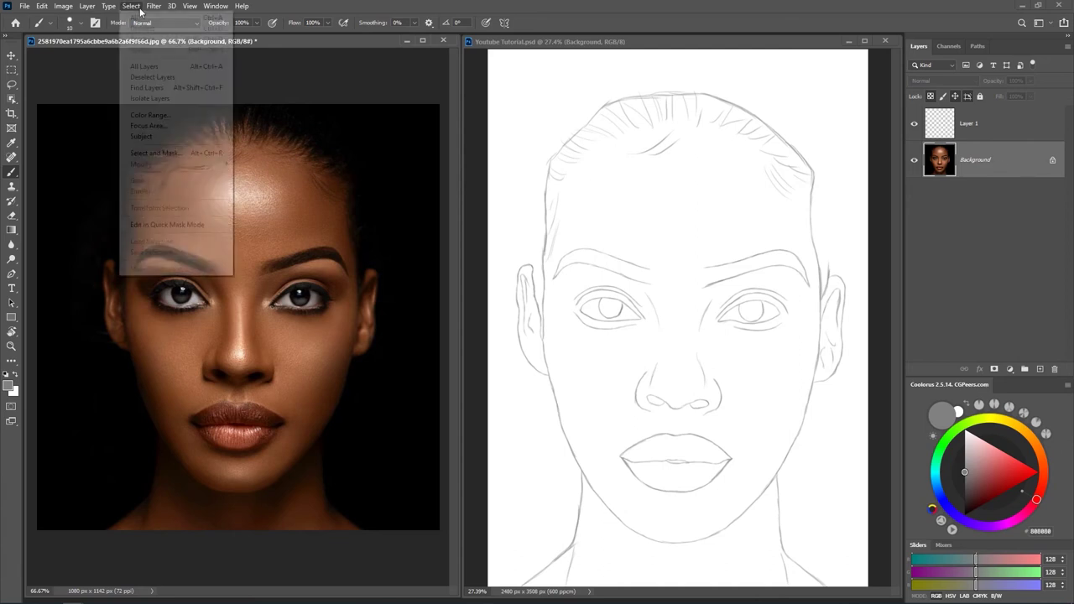
{"action": "left_click", "coordinate": [142, 115]}
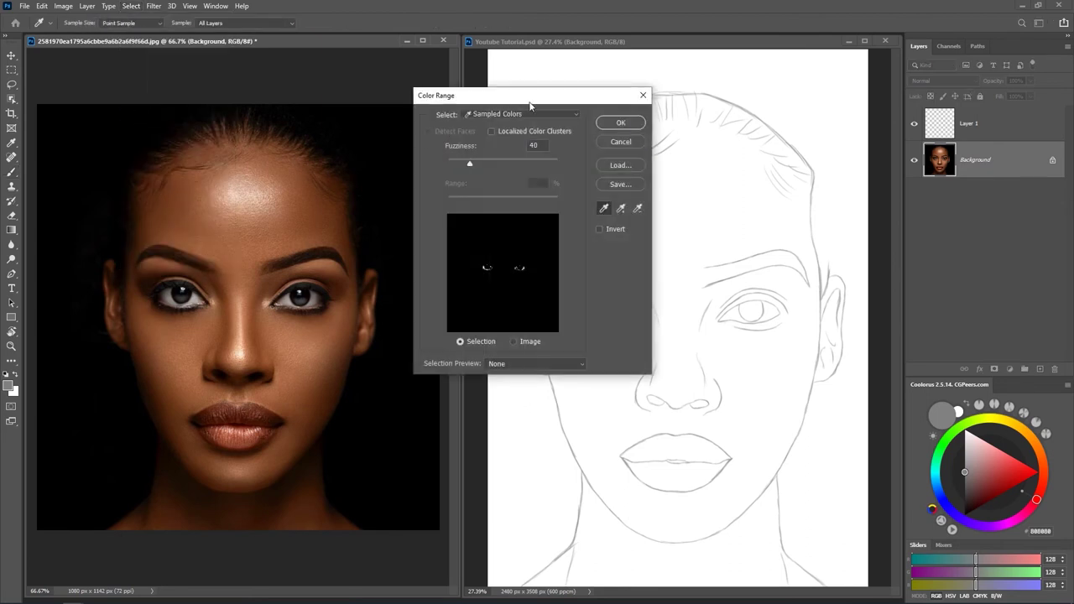
{"action": "left_click_drag", "start_coordinate": [530, 105], "coordinate": [546, 108]}
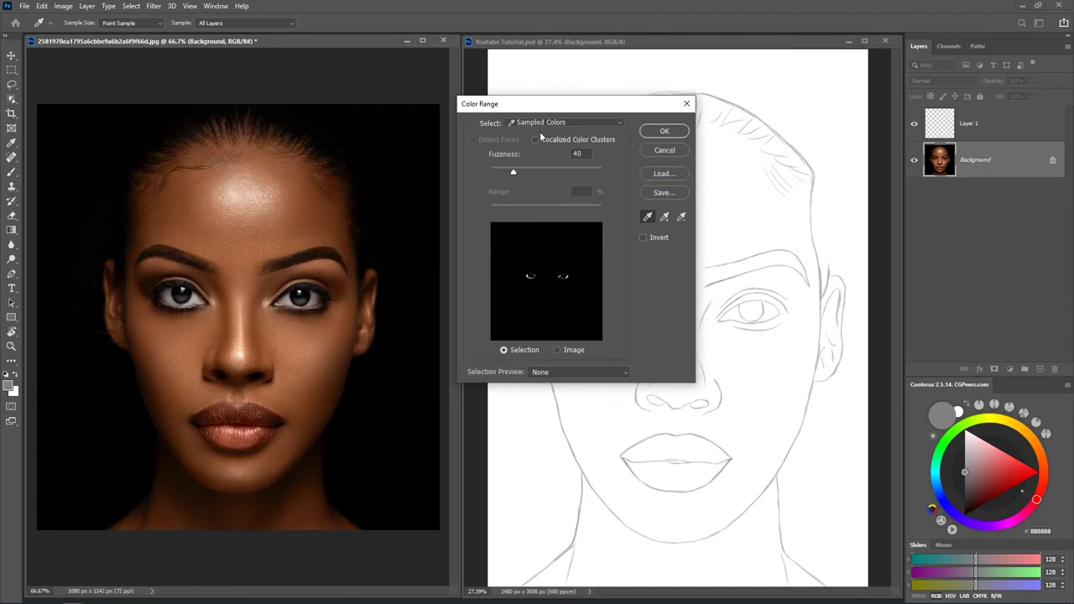
{"action": "left_click", "coordinate": [621, 123]}
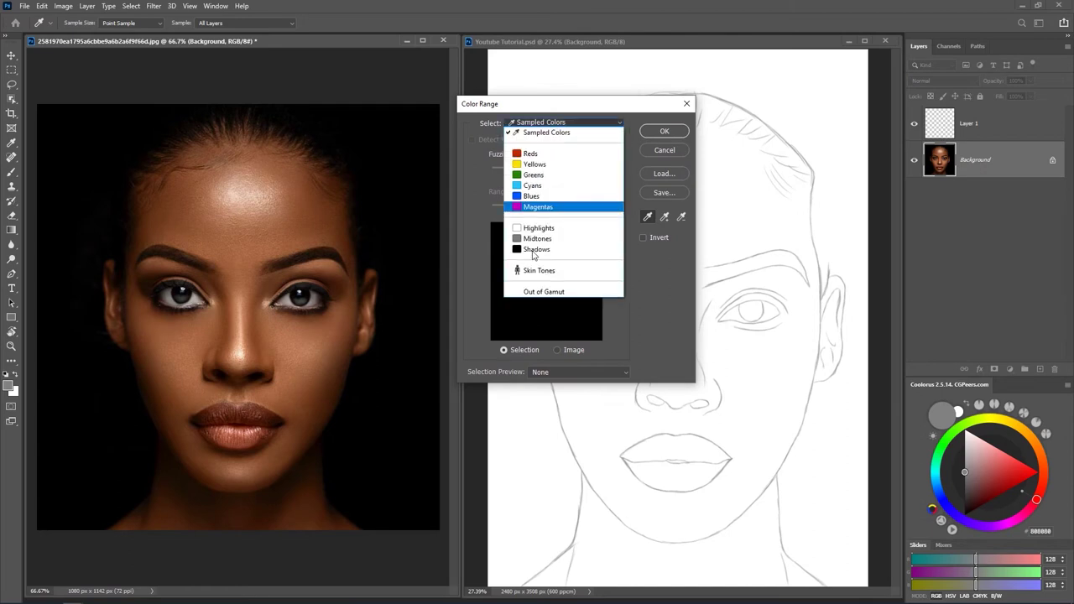
{"action": "left_click", "coordinate": [541, 249]}
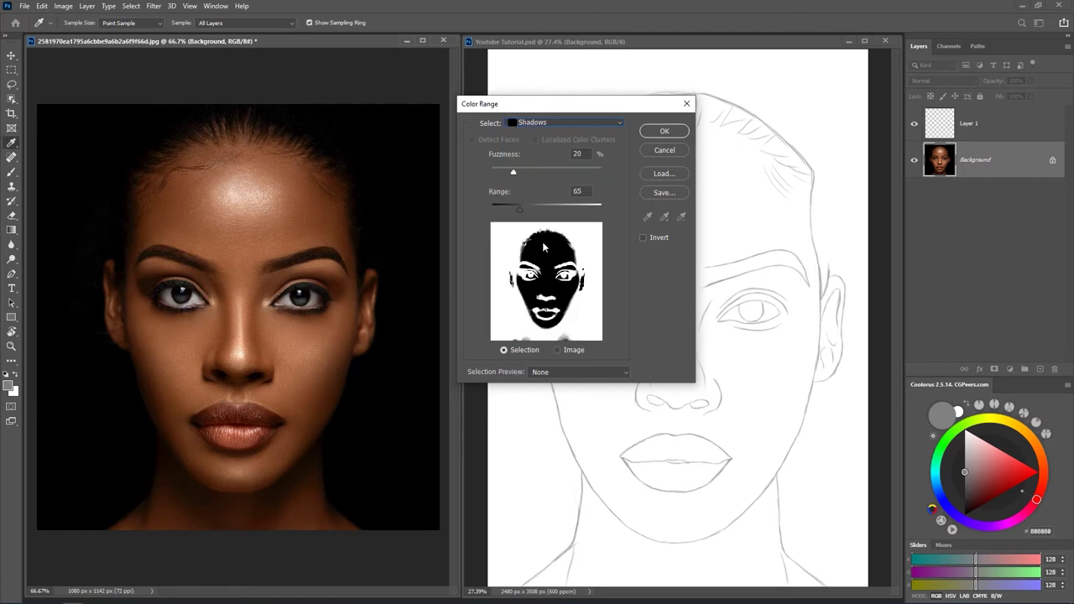
{"action": "left_click", "coordinate": [660, 132]}
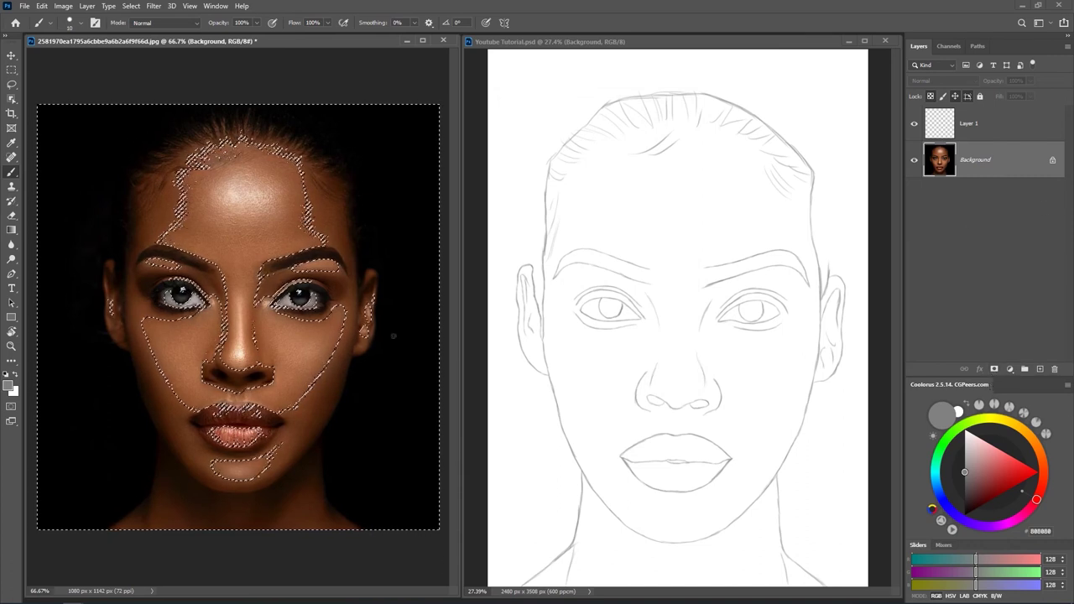
{"action": "left_click", "coordinate": [996, 370], "text": "alt"}
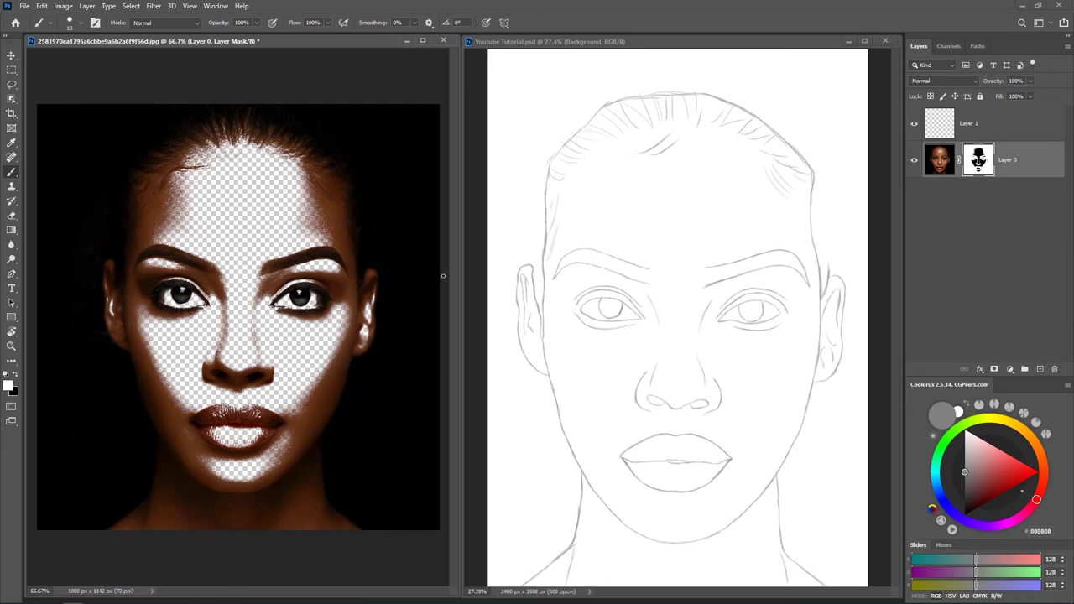
{"action": "right_click", "coordinate": [311, 232]}
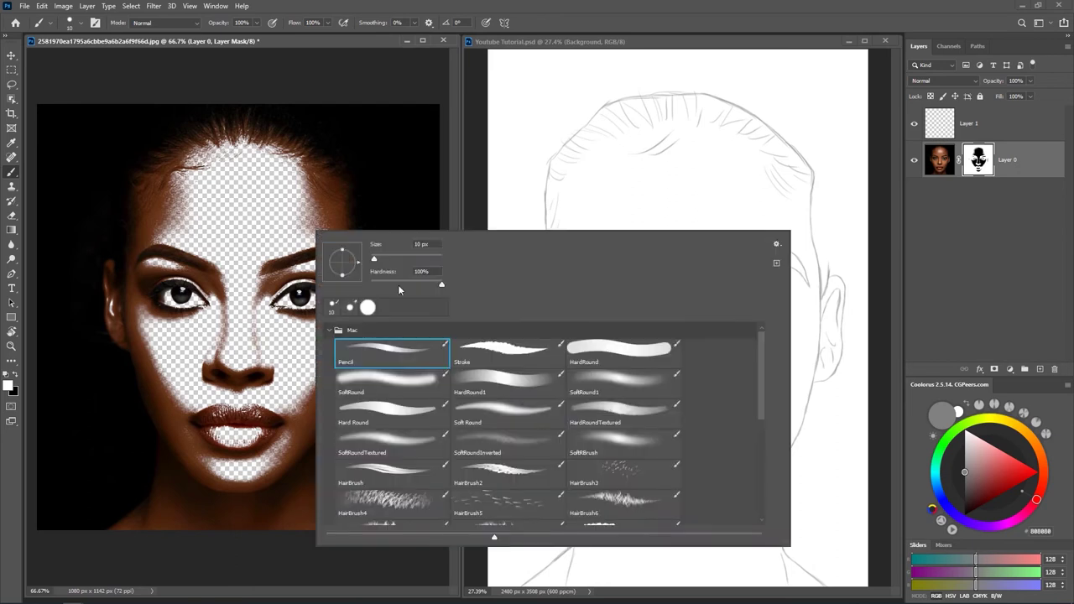
{"action": "left_click", "coordinate": [606, 353]}
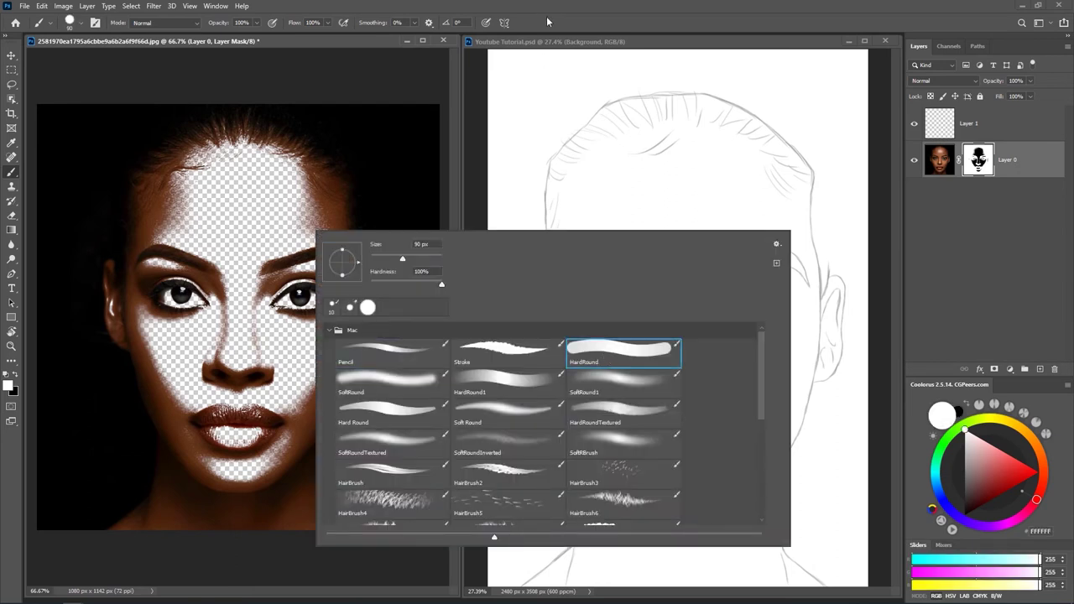
{"action": "key", "text": "Return"}
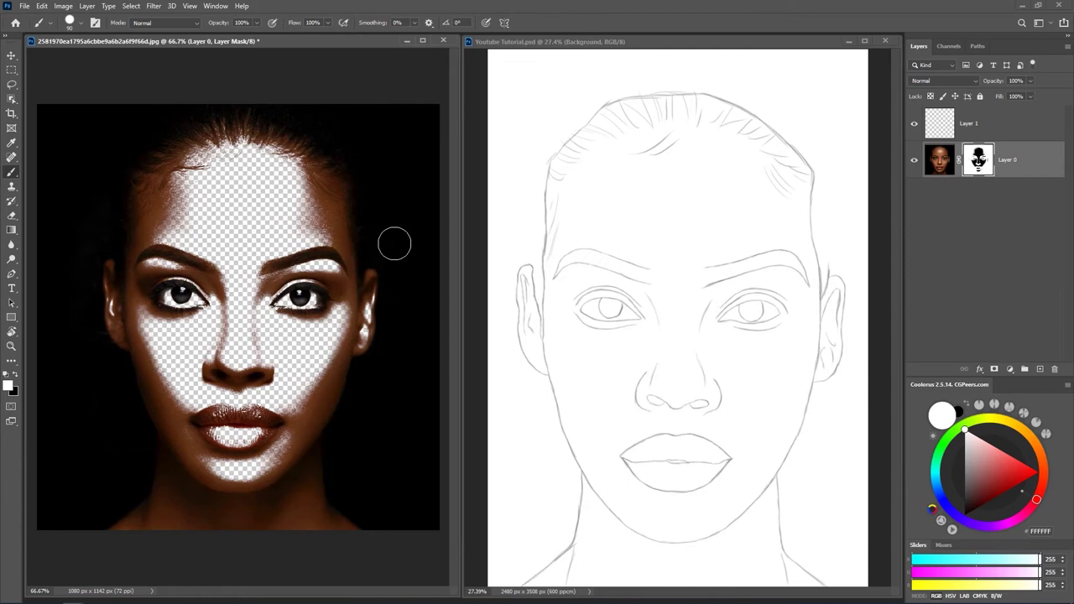
{"action": "left_click", "coordinate": [333, 396]}
{"action": "left_click", "coordinate": [334, 401]}
{"action": "left_click", "coordinate": [1038, 165]}
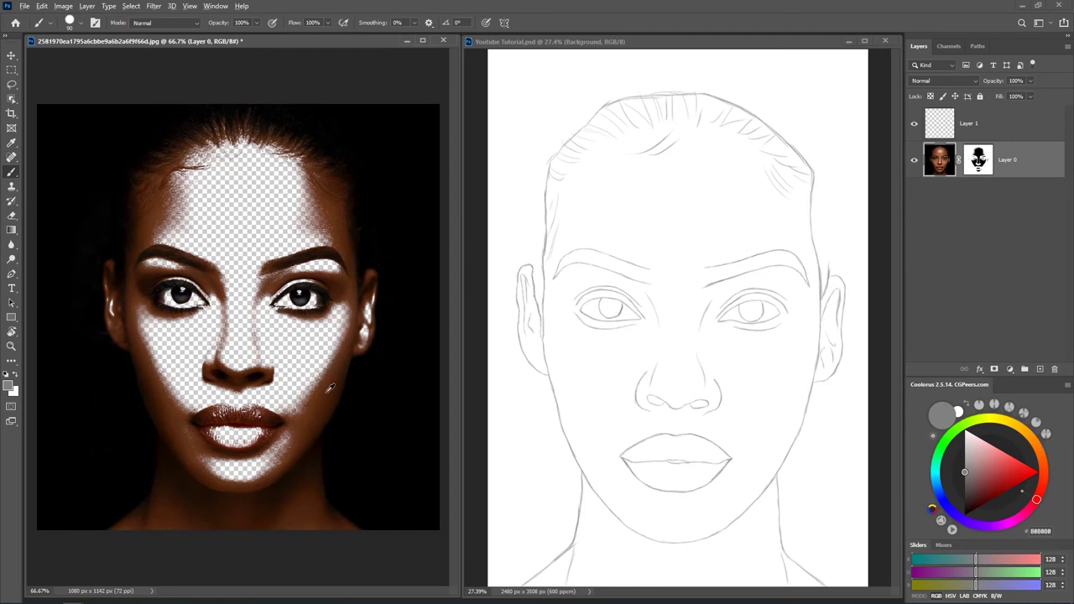
Sample a dark brown from the chin and paint it as a swatch at the photo's top-left
{"action": "left_click", "coordinate": [332, 387], "text": "alt"}
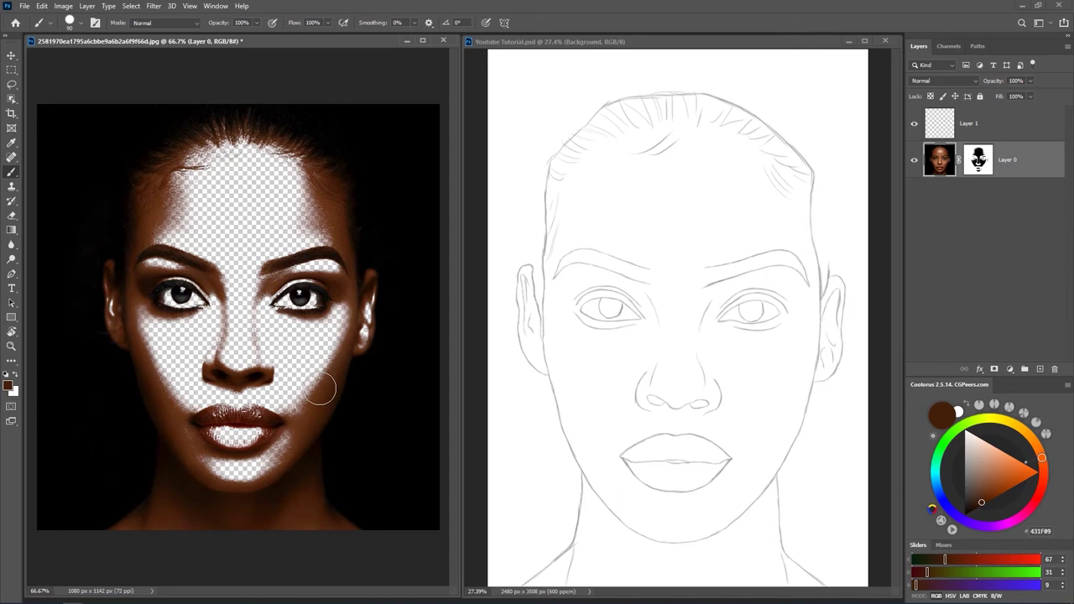
{"action": "left_click", "coordinate": [281, 491], "text": "alt"}
{"action": "left_click", "coordinate": [281, 491], "text": "alt"}
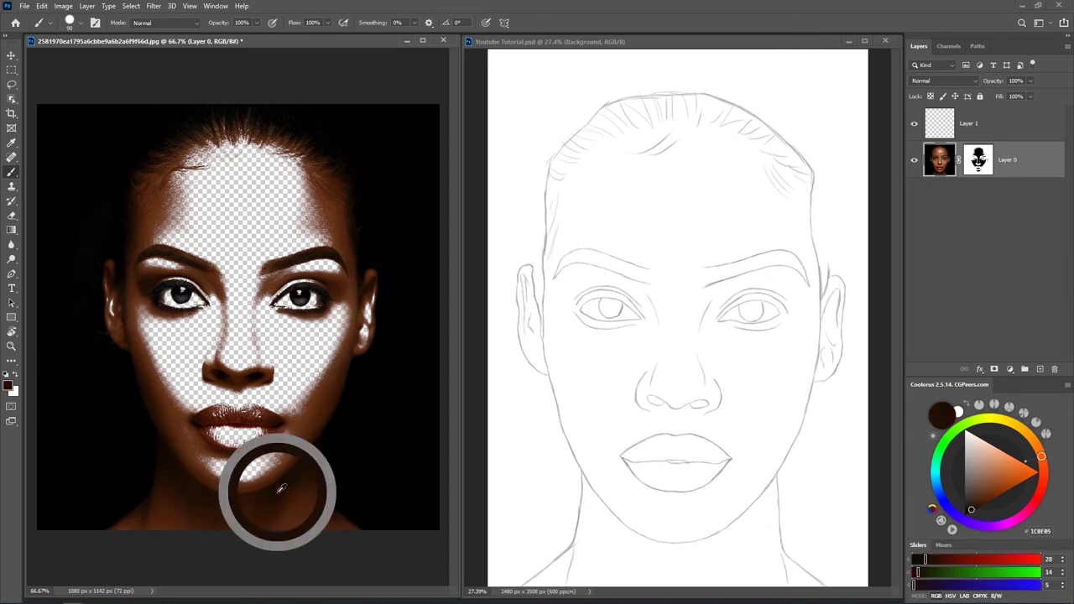
{"action": "left_click", "coordinate": [70, 143]}
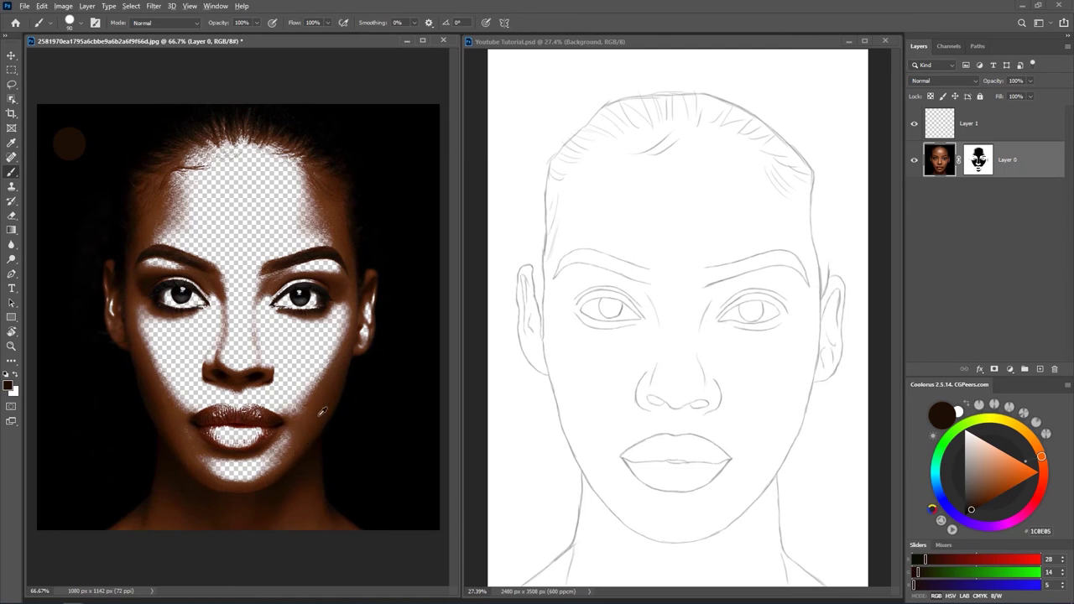
Paint a lighter brown forehead swatch beside the first, then drag the photo's mask to the trash
{"action": "left_click", "coordinate": [152, 218], "text": "alt"}
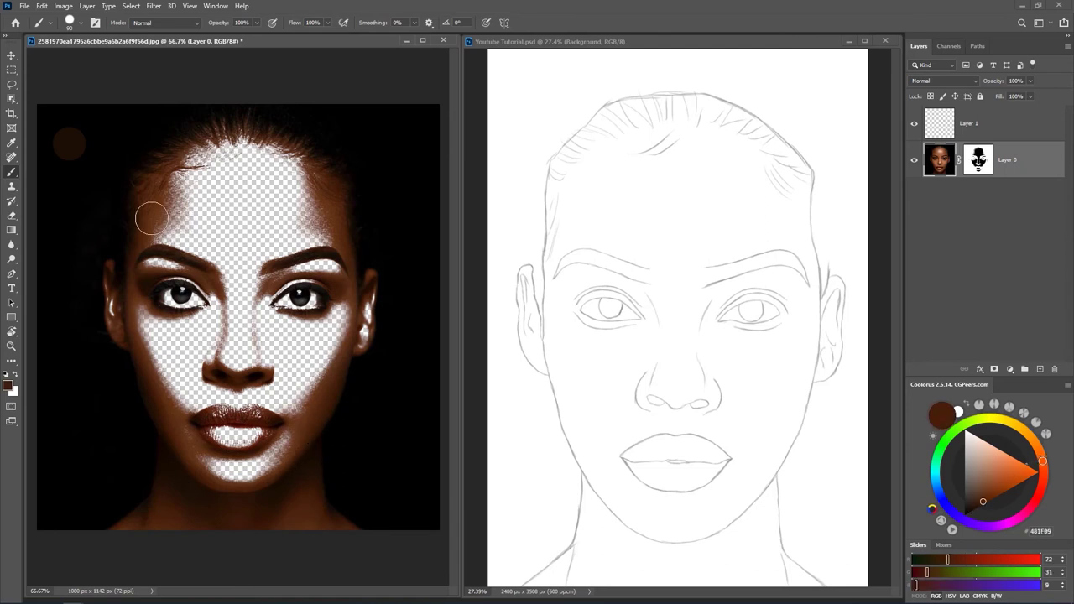
{"action": "left_click", "coordinate": [104, 146]}
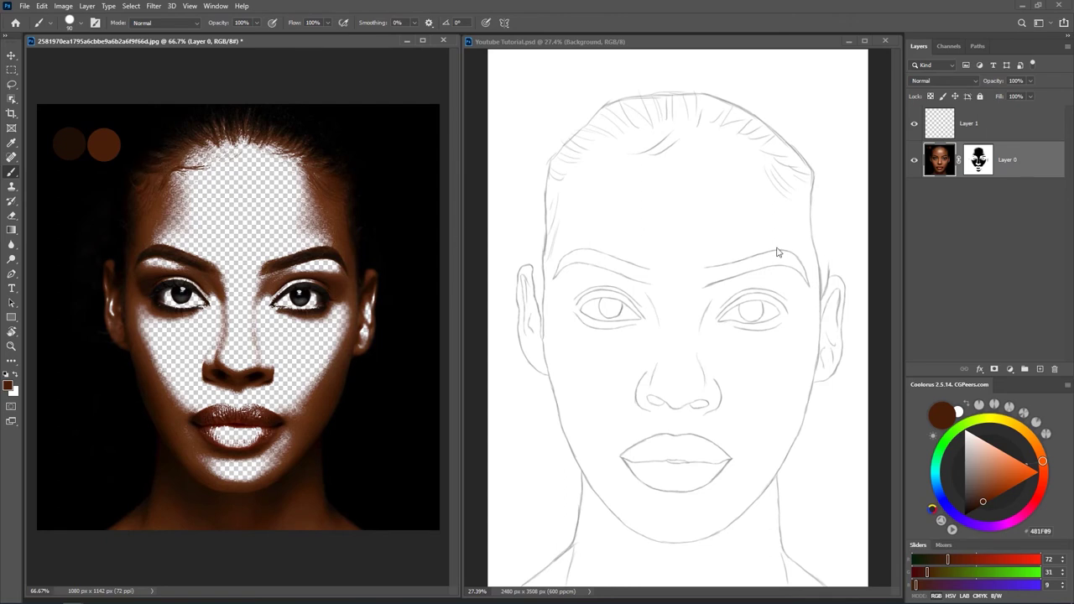
{"action": "left_click_drag", "start_coordinate": [981, 163], "coordinate": [1055, 369]}
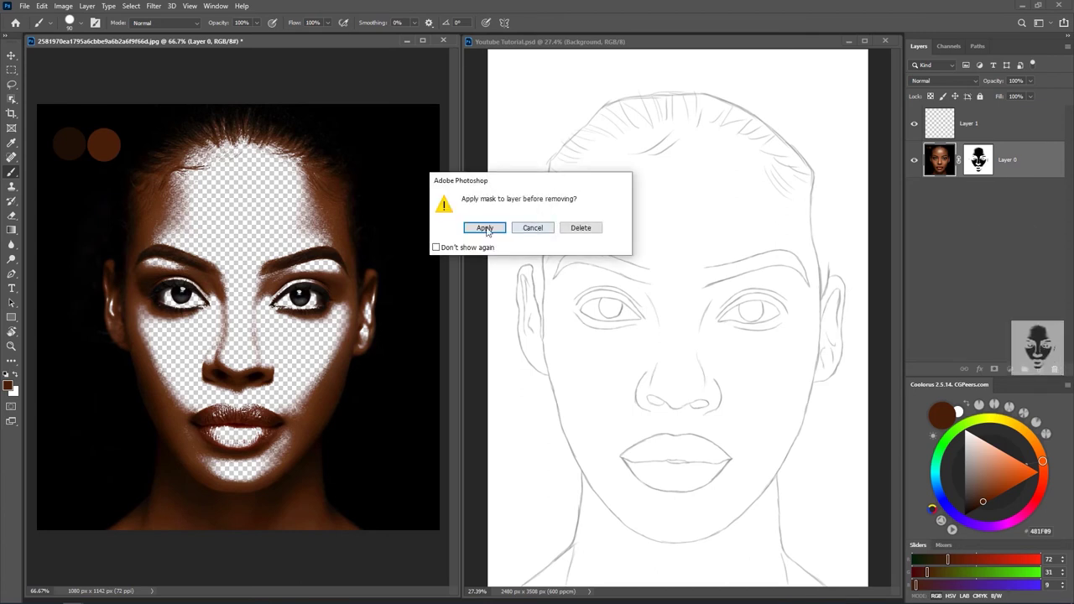
Delete the old mask and add a new layer mask from a Midtones Color Range selection
{"action": "left_click", "coordinate": [593, 230]}
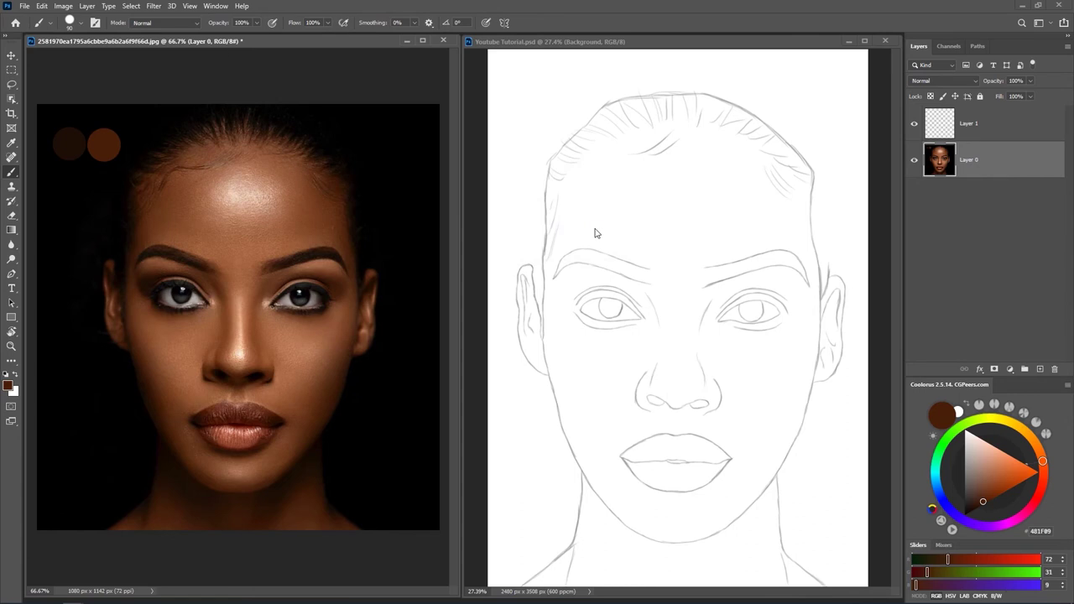
{"action": "left_click", "coordinate": [131, 6]}
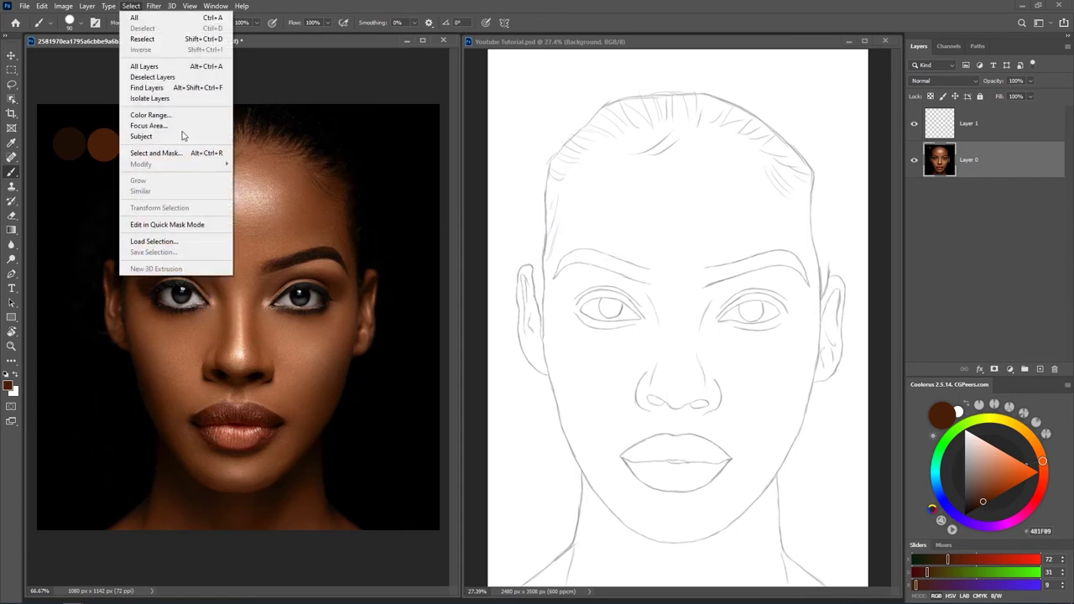
{"action": "left_click", "coordinate": [158, 114]}
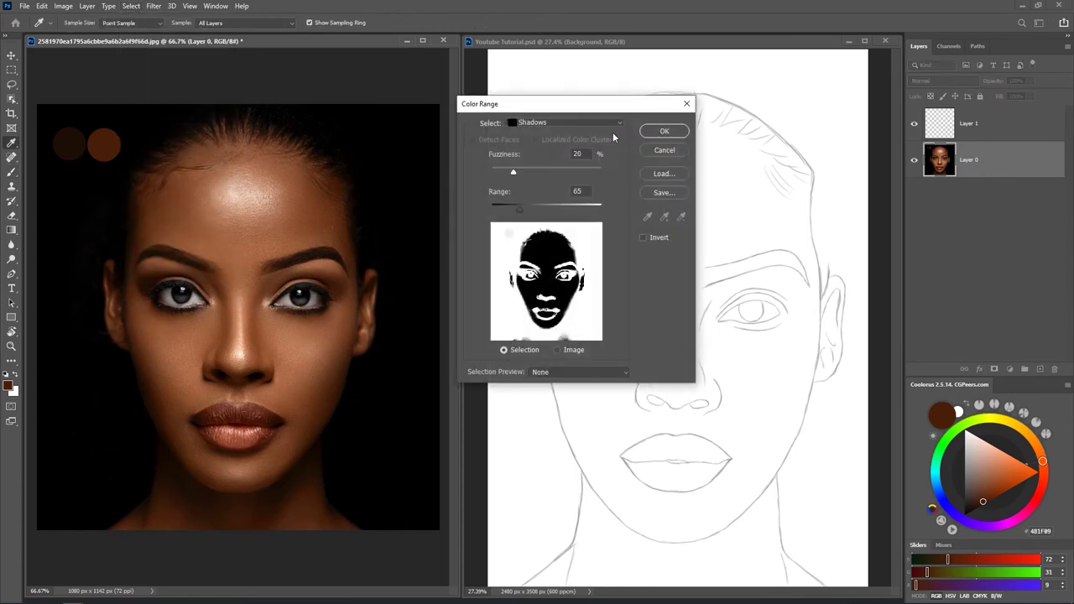
{"action": "left_click", "coordinate": [610, 123]}
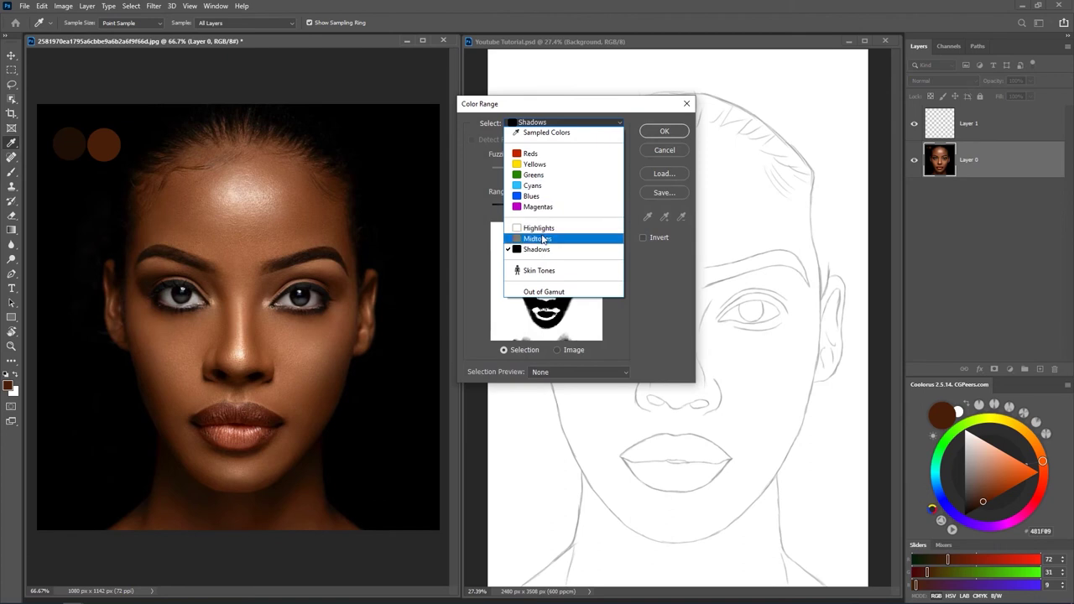
{"action": "left_click", "coordinate": [543, 239]}
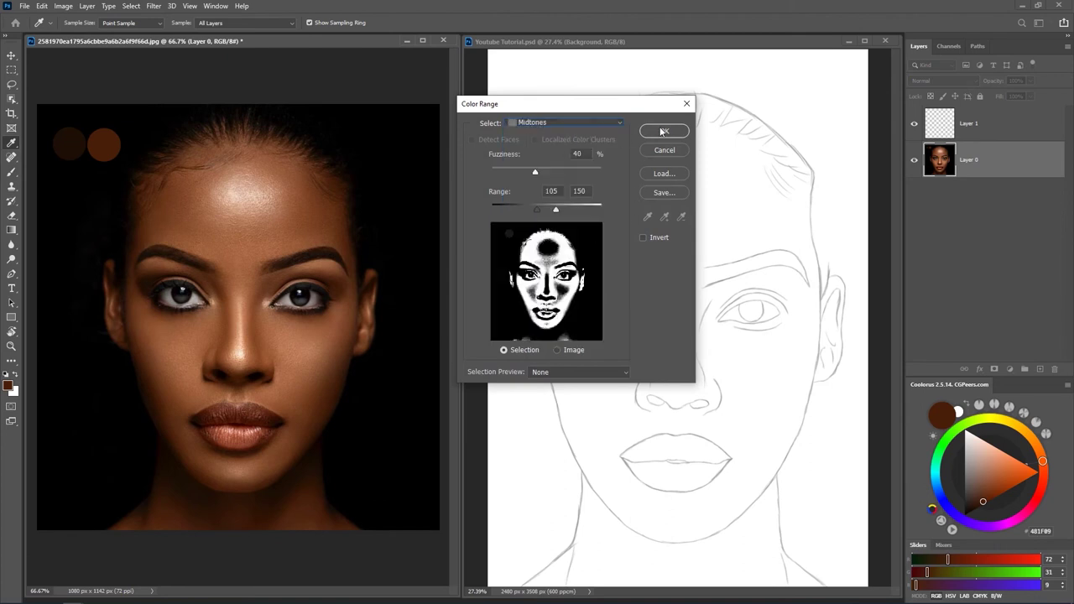
{"action": "left_click", "coordinate": [664, 132]}
{"action": "left_click", "coordinate": [995, 369]}
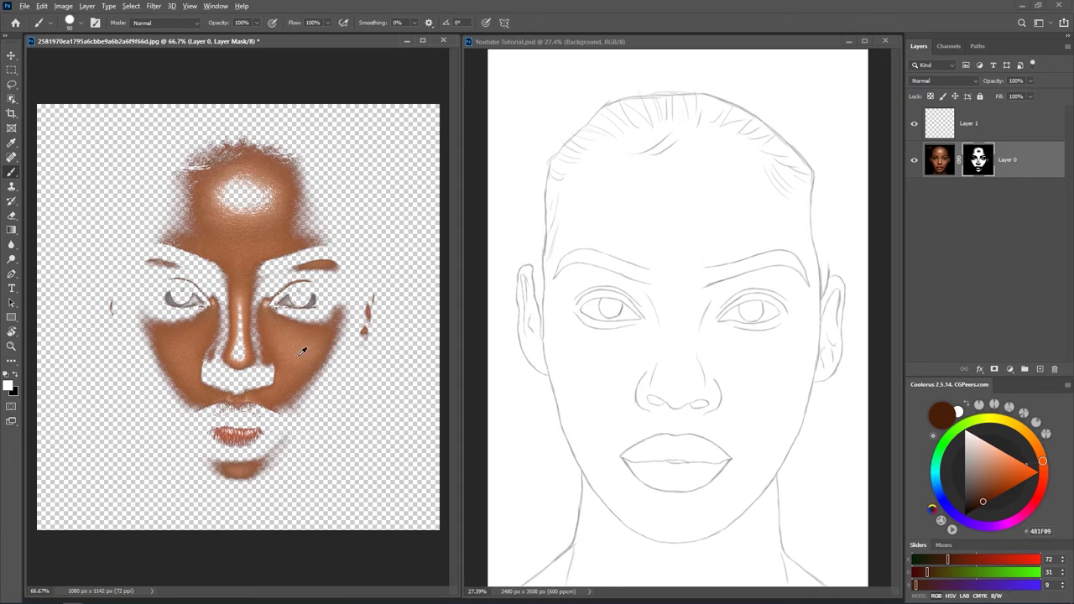
Try removing Layer 0's mask, then undo back to the masked photo
{"action": "left_click", "coordinate": [982, 120]}
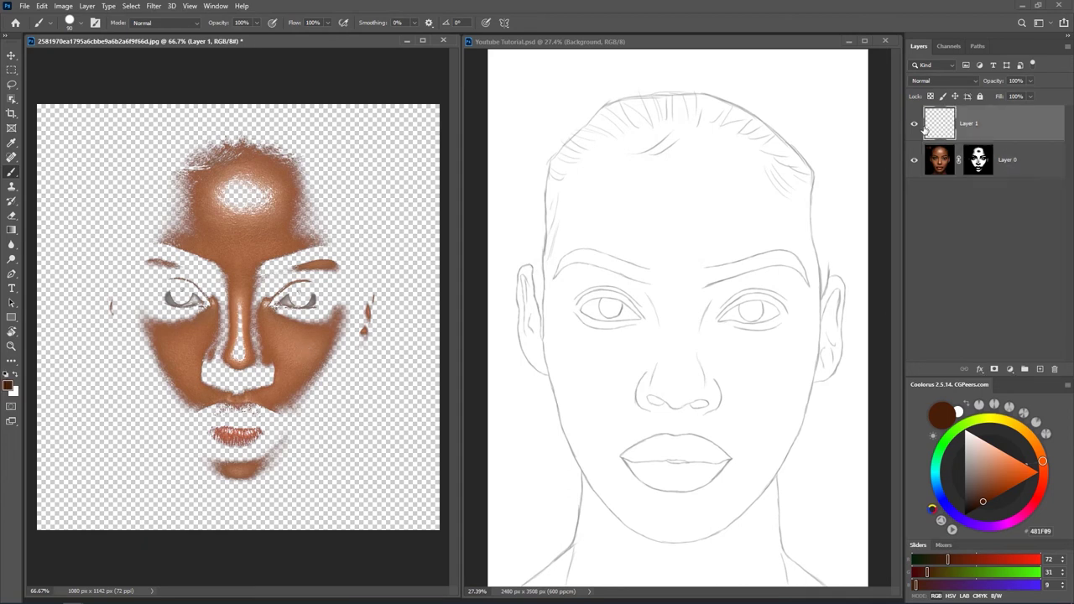
{"action": "left_click", "coordinate": [1005, 161]}
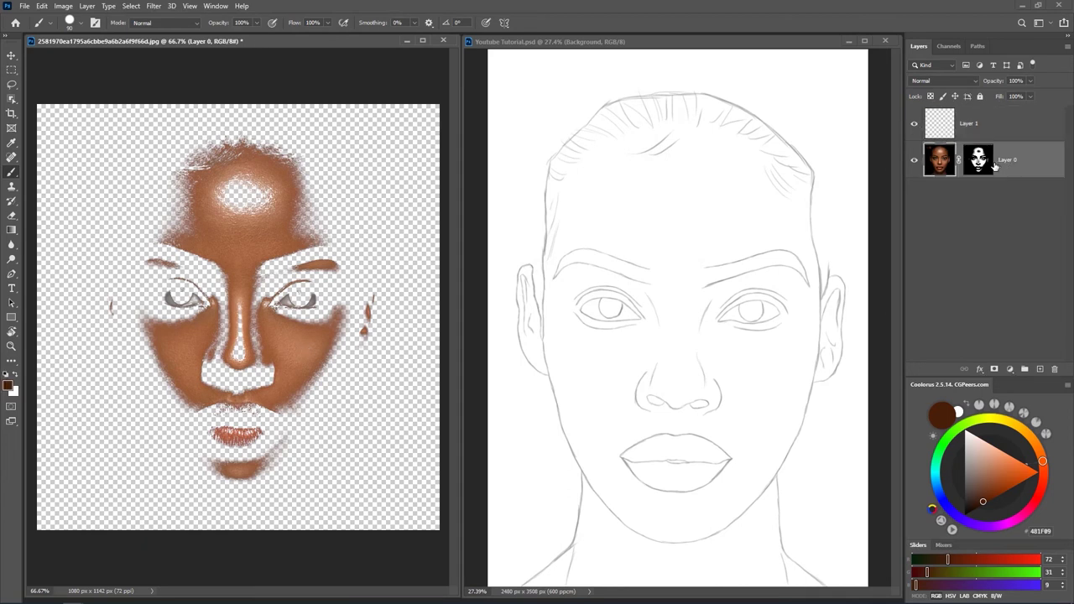
{"action": "left_click_drag", "start_coordinate": [979, 160], "coordinate": [1055, 369]}
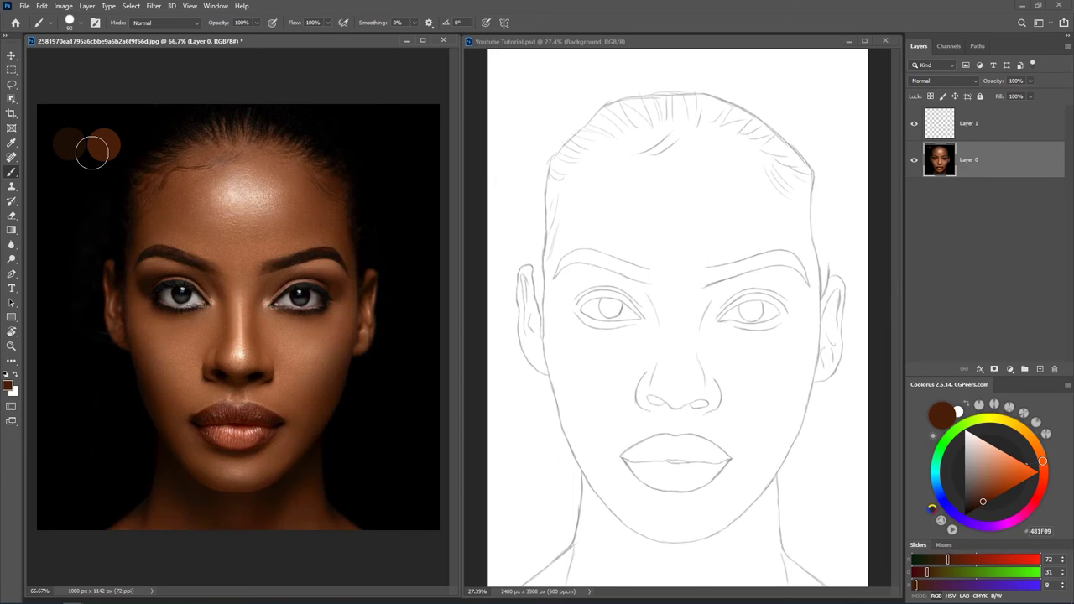
{"action": "key", "text": "ctrl+alt+2"}
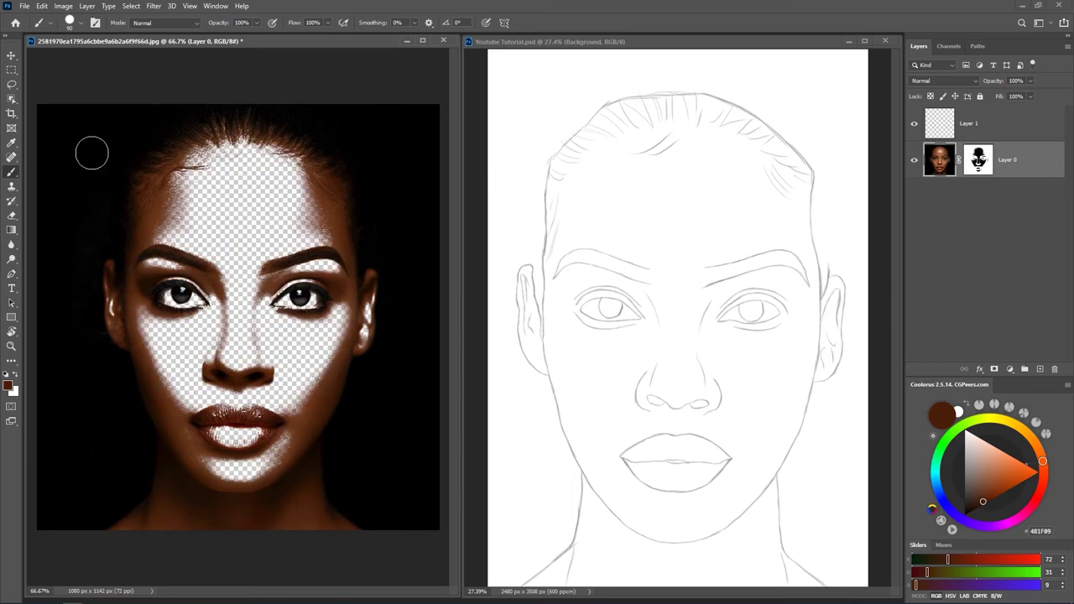
On Layer 1, paint a reddish-brown cheek swatch at the top-left, then delete Layer 0's mask
{"action": "left_click", "coordinate": [998, 126]}
{"action": "left_click", "coordinate": [286, 487], "text": "alt"}
{"action": "left_click", "coordinate": [286, 488], "text": "alt"}
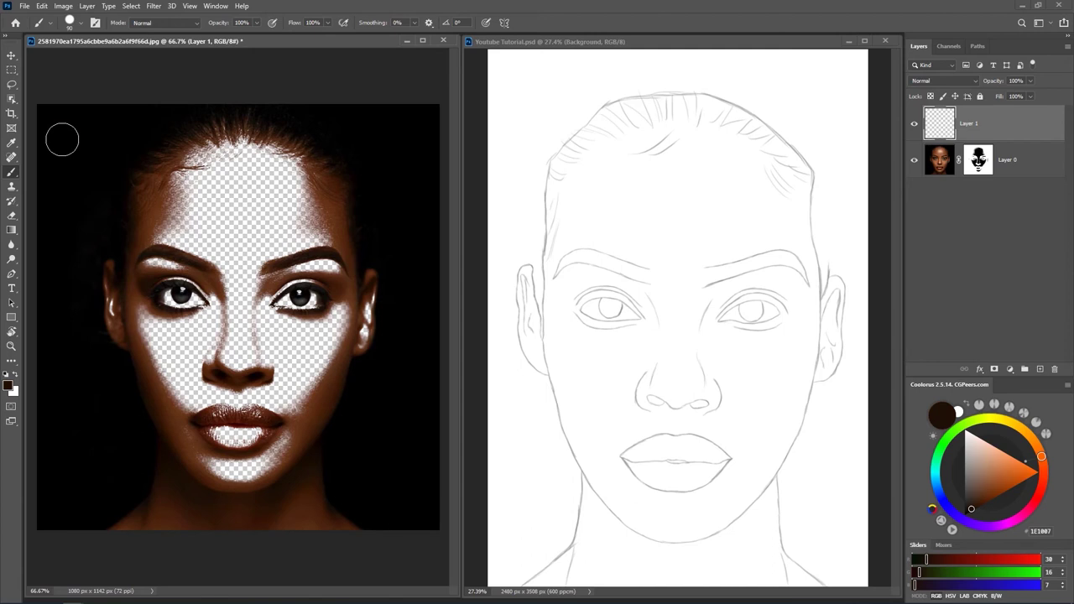
{"action": "left_click", "coordinate": [315, 410], "text": "alt"}
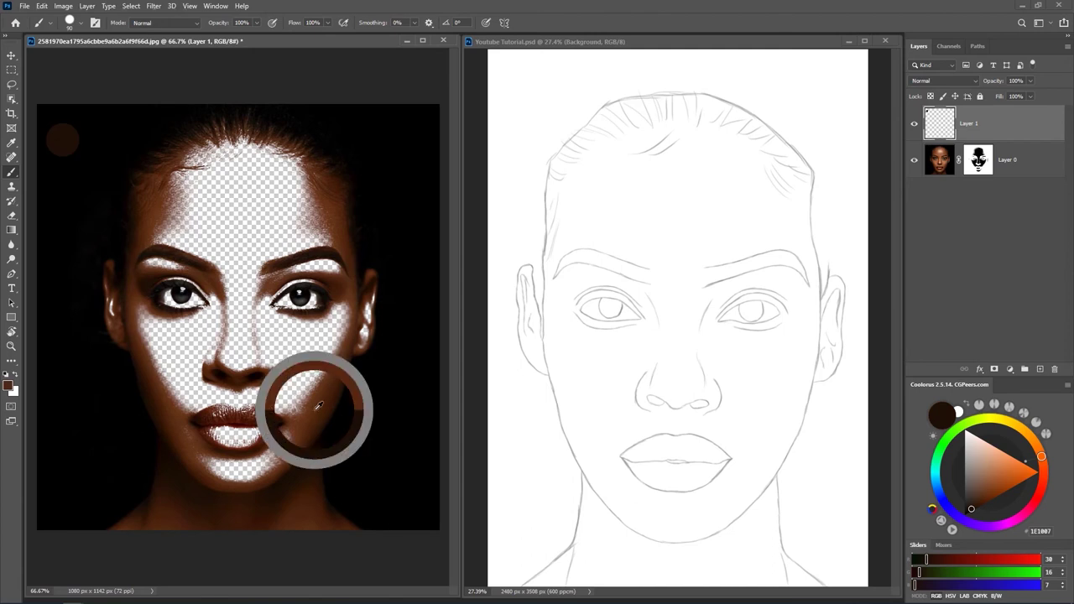
{"action": "left_click", "coordinate": [99, 142]}
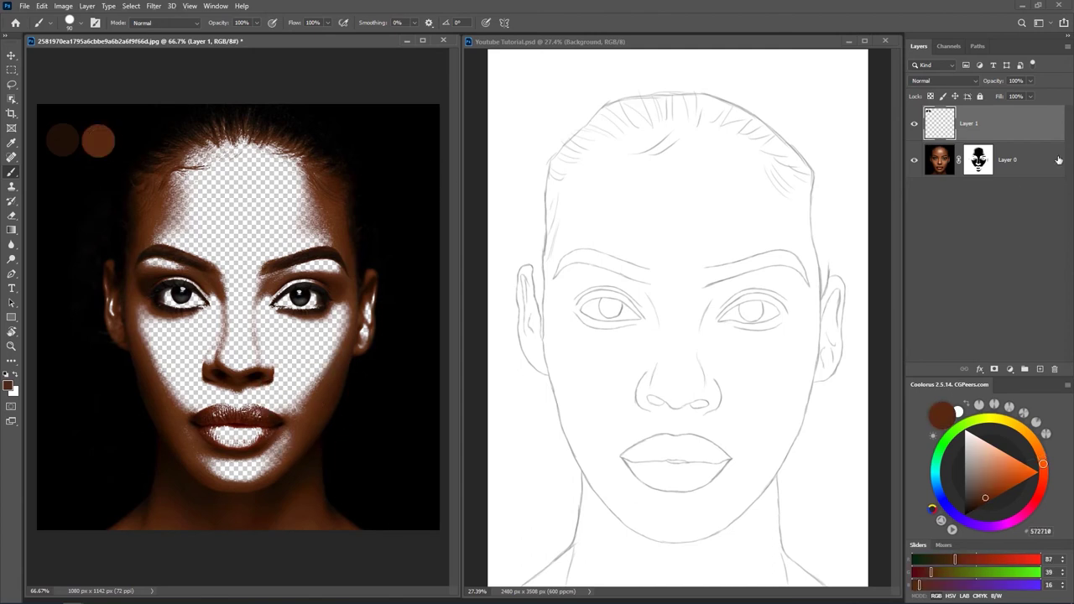
{"action": "left_click_drag", "start_coordinate": [978, 159], "coordinate": [1055, 369]}
{"action": "left_click", "coordinate": [564, 231]}
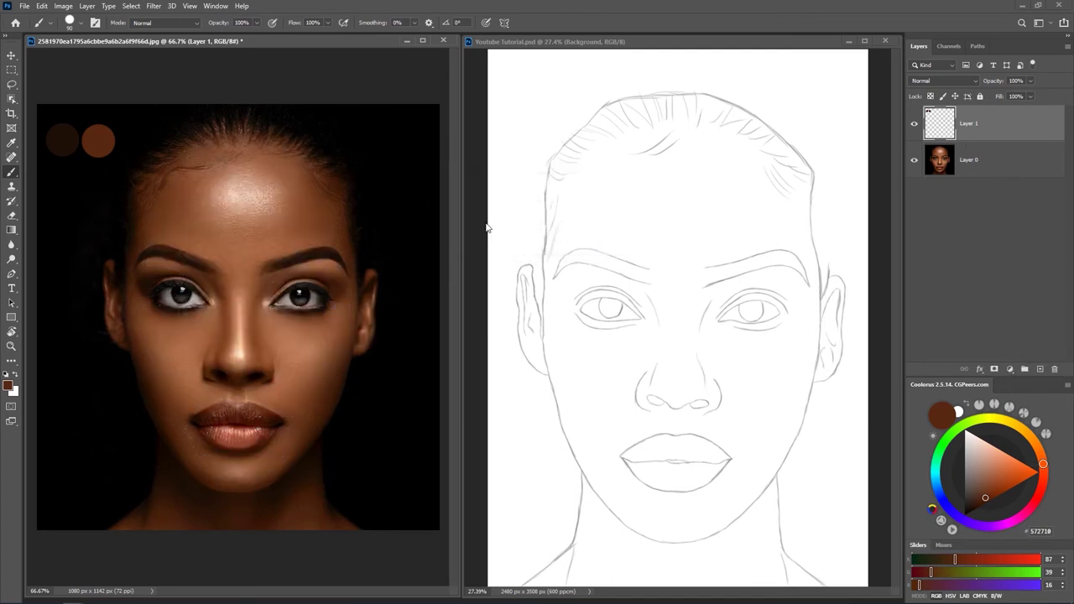
Mask Layer 0 again with a Midtones Color Range selection
{"action": "left_click", "coordinate": [981, 159]}
{"action": "left_click", "coordinate": [131, 6]}
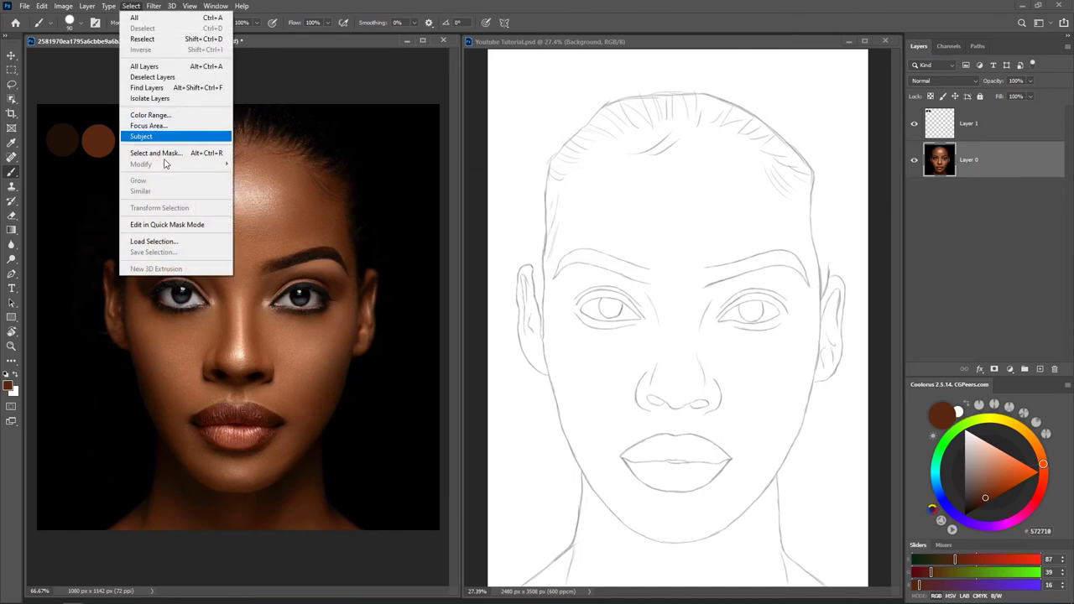
{"action": "left_click", "coordinate": [149, 115]}
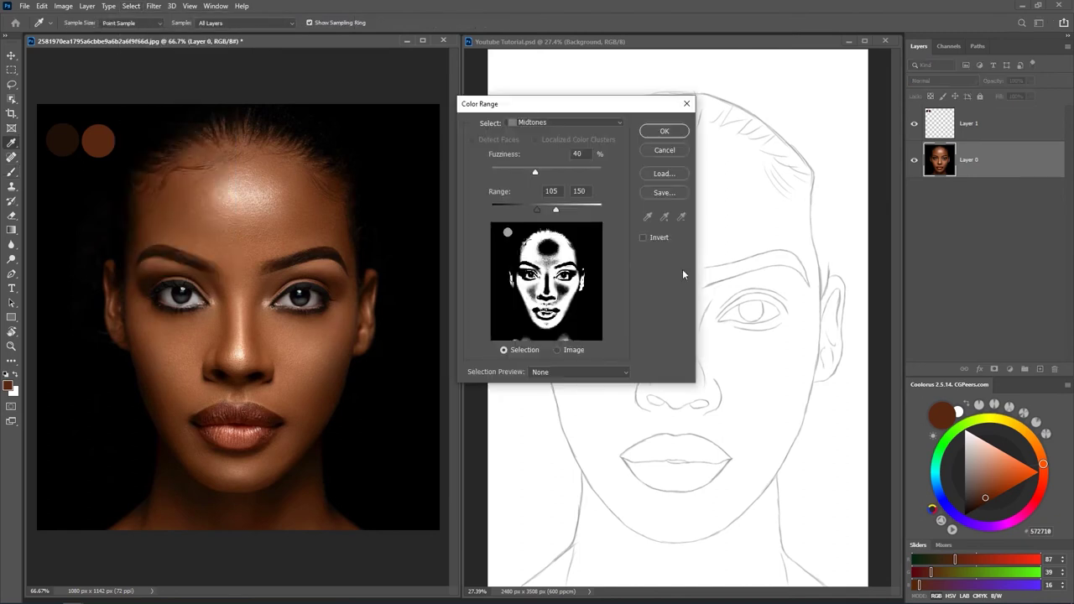
{"action": "left_click", "coordinate": [605, 122]}
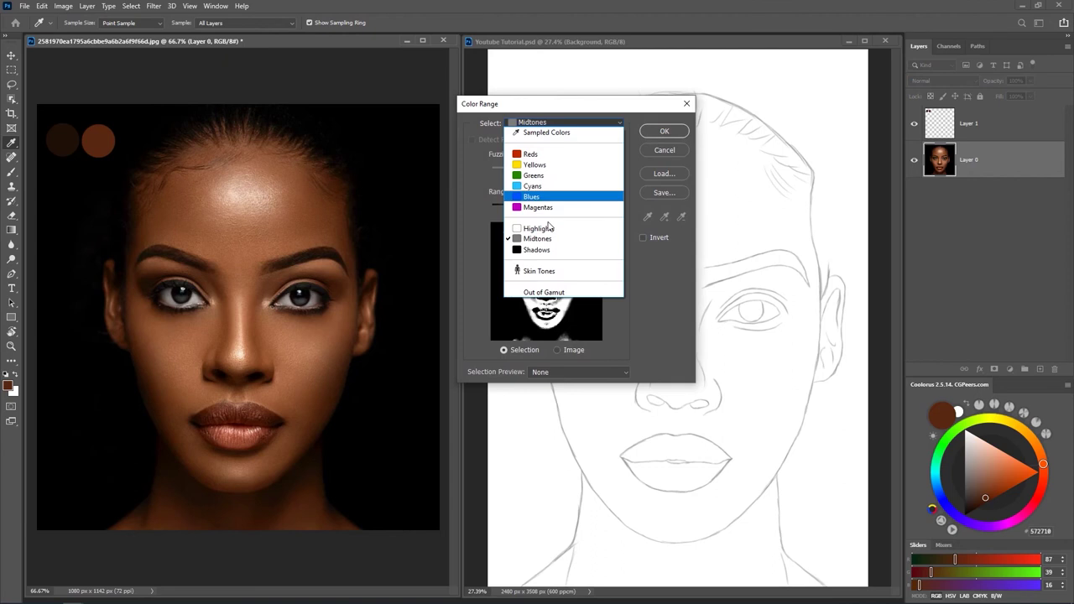
{"action": "left_click", "coordinate": [576, 238]}
{"action": "left_click", "coordinate": [664, 132]}
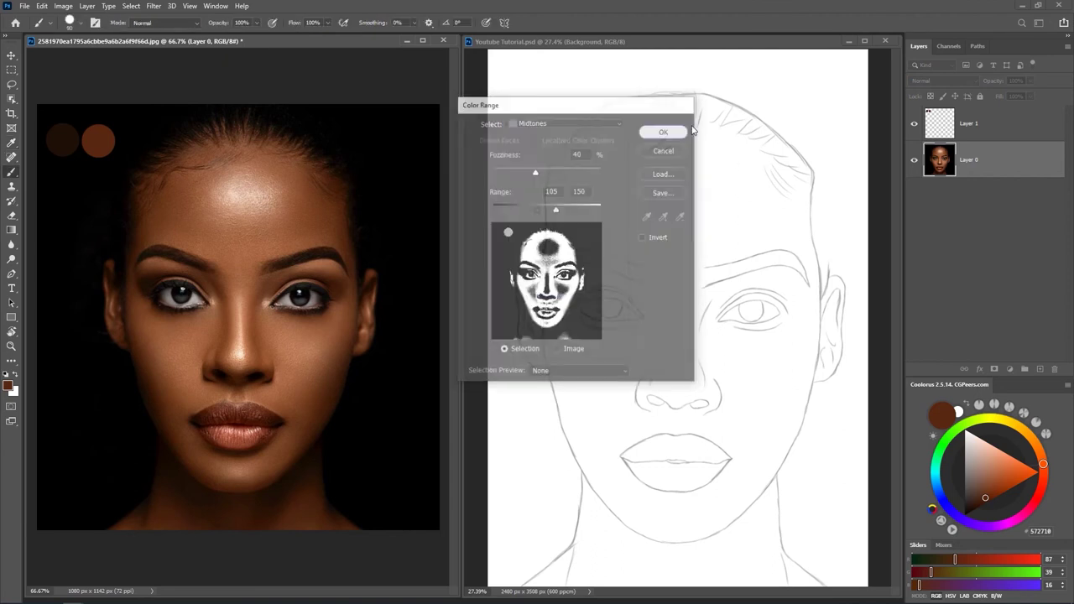
{"action": "key", "text": "b"}
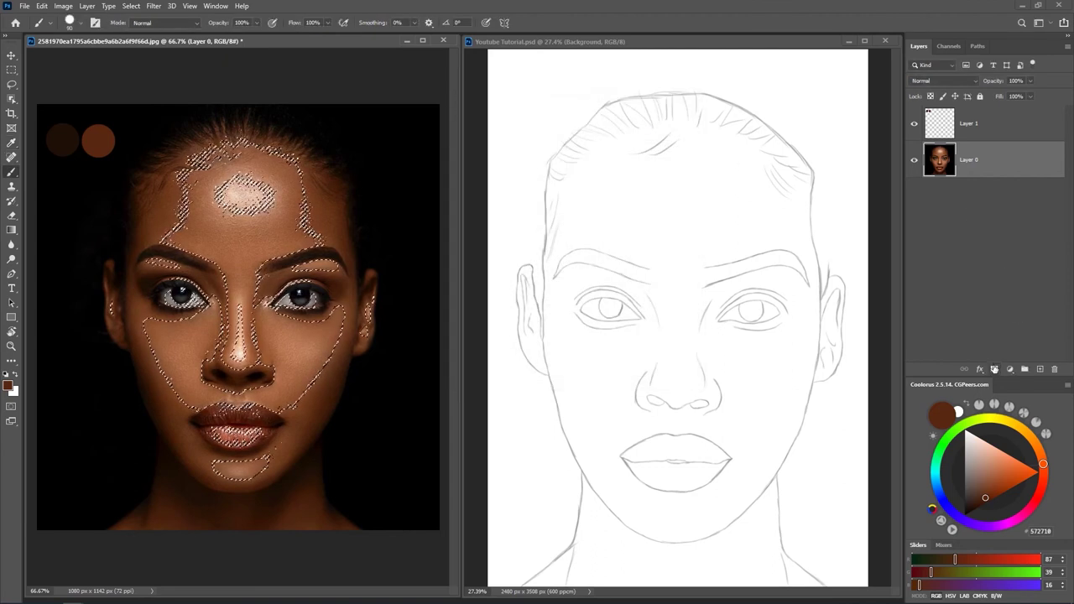
{"action": "left_click", "coordinate": [995, 370]}
Paint a light peach-tan (C2825F) cheek swatch on Layer 1, then delete Layer 0's mask
{"action": "left_click", "coordinate": [1010, 132]}
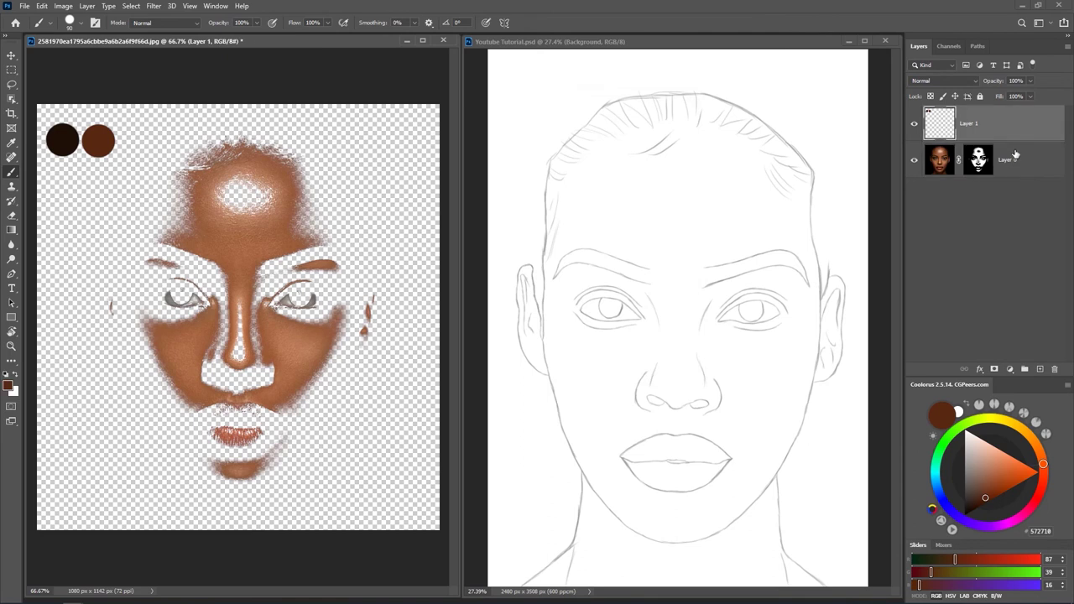
{"action": "left_click", "coordinate": [1017, 157]}
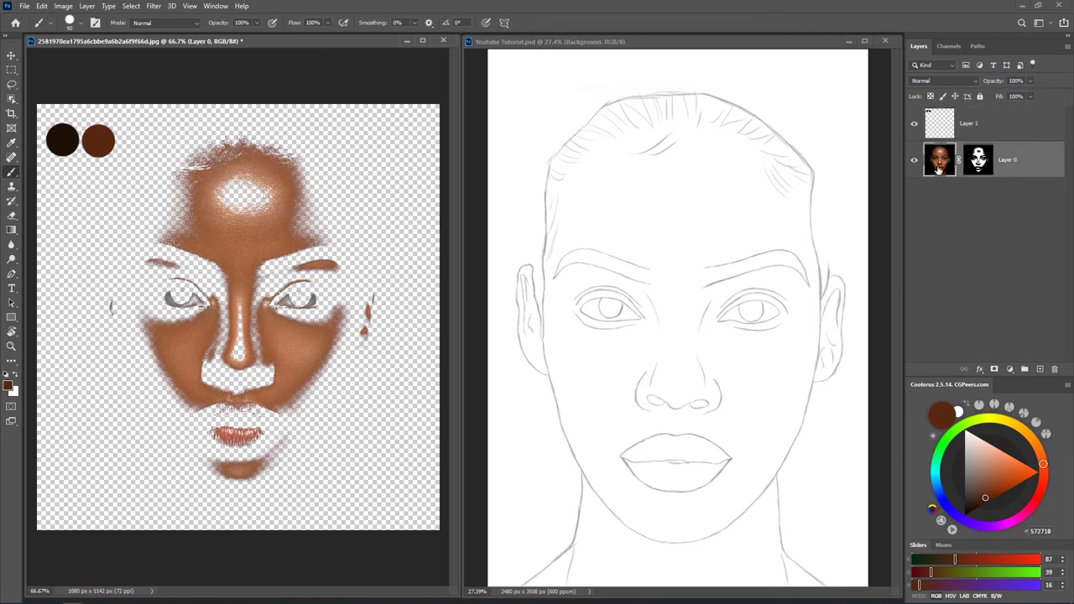
{"action": "left_click", "coordinate": [991, 129]}
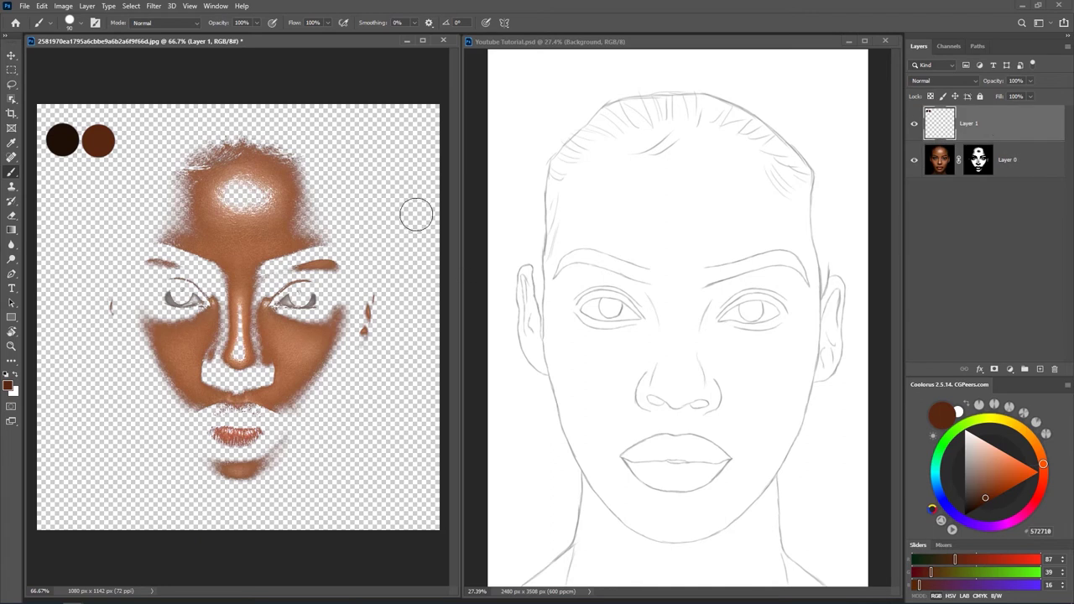
{"action": "left_click", "coordinate": [291, 358], "text": "alt"}
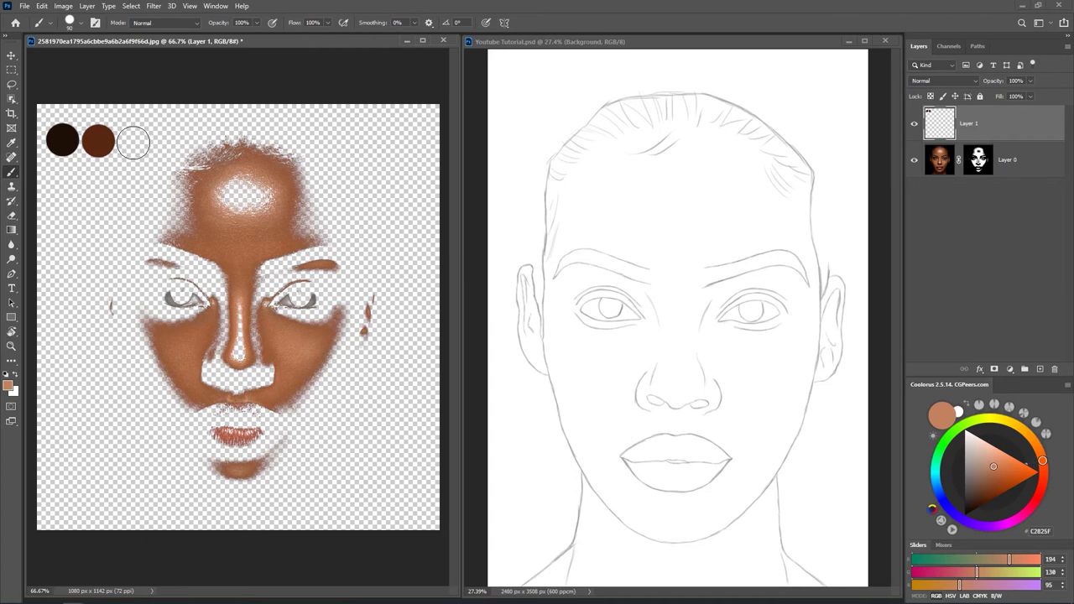
{"action": "left_click", "coordinate": [134, 141]}
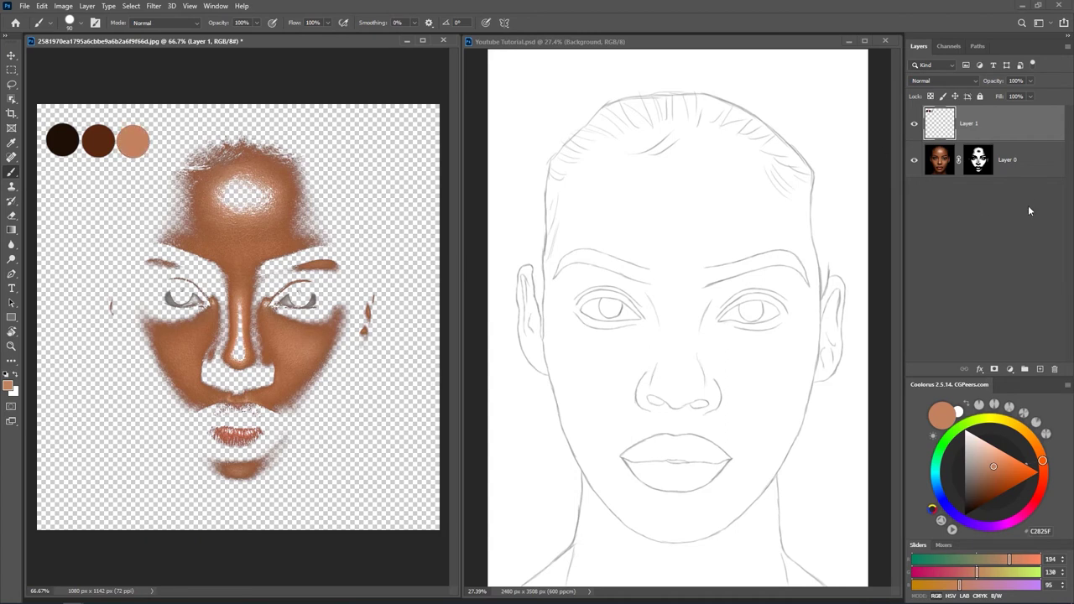
{"action": "left_click_drag", "start_coordinate": [982, 162], "coordinate": [1058, 371]}
{"action": "left_click", "coordinate": [579, 229]}
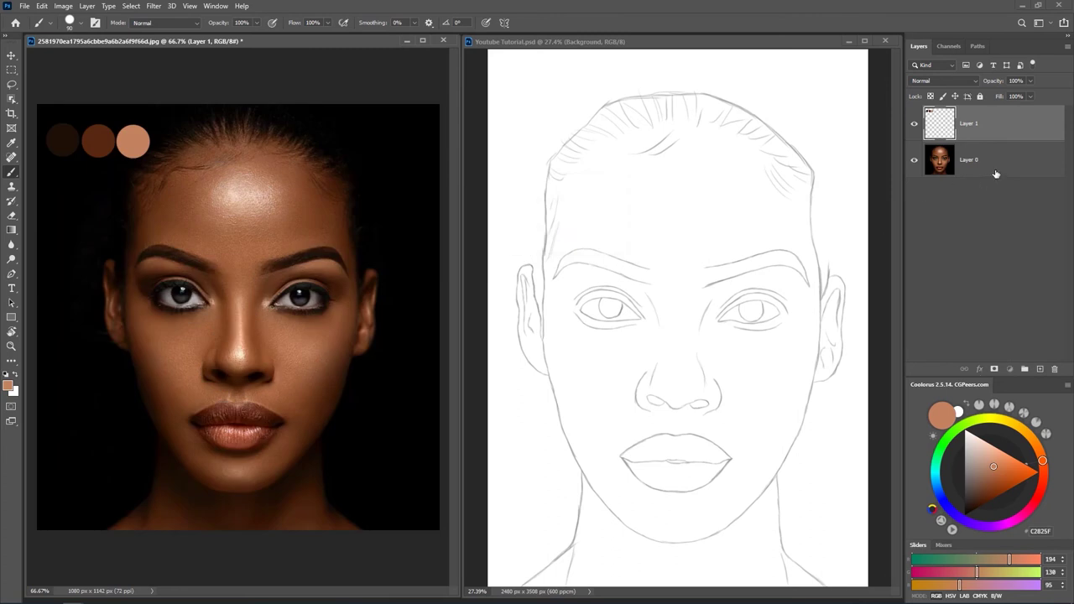
Add a layer mask to Layer 0 from a Highlights Color Range selection
{"action": "left_click", "coordinate": [131, 7]}
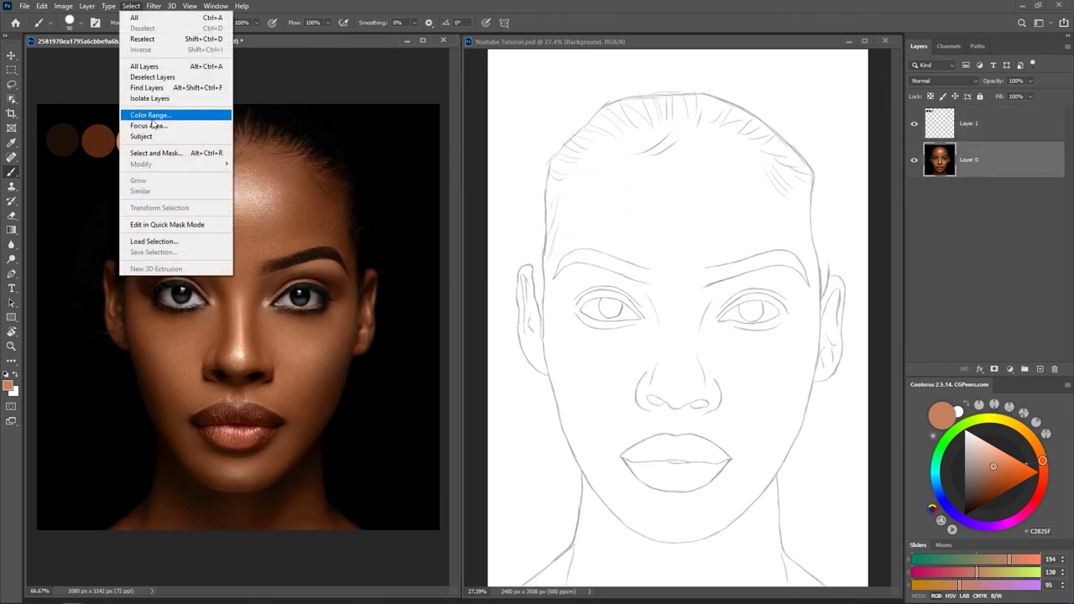
{"action": "left_click", "coordinate": [156, 119]}
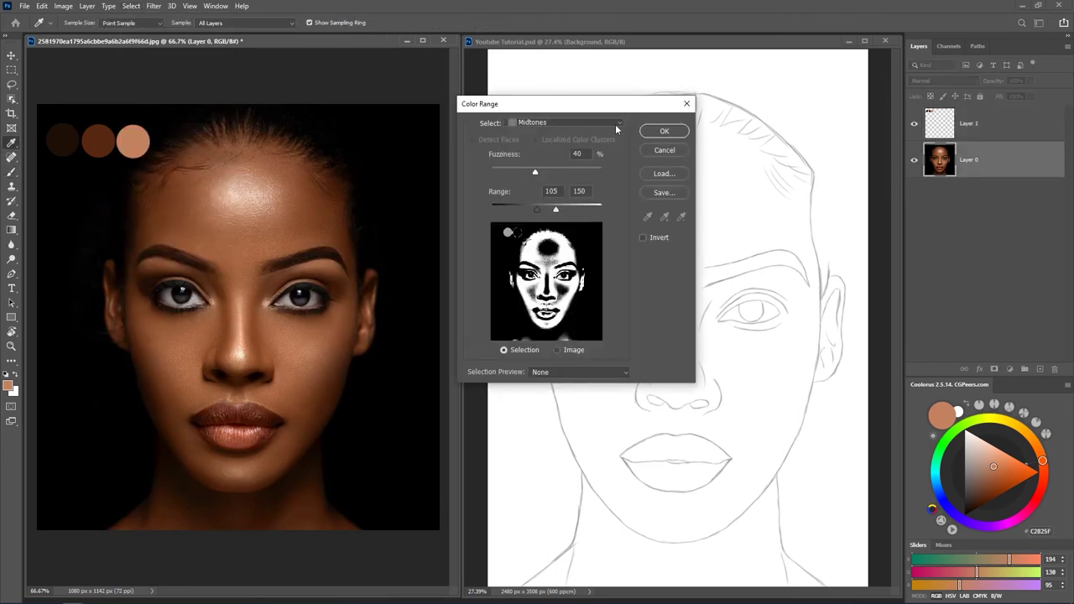
{"action": "left_click", "coordinate": [618, 126]}
{"action": "left_click", "coordinate": [522, 228]}
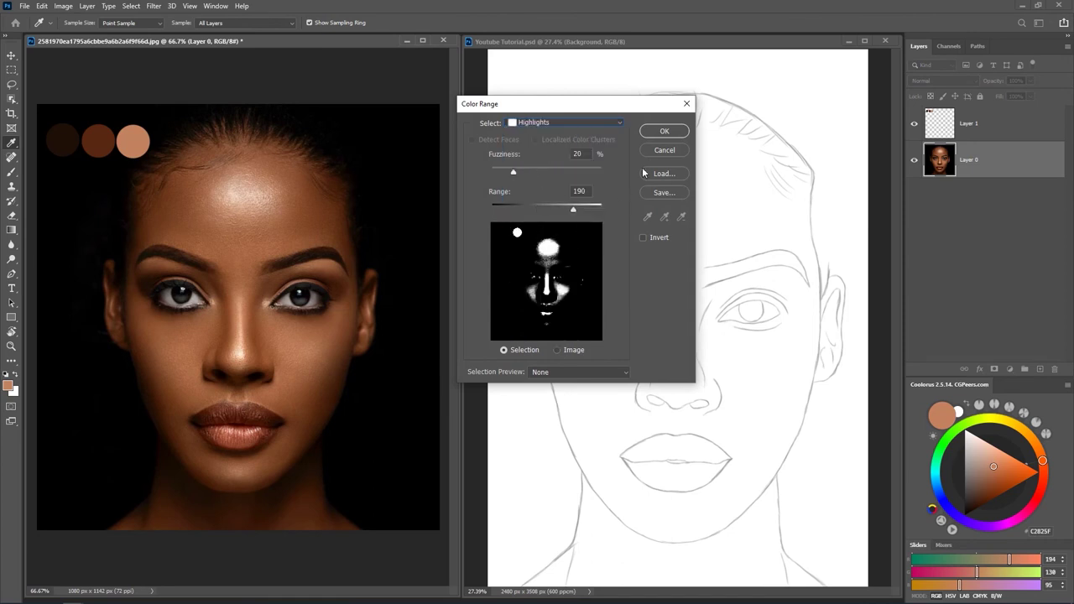
{"action": "left_click", "coordinate": [667, 134]}
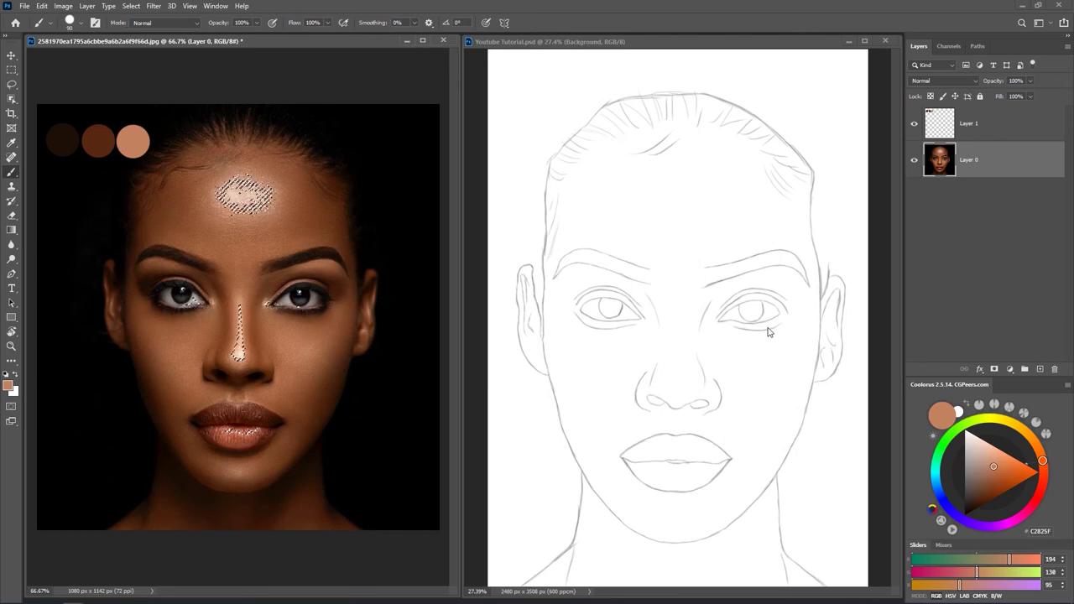
{"action": "left_click", "coordinate": [994, 370]}
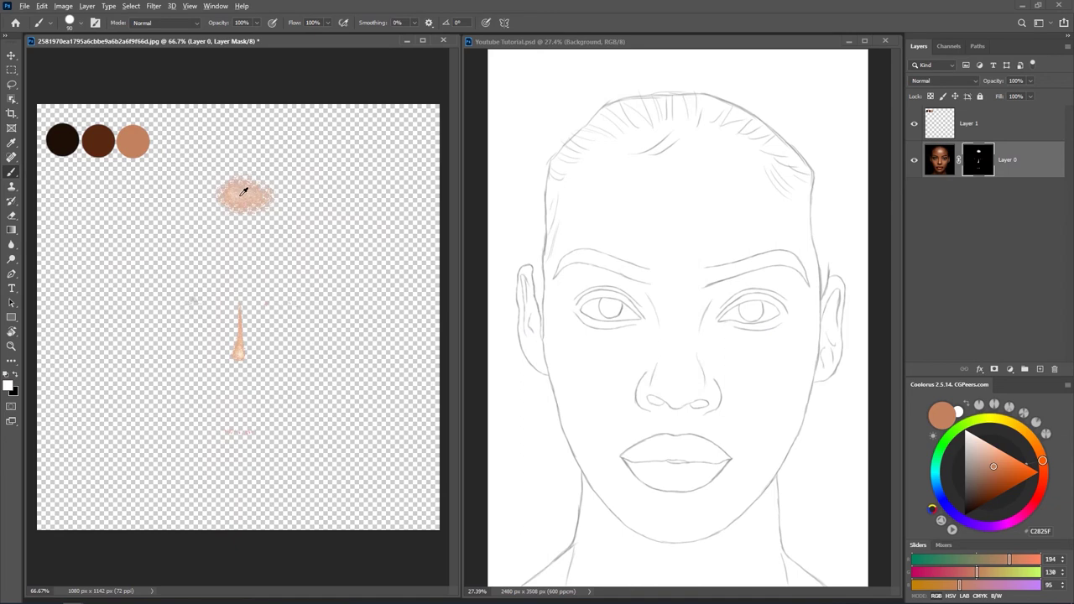
Sample the pale peach E6C6B1 from the forehead and paint it as a fourth swatch on Layer 1
{"action": "left_click", "coordinate": [939, 161]}
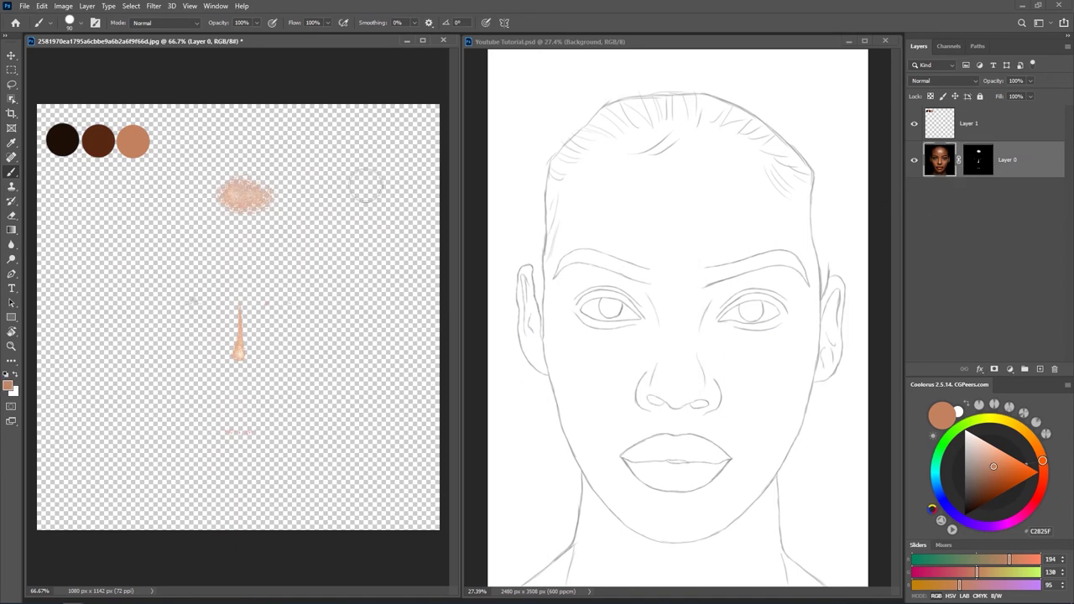
{"action": "left_click", "coordinate": [243, 189], "text": "alt"}
{"action": "left_click", "coordinate": [965, 132]}
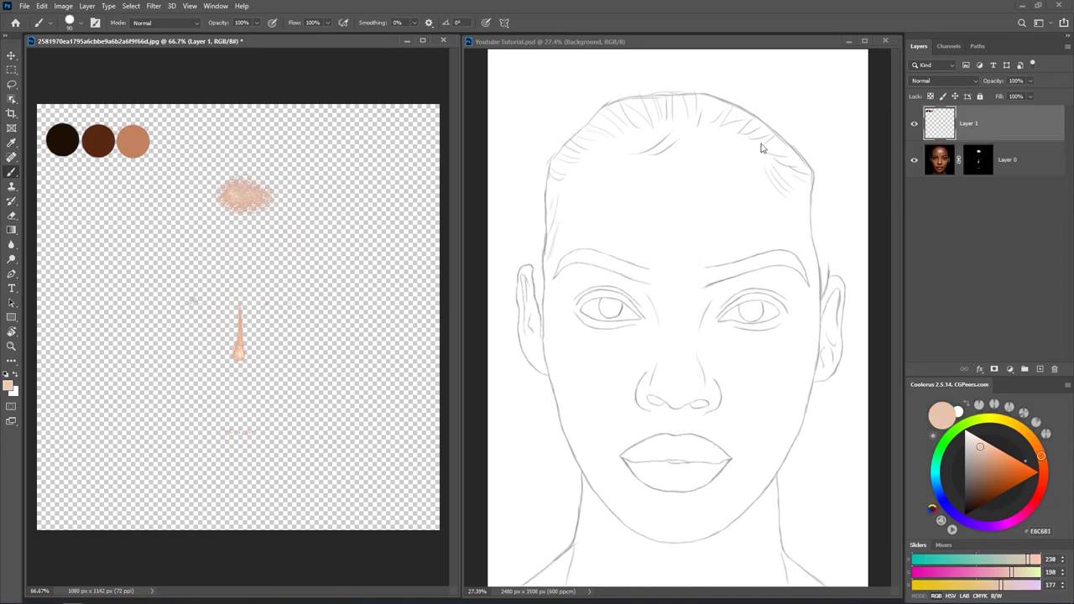
{"action": "left_click", "coordinate": [170, 139]}
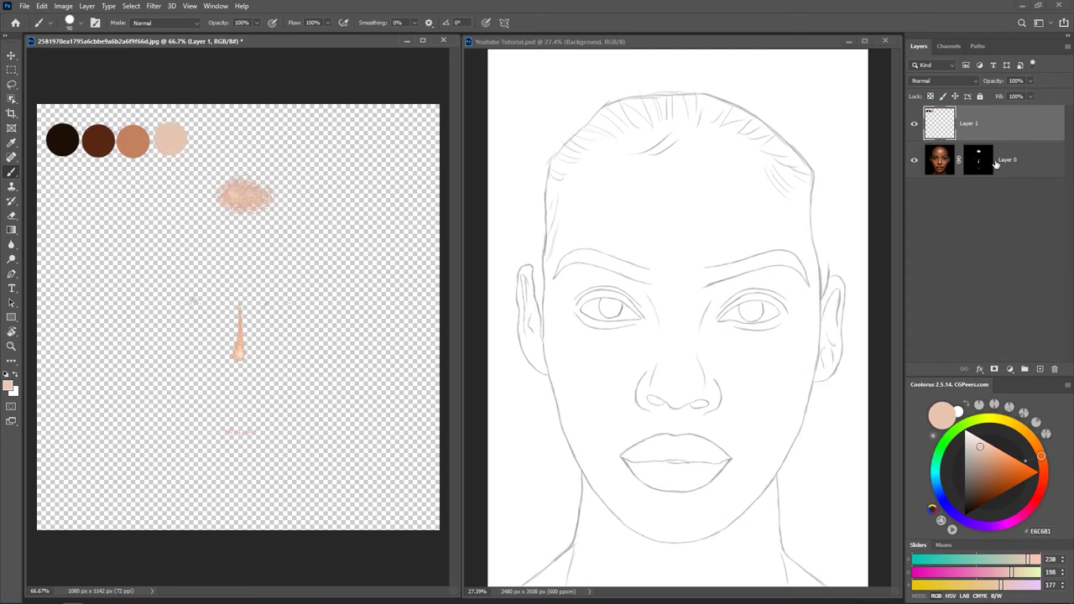
Delete Layer 0's highlights mask without applying it and switch to the Move tool (V)
{"action": "left_click_drag", "start_coordinate": [984, 158], "coordinate": [1059, 367]}
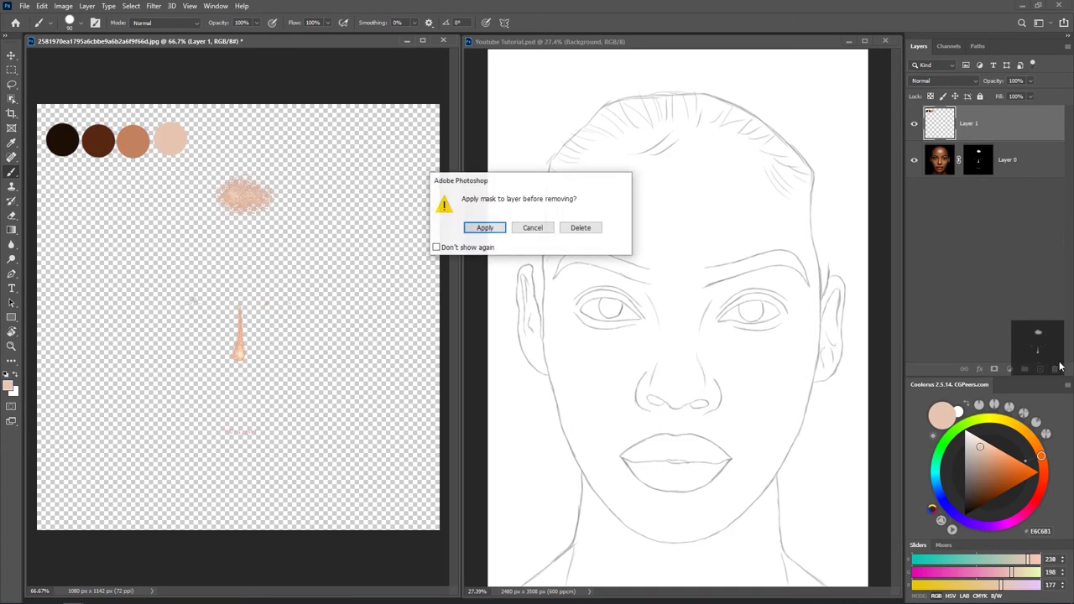
{"action": "left_click", "coordinate": [581, 228]}
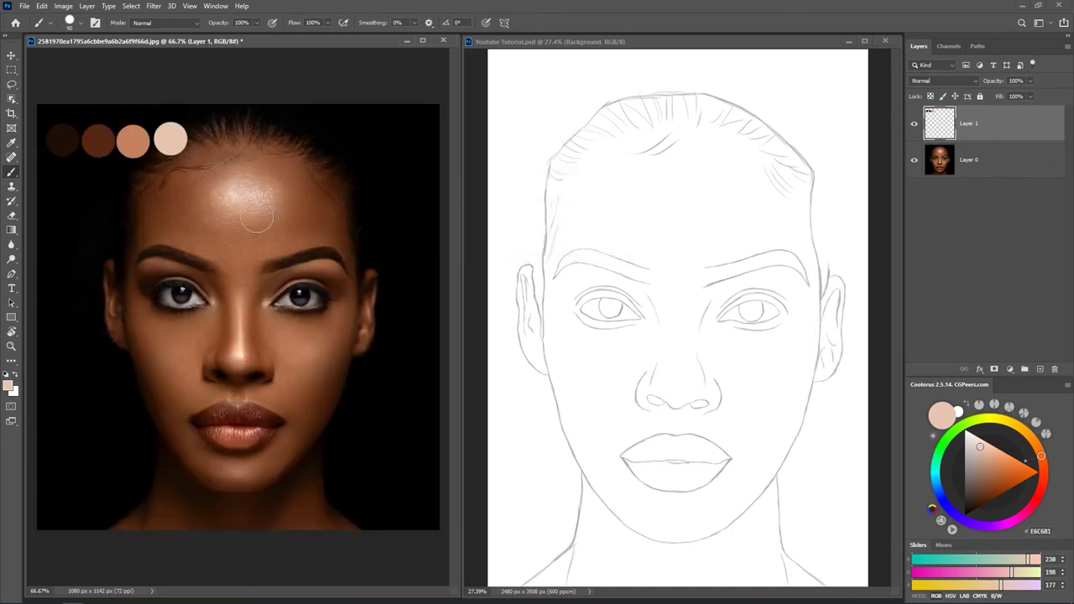
{"action": "key", "text": "v"}
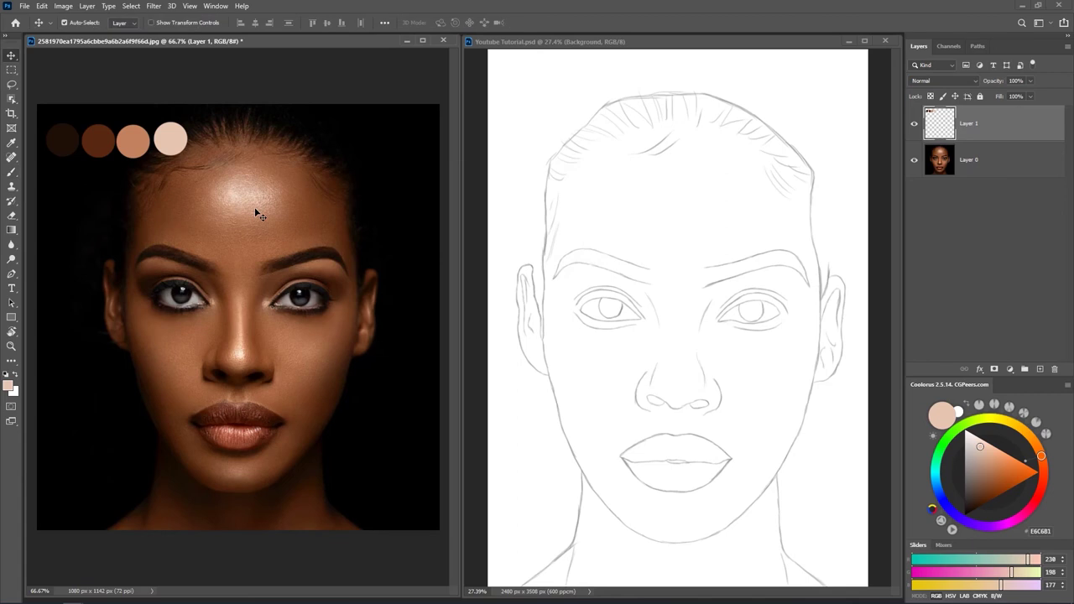
Copy the four swatches to Youtube Tutorial.psd's top-left corner, enlarge them, then delete them from the photo
{"action": "mouse_move", "coordinate": [99, 141]}
{"action": "left_mouse_down"}
{"action": "mouse_move", "coordinate": [284, 160]}
{"action": "mouse_move", "coordinate": [567, 153]}
{"action": "mouse_move", "coordinate": [577, 114]}
{"action": "left_mouse_up"}
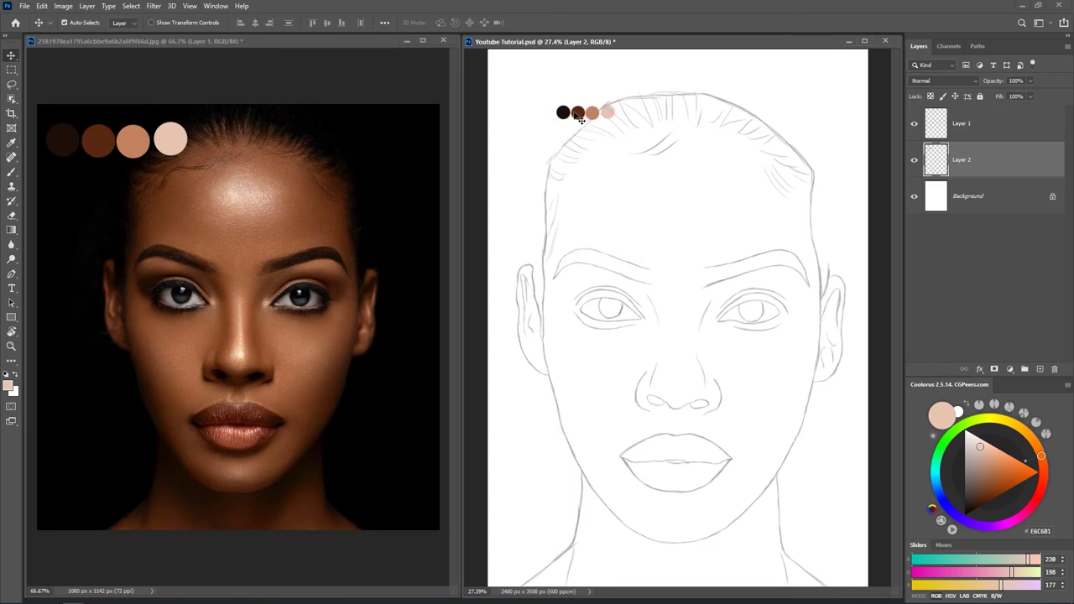
{"action": "mouse_move", "coordinate": [582, 119]}
{"action": "left_mouse_down"}
{"action": "mouse_move", "coordinate": [528, 79]}
{"action": "mouse_move", "coordinate": [619, 57]}
{"action": "mouse_move", "coordinate": [589, 78]}
{"action": "left_mouse_up"}
{"action": "key", "text": "ctrl+t"}
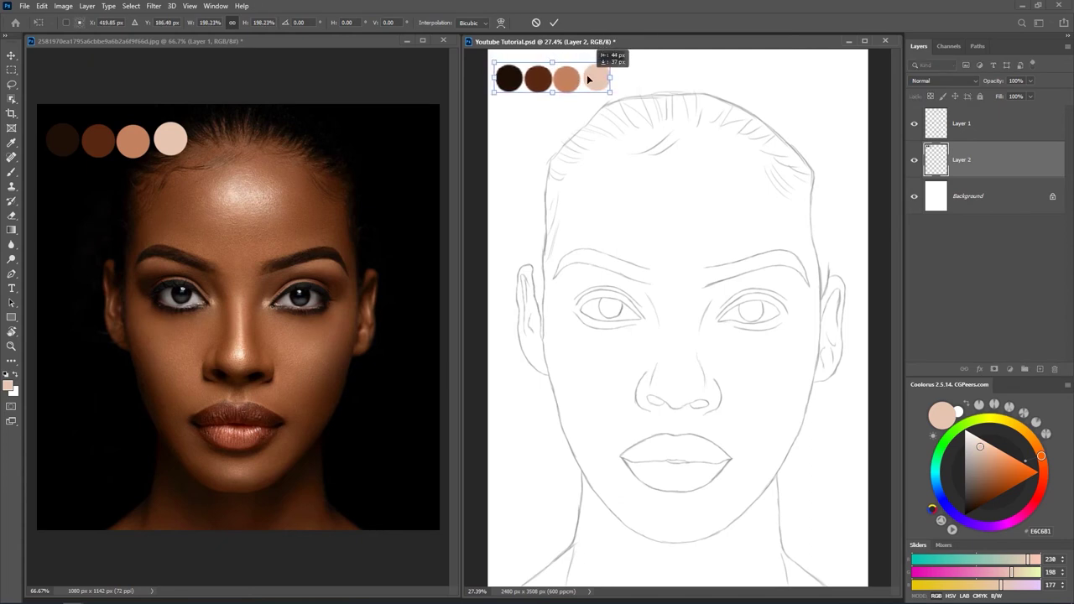
{"action": "left_click", "coordinate": [557, 26]}
{"action": "left_click", "coordinate": [173, 146]}
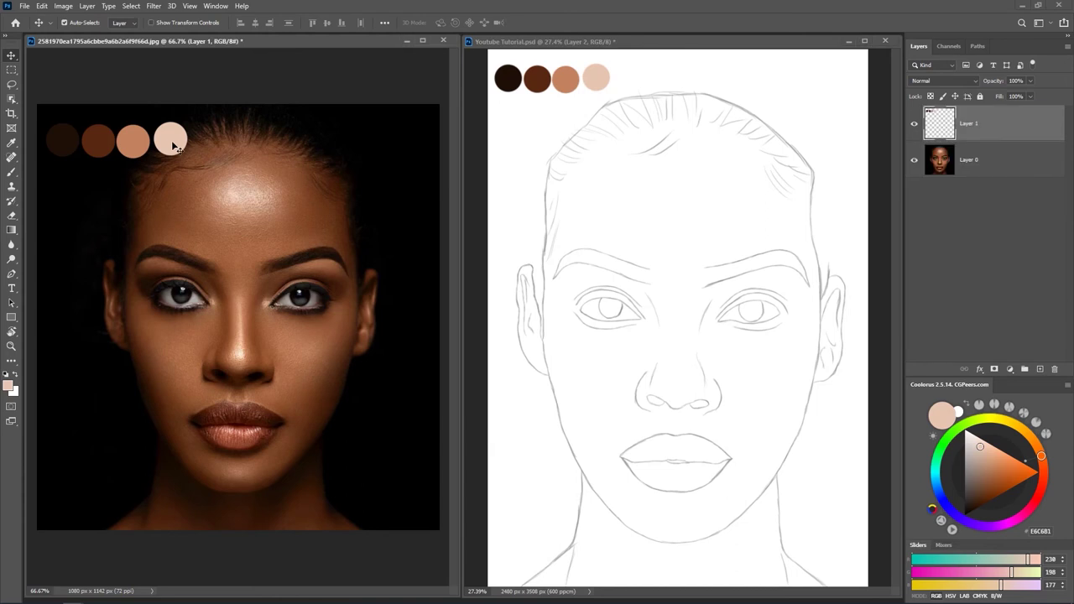
{"action": "key", "text": "Delete"}
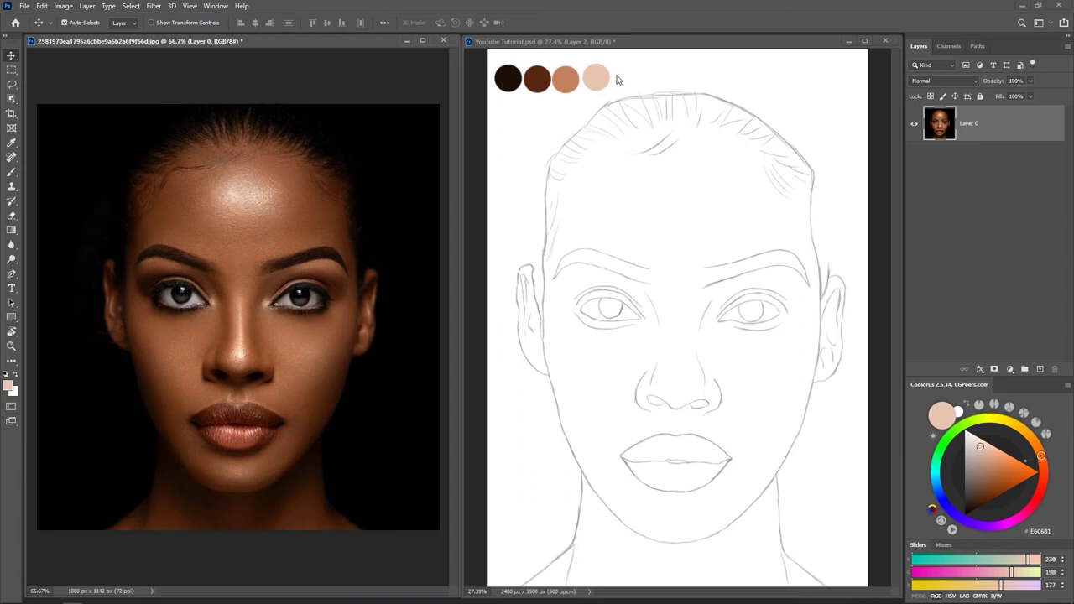
Switch to the Youtube Tutorial.psd sketch and select its Background layer
{"action": "left_click", "coordinate": [617, 80]}
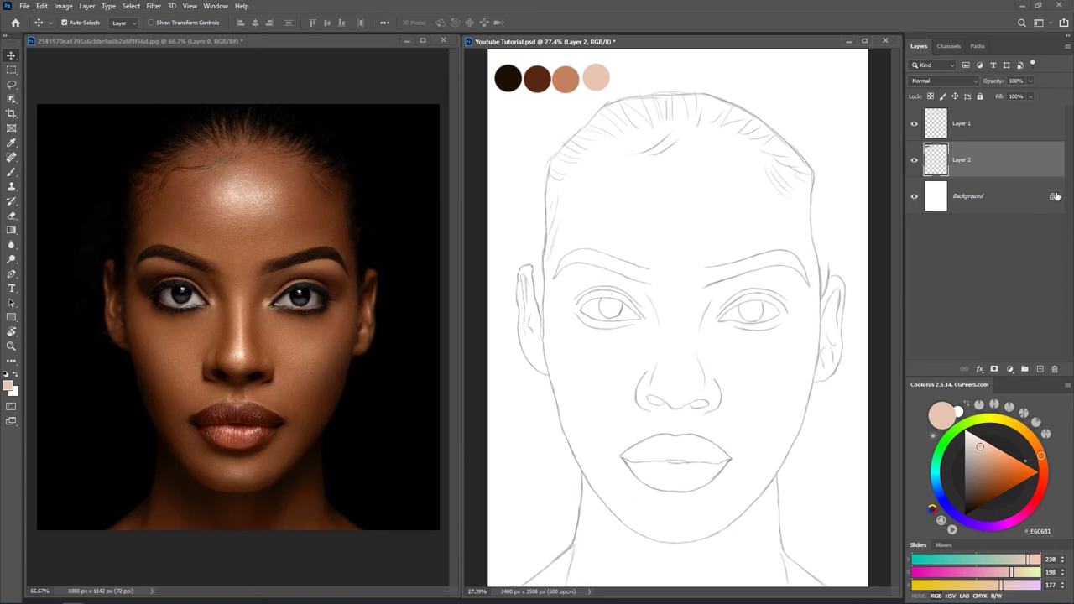
{"action": "left_click", "coordinate": [955, 208]}
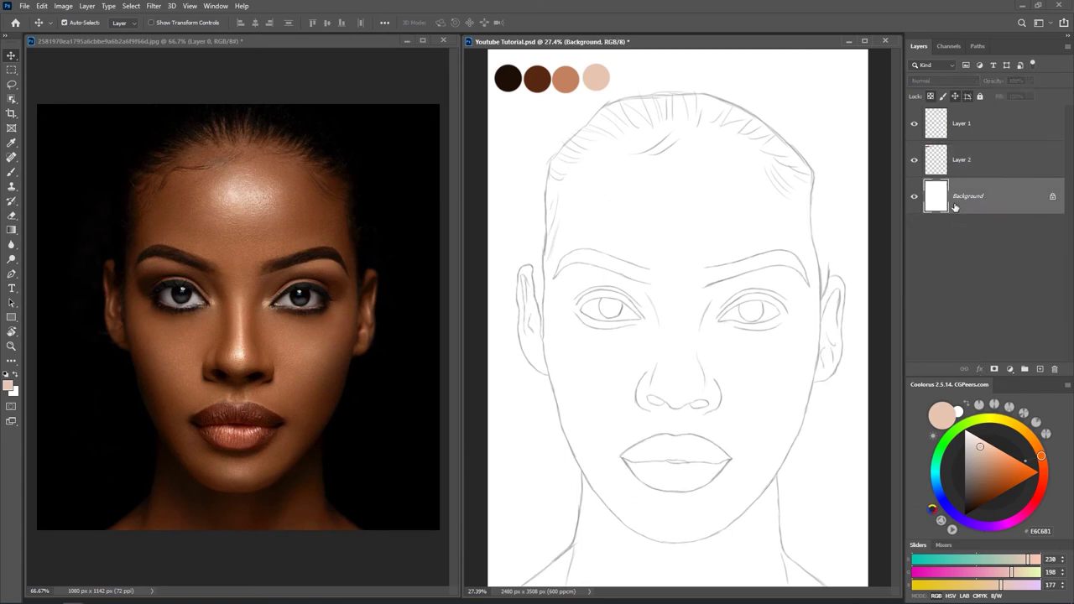
Set the foreground colour to 808080 and fill the sketch's Background layer with it
{"action": "left_click", "coordinate": [12, 389]}
{"action": "left_click", "coordinate": [593, 320]}
{"action": "type", "text": "808080"}
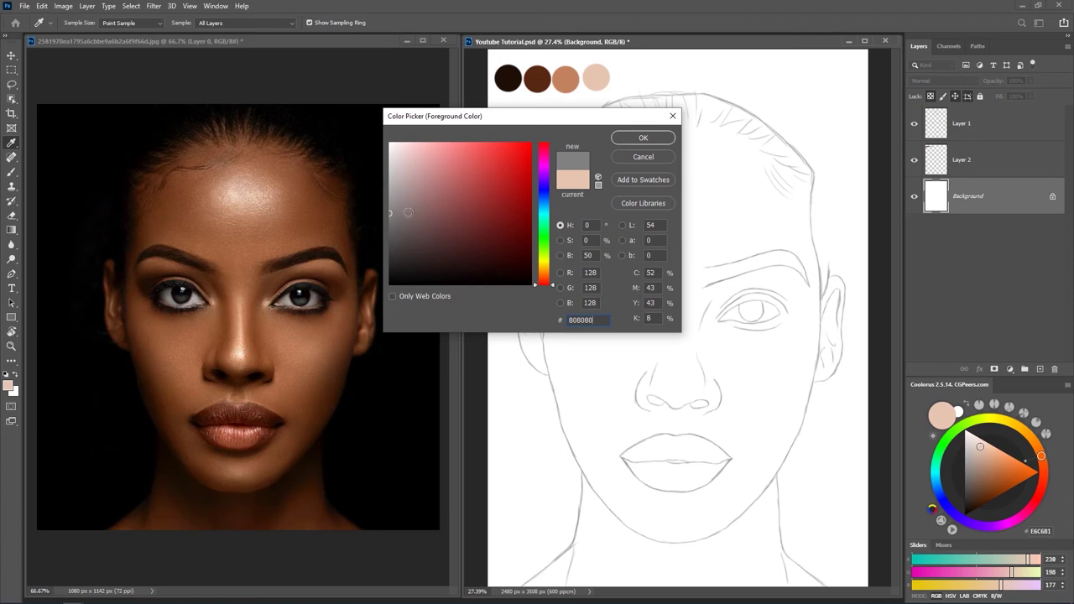
{"action": "left_click", "coordinate": [643, 138]}
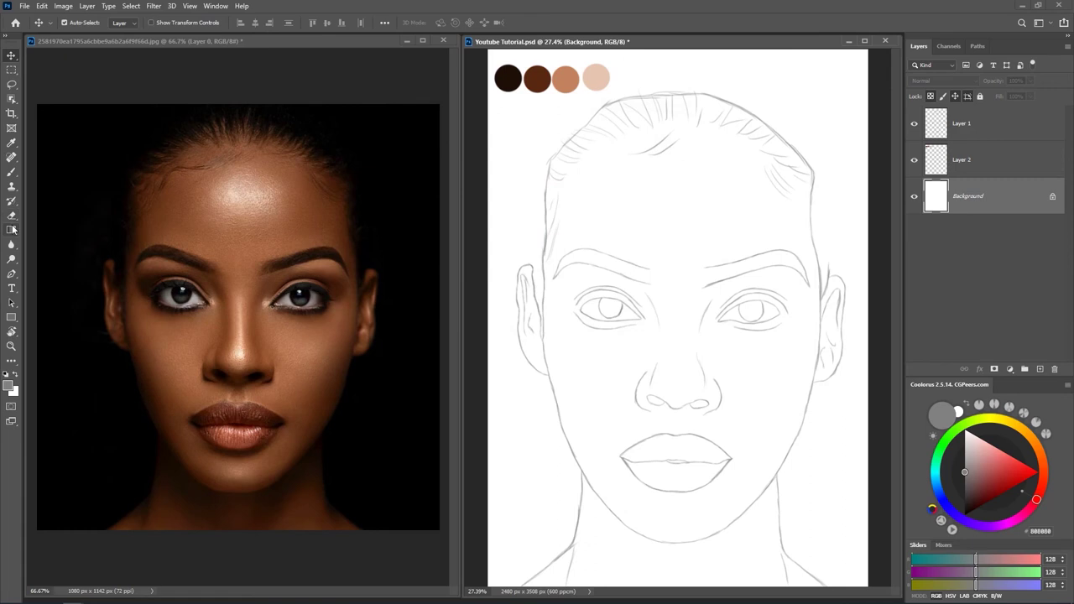
{"action": "left_click", "coordinate": [11, 228]}
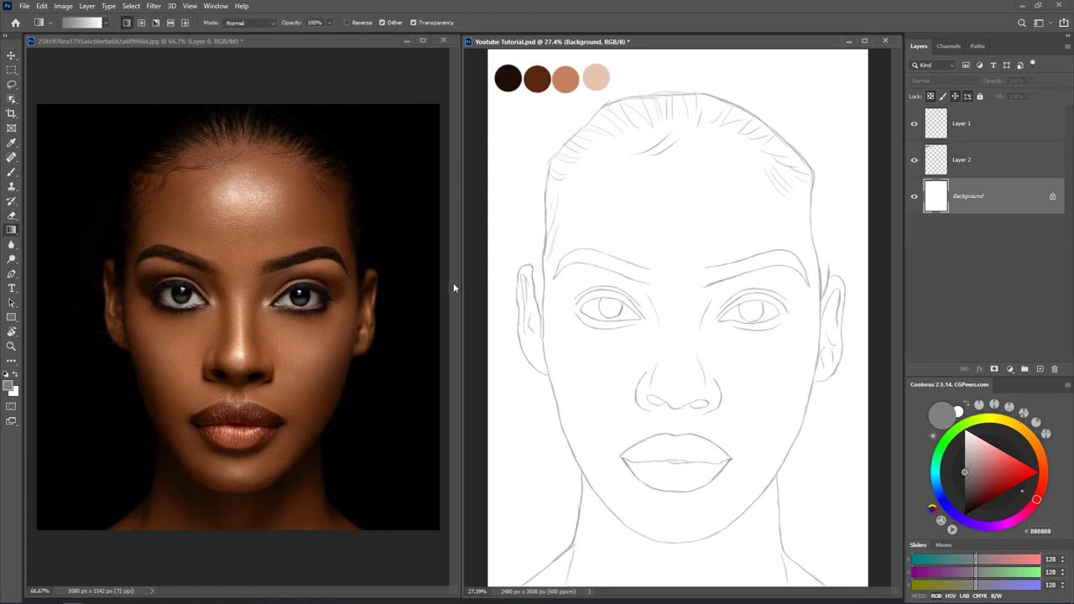
{"action": "key", "text": "alt+BackSpace"}
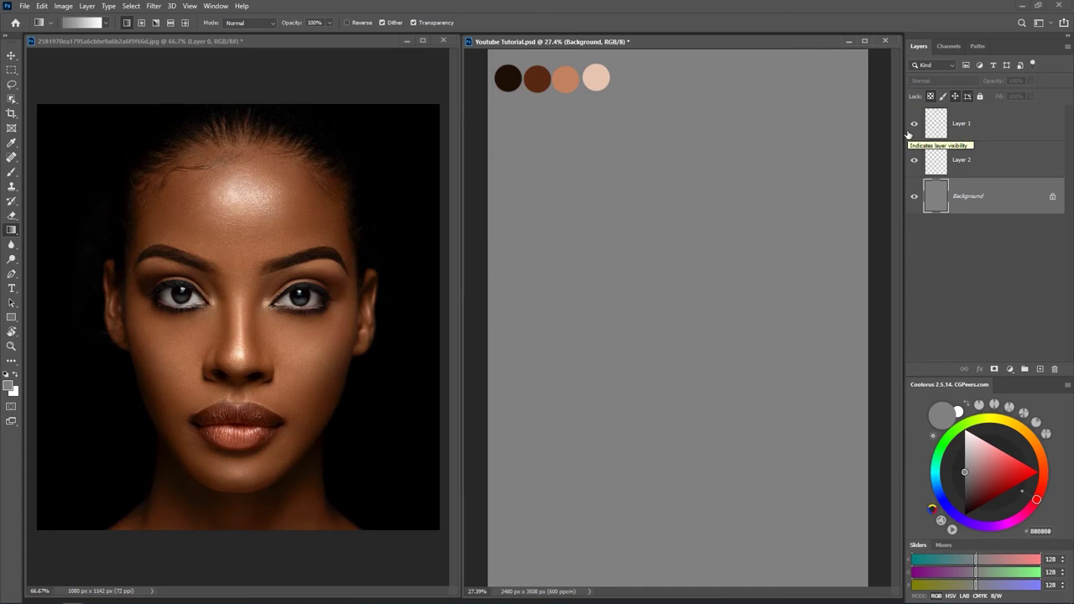
Change the foreground colour to dark grey 333333 for the sketch's Background
{"action": "left_click", "coordinate": [9, 387]}
{"action": "left_click_drag", "start_coordinate": [389, 212], "coordinate": [390, 256]}
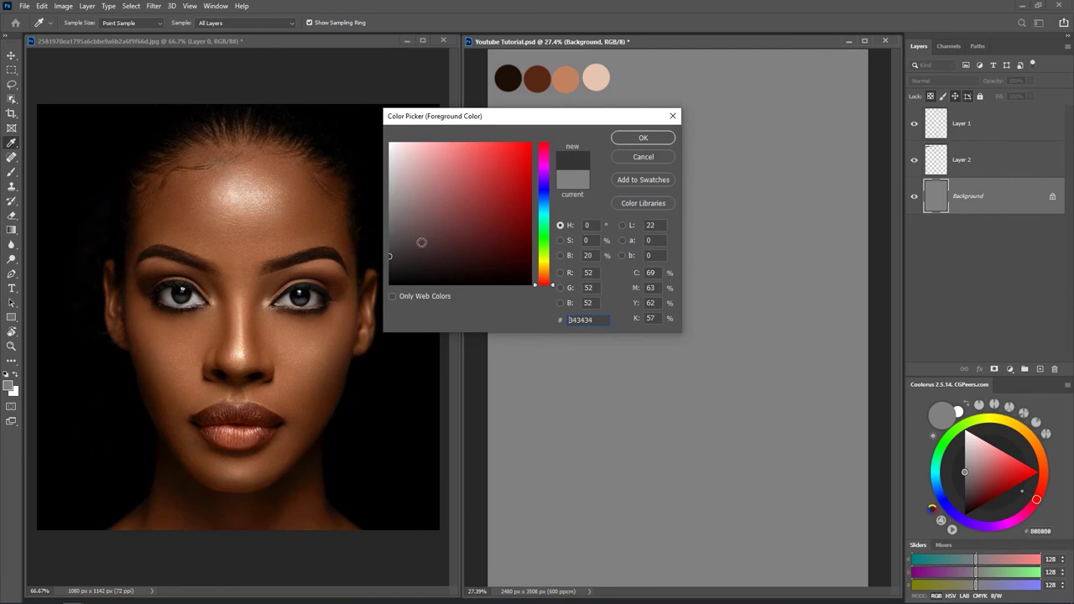
{"action": "left_click", "coordinate": [643, 138]}
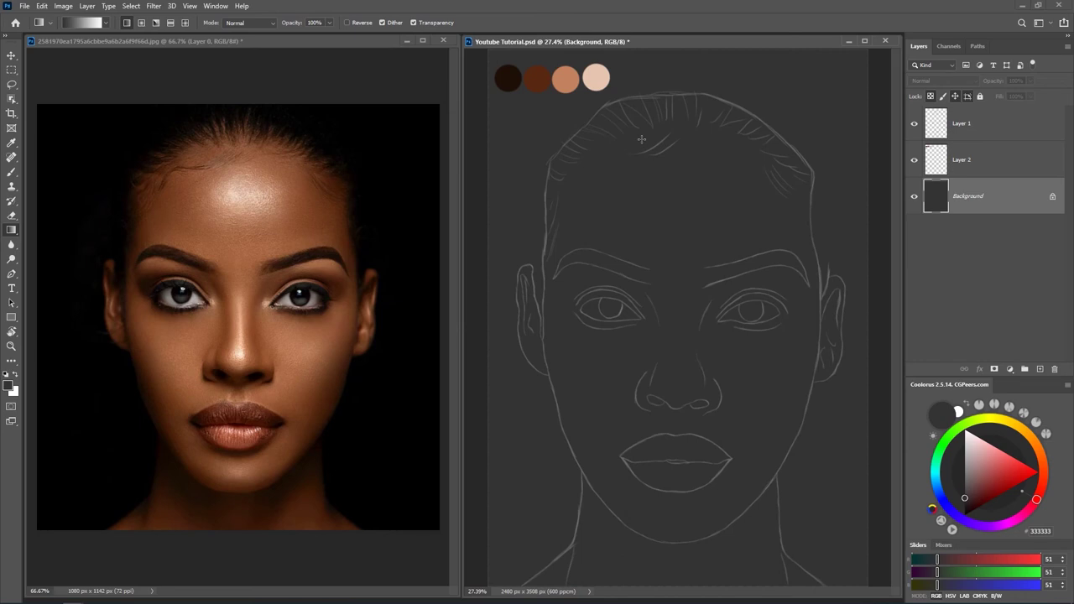
{"action": "left_click", "coordinate": [10, 275]}
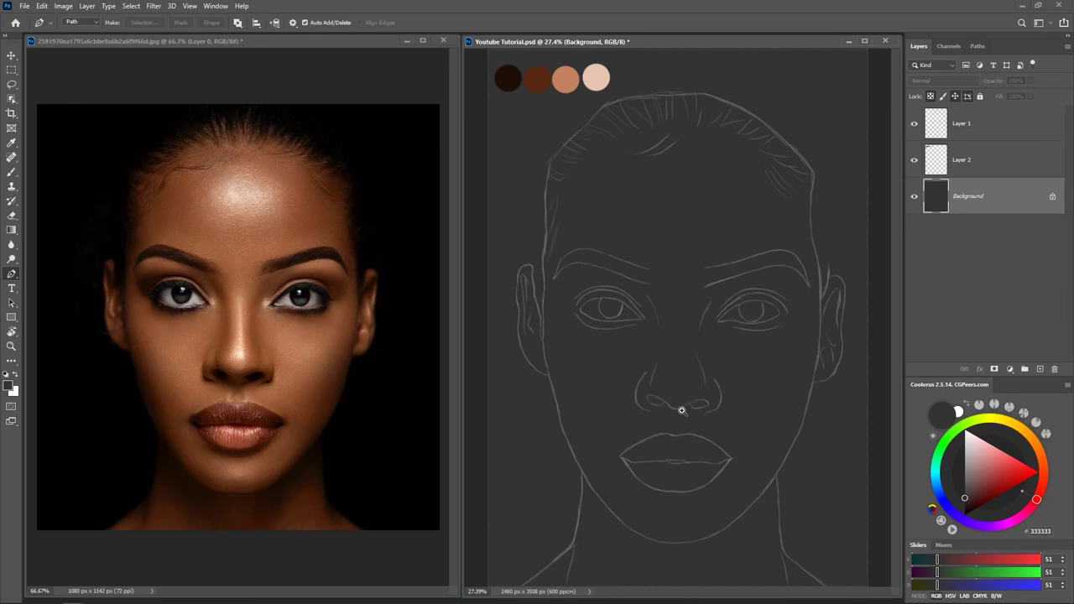
Inspect the lips and nose up close, fit the page, then anchor the path at the neck's lower left
{"action": "scroll", "coordinate": [671, 409], "scroll_direction": "down", "scroll_amount": 1}
{"action": "scroll", "coordinate": [672, 409], "scroll_direction": "up", "scroll_amount": 1}
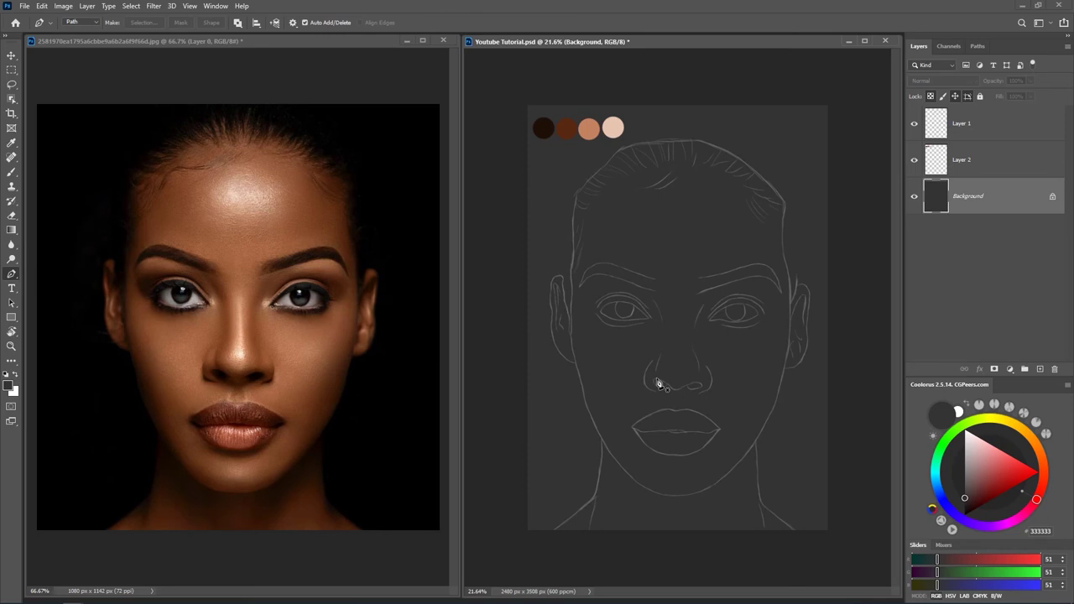
{"action": "mouse_move", "coordinate": [635, 405]}
{"action": "left_mouse_down"}
{"action": "mouse_move", "coordinate": [663, 420]}
{"action": "mouse_move", "coordinate": [688, 360]}
{"action": "mouse_move", "coordinate": [699, 367]}
{"action": "mouse_move", "coordinate": [654, 403]}
{"action": "left_mouse_up"}
{"action": "mouse_move", "coordinate": [643, 423]}
{"action": "left_mouse_down"}
{"action": "mouse_move", "coordinate": [679, 424]}
{"action": "mouse_move", "coordinate": [677, 437]}
{"action": "mouse_move", "coordinate": [702, 300]}
{"action": "mouse_move", "coordinate": [695, 355]}
{"action": "mouse_move", "coordinate": [715, 371]}
{"action": "mouse_move", "coordinate": [700, 406]}
{"action": "left_mouse_up"}
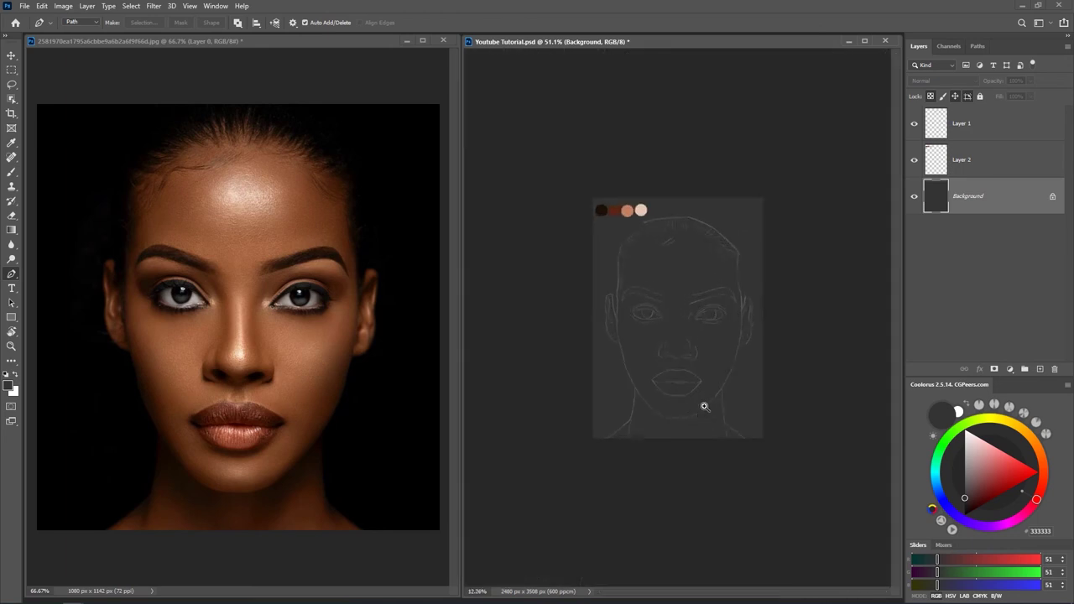
{"action": "key", "text": "ctrl+0"}
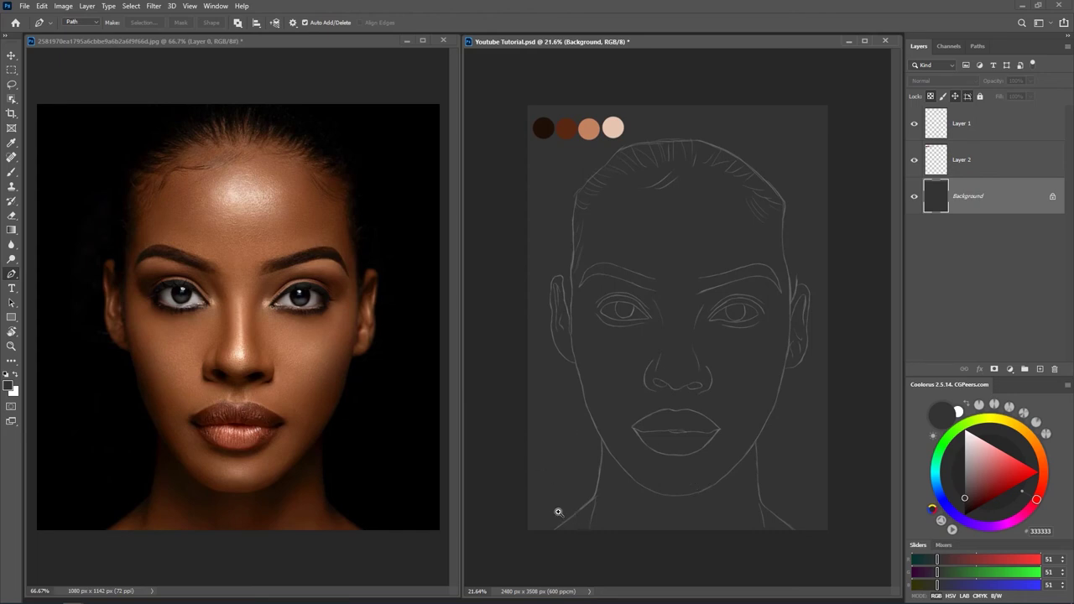
{"action": "mouse_move", "coordinate": [571, 527]}
{"action": "left_mouse_down"}
{"action": "mouse_move", "coordinate": [583, 531]}
{"action": "mouse_move", "coordinate": [574, 527]}
{"action": "left_mouse_up"}
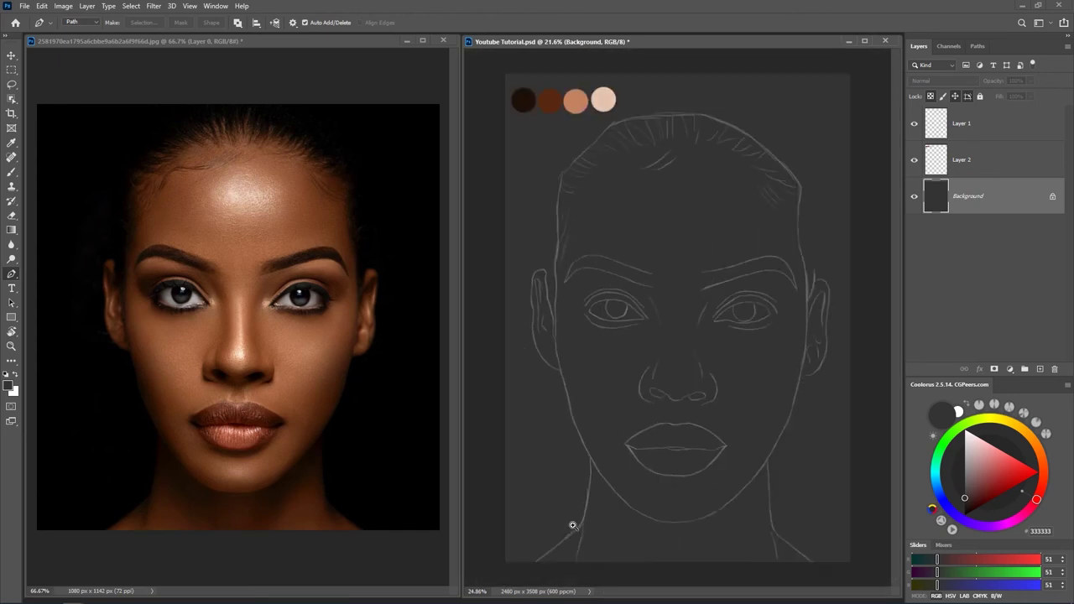
{"action": "left_click", "coordinate": [521, 572]}
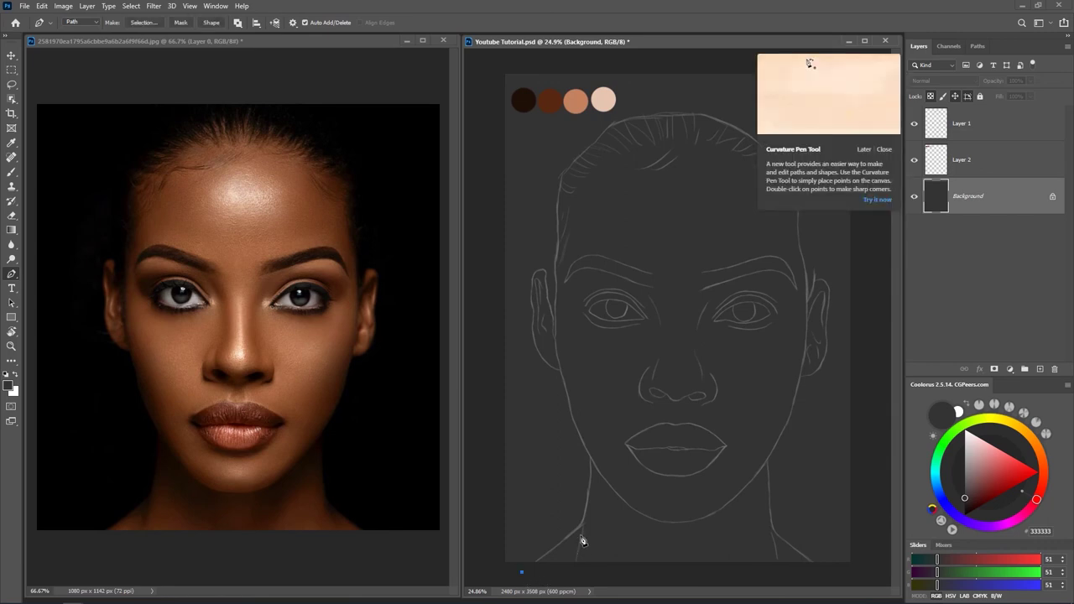
Add curved anchors up the left neck line from its base
{"action": "left_click_drag", "start_coordinate": [583, 526], "coordinate": [591, 515]}
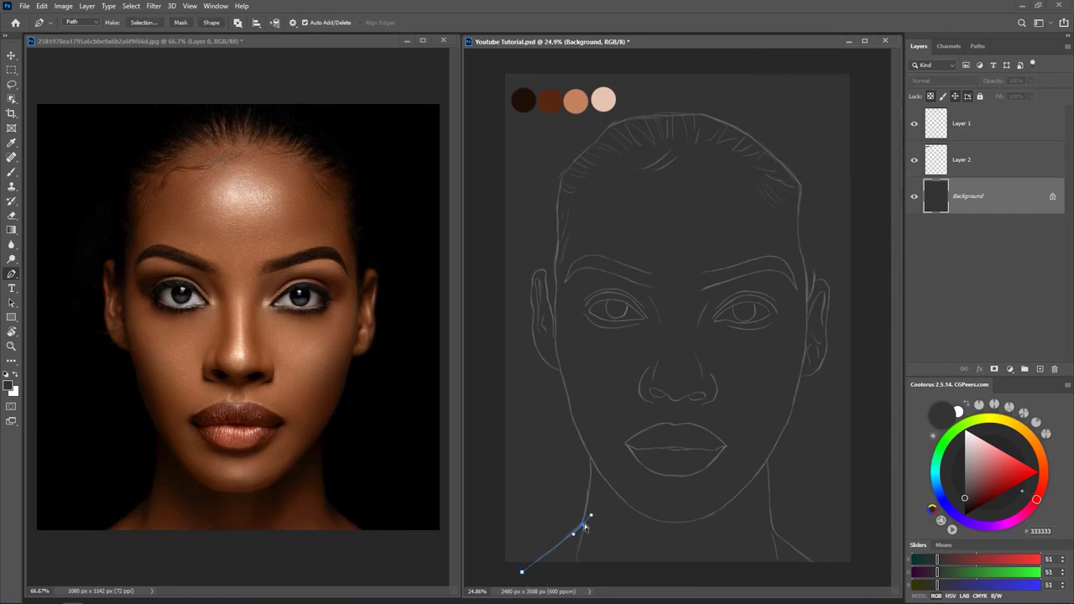
{"action": "left_click", "coordinate": [522, 574]}
{"action": "left_click", "coordinate": [583, 527]}
{"action": "scroll", "coordinate": [593, 518], "scroll_direction": "up", "scroll_amount": 3}
{"action": "left_click_drag", "start_coordinate": [588, 511], "coordinate": [576, 522]}
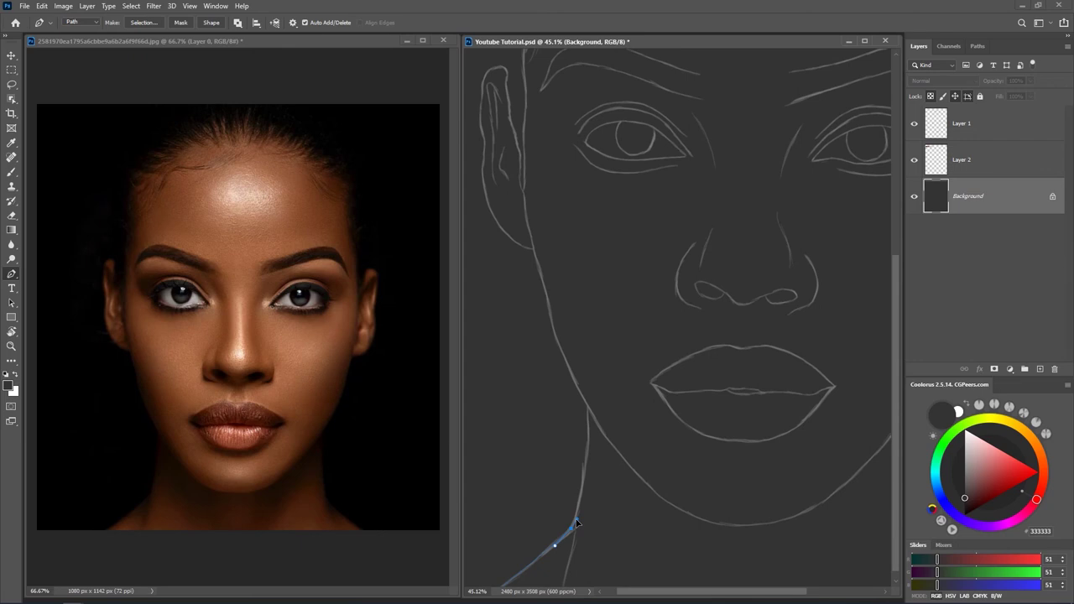
{"action": "mouse_move", "coordinate": [588, 408]}
{"action": "left_mouse_down"}
{"action": "mouse_move", "coordinate": [585, 358]}
{"action": "mouse_move", "coordinate": [585, 394]}
{"action": "mouse_move", "coordinate": [614, 456]}
{"action": "left_mouse_up"}
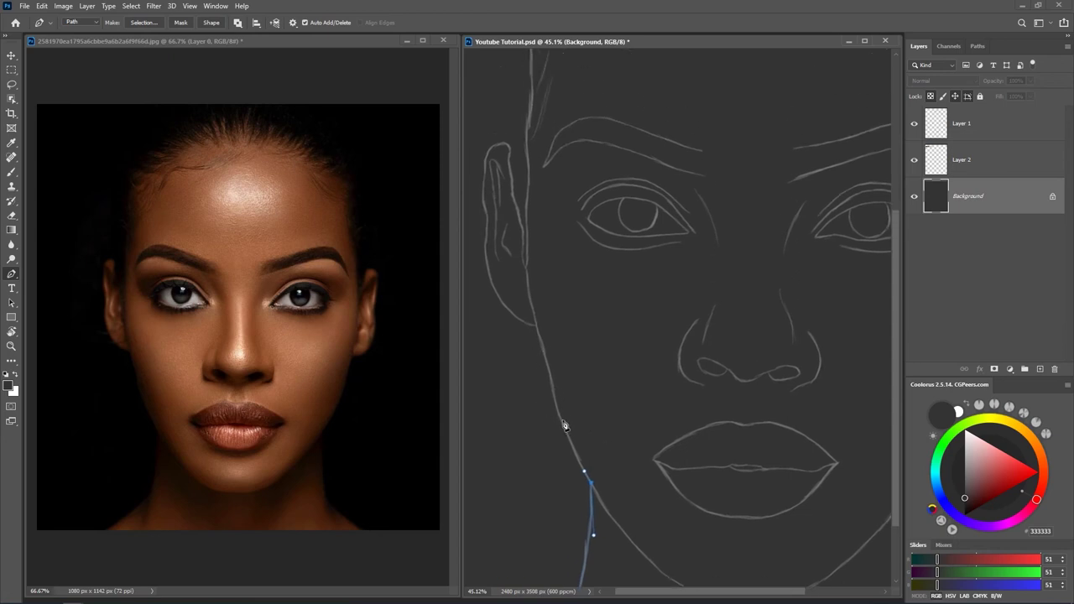
Continue the path up the jaw to just above the left ear's base
{"action": "left_click_drag", "start_coordinate": [558, 414], "coordinate": [551, 391]}
{"action": "mouse_move", "coordinate": [538, 336]}
{"action": "left_mouse_down"}
{"action": "mouse_move", "coordinate": [533, 315]}
{"action": "mouse_move", "coordinate": [562, 400]}
{"action": "left_mouse_up"}
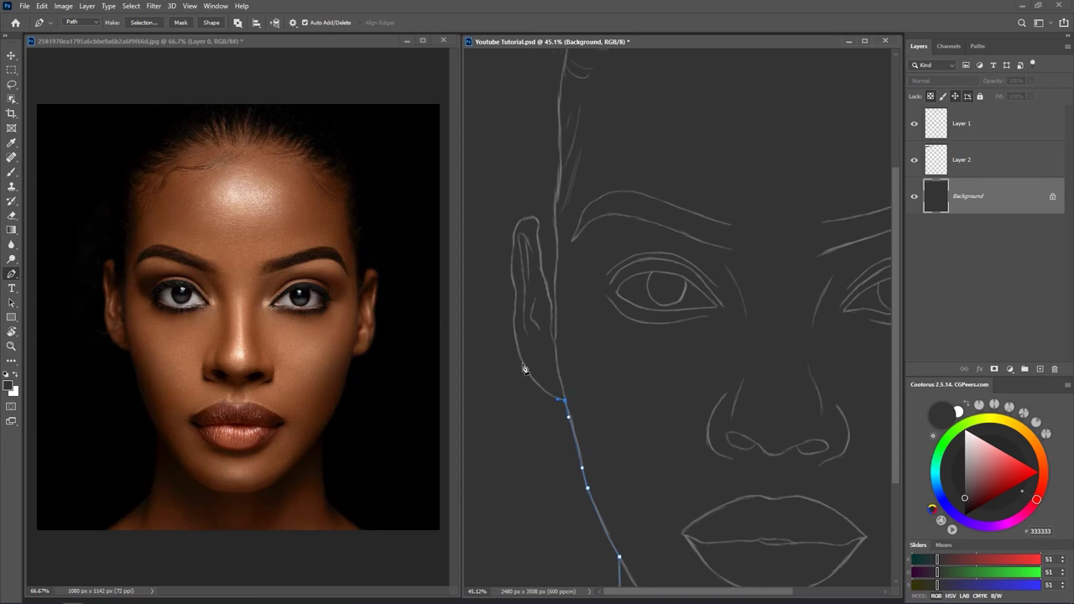
{"action": "mouse_move", "coordinate": [519, 348]}
{"action": "left_mouse_down"}
{"action": "mouse_move", "coordinate": [509, 315]}
{"action": "mouse_move", "coordinate": [514, 331]}
{"action": "left_mouse_up"}
{"action": "scroll", "coordinate": [536, 356], "scroll_direction": "up", "scroll_amount": 2}
{"action": "left_click_drag", "start_coordinate": [516, 347], "coordinate": [516, 282]}
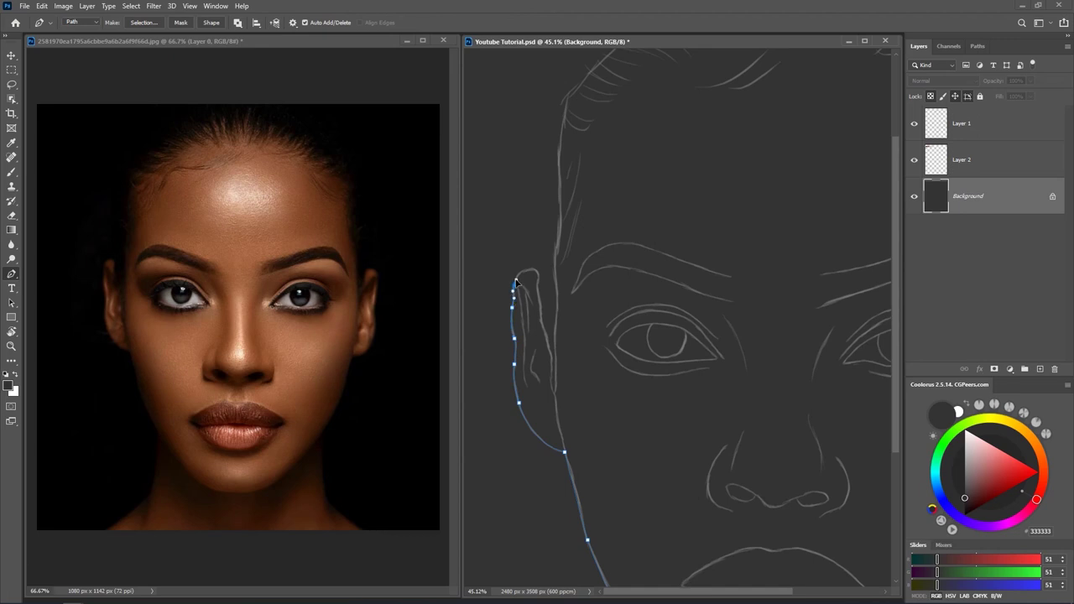
Trace the path around the outer edge of the left ear
{"action": "mouse_move", "coordinate": [536, 271]}
{"action": "left_mouse_down"}
{"action": "mouse_move", "coordinate": [554, 278]}
{"action": "mouse_move", "coordinate": [540, 274]}
{"action": "mouse_move", "coordinate": [537, 290]}
{"action": "left_mouse_up"}
{"action": "left_click", "coordinate": [542, 310]}
{"action": "left_click", "coordinate": [552, 388]}
{"action": "mouse_move", "coordinate": [576, 420]}
{"action": "left_mouse_down"}
{"action": "mouse_move", "coordinate": [566, 336]}
{"action": "mouse_move", "coordinate": [565, 377]}
{"action": "left_mouse_up"}
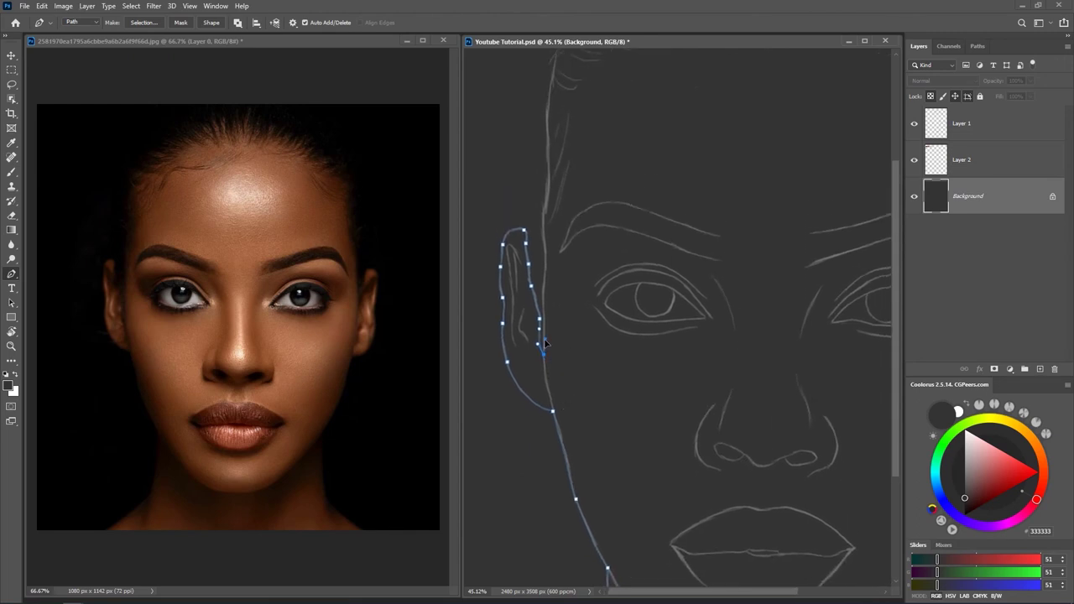
{"action": "left_click", "coordinate": [544, 307]}
{"action": "left_click", "coordinate": [545, 267]}
Extend the path up the hairline beside the left ear
{"action": "mouse_move", "coordinate": [576, 239]}
{"action": "left_mouse_down"}
{"action": "mouse_move", "coordinate": [542, 343]}
{"action": "mouse_move", "coordinate": [513, 344]}
{"action": "left_mouse_up"}
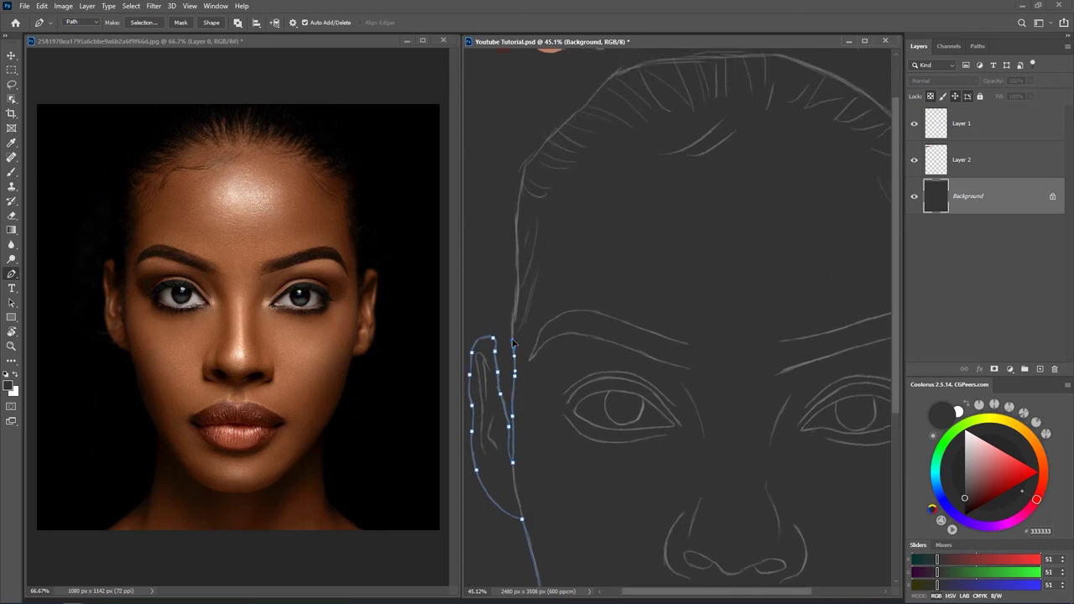
{"action": "left_click", "coordinate": [514, 318]}
{"action": "left_click", "coordinate": [521, 288]}
{"action": "left_click_drag", "start_coordinate": [538, 327], "coordinate": [531, 392]}
{"action": "left_click", "coordinate": [511, 327]}
{"action": "left_click", "coordinate": [510, 300]}
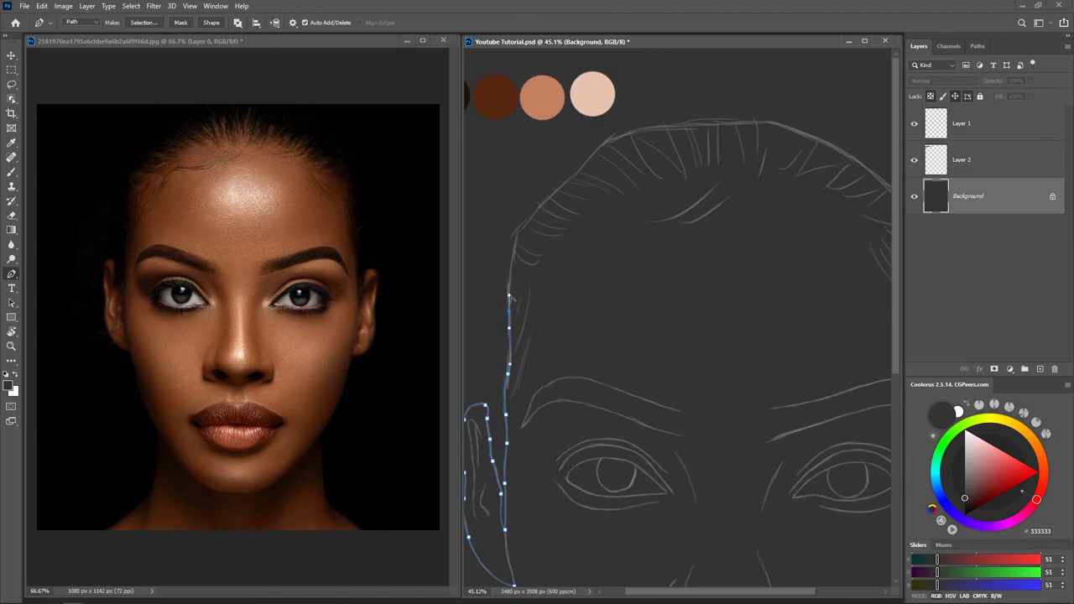
{"action": "scroll", "coordinate": [527, 317], "scroll_direction": "right", "scroll_amount": 2}
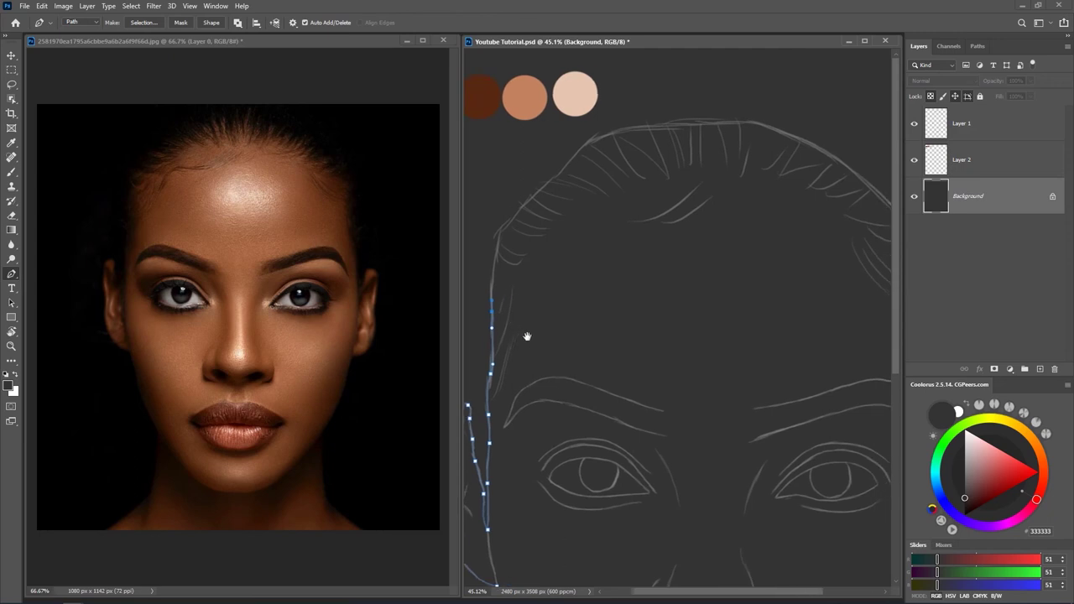
Curve the path over the top of the head to its far side
{"action": "mouse_move", "coordinate": [517, 229]}
{"action": "left_mouse_down"}
{"action": "mouse_move", "coordinate": [500, 254]}
{"action": "mouse_move", "coordinate": [516, 213]}
{"action": "mouse_move", "coordinate": [509, 229]}
{"action": "left_mouse_up"}
{"action": "left_click_drag", "start_coordinate": [556, 182], "coordinate": [573, 166]}
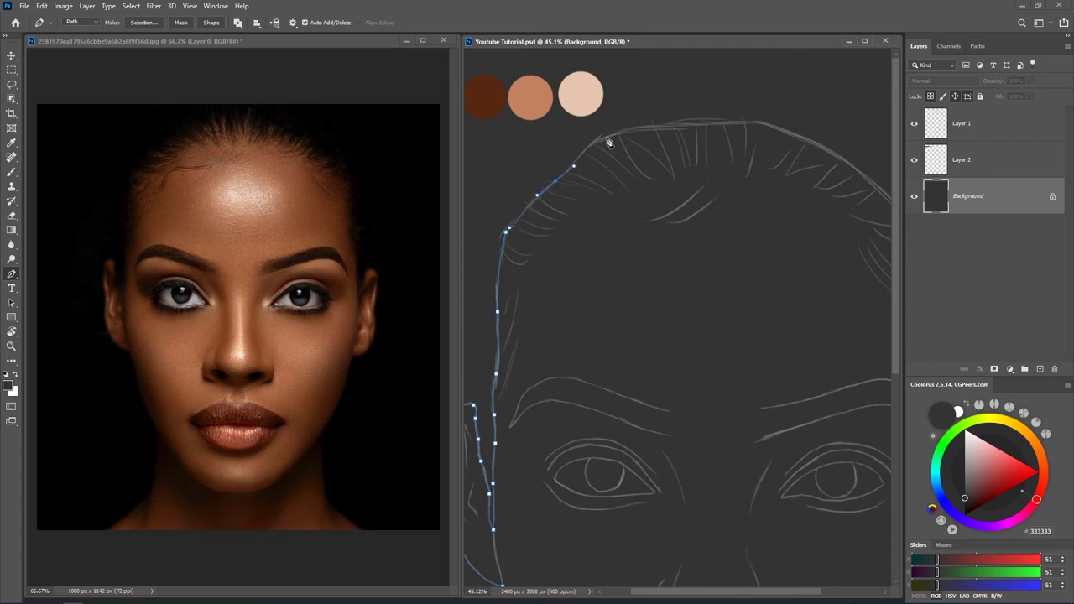
{"action": "left_click_drag", "start_coordinate": [613, 134], "coordinate": [643, 129]}
{"action": "left_click_drag", "start_coordinate": [631, 181], "coordinate": [530, 204]}
{"action": "mouse_move", "coordinate": [665, 128]}
{"action": "left_mouse_down"}
{"action": "mouse_move", "coordinate": [695, 140]}
{"action": "mouse_move", "coordinate": [682, 137]}
{"action": "left_mouse_up"}
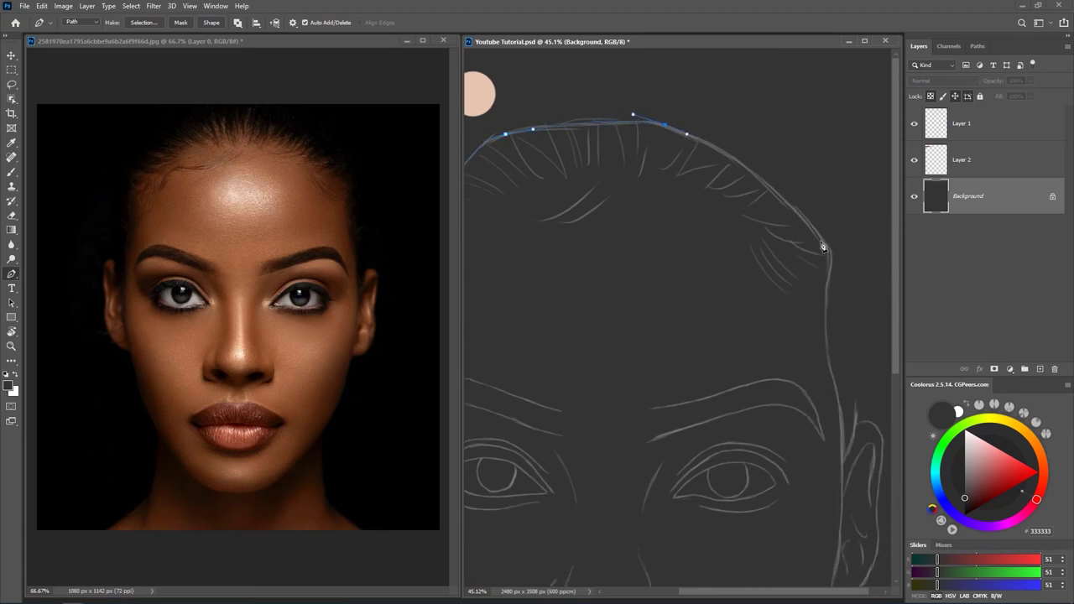
{"action": "mouse_move", "coordinate": [821, 238]}
{"action": "left_mouse_down"}
{"action": "mouse_move", "coordinate": [883, 313]}
{"action": "mouse_move", "coordinate": [830, 246]}
{"action": "left_mouse_up"}
Carry the path down the right side of the head toward the right ear
{"action": "left_click_drag", "start_coordinate": [823, 328], "coordinate": [773, 228]}
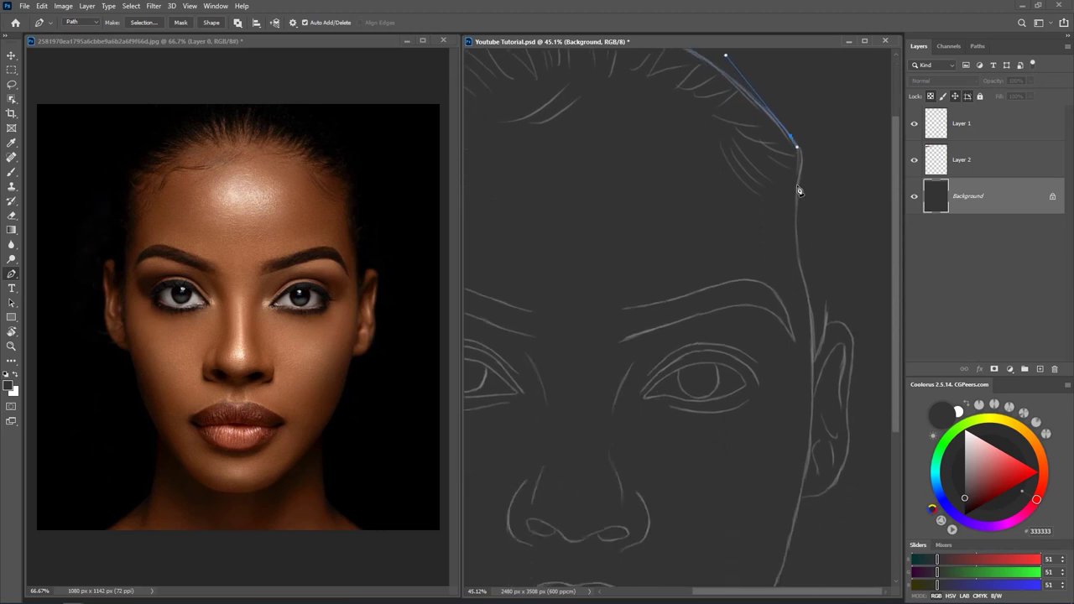
{"action": "left_click", "coordinate": [794, 210]}
{"action": "left_click_drag", "start_coordinate": [809, 307], "coordinate": [810, 347]}
{"action": "scroll", "coordinate": [810, 347], "scroll_direction": "down", "scroll_amount": 3}
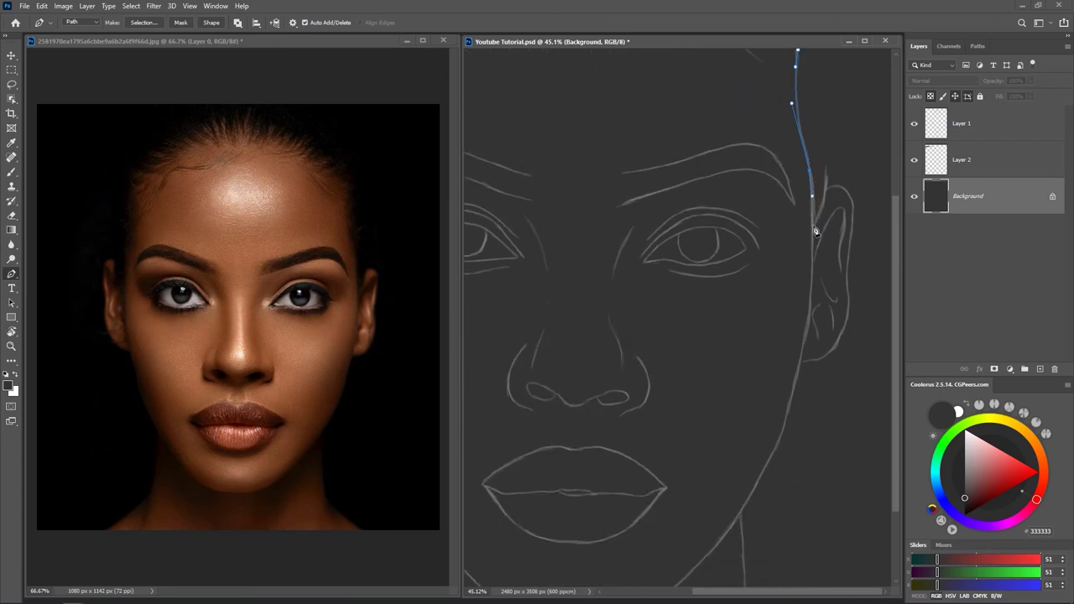
{"action": "left_click_drag", "start_coordinate": [814, 246], "coordinate": [858, 226]}
Trace over and down the right ear to its base, redoing the base point
{"action": "left_click", "coordinate": [849, 194]}
{"action": "left_click", "coordinate": [854, 212]}
{"action": "left_click_drag", "start_coordinate": [849, 248], "coordinate": [847, 265]}
{"action": "left_click", "coordinate": [848, 264]}
{"action": "key", "text": "Escape"}
{"action": "left_click", "coordinate": [849, 298]}
{"action": "left_click_drag", "start_coordinate": [833, 349], "coordinate": [780, 364]}
{"action": "key", "text": "ctrl+z"}
{"action": "left_click_drag", "start_coordinate": [800, 357], "coordinate": [795, 392]}
Continue the path along the right jawline to where it meets the neck
{"action": "scroll", "coordinate": [786, 420], "scroll_direction": "down", "scroll_amount": 3}
{"action": "scroll", "coordinate": [786, 420], "scroll_direction": "left", "scroll_amount": 1}
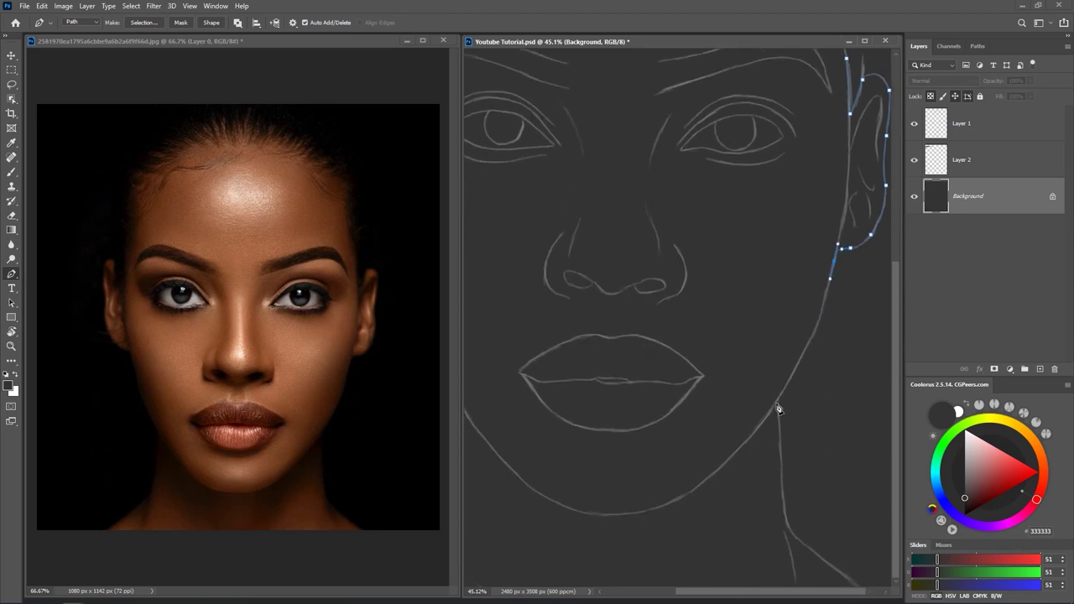
{"action": "mouse_move", "coordinate": [775, 408]}
{"action": "left_mouse_down"}
{"action": "mouse_move", "coordinate": [732, 467]}
{"action": "mouse_move", "coordinate": [774, 408]}
{"action": "left_mouse_up"}
{"action": "left_click", "coordinate": [780, 417]}
{"action": "left_click_drag", "start_coordinate": [814, 348], "coordinate": [814, 351]}
{"action": "left_click_drag", "start_coordinate": [779, 399], "coordinate": [777, 404]}
Run the path down the right neck line and close it at the starting anchor
{"action": "scroll", "coordinate": [786, 453], "scroll_direction": "right", "scroll_amount": 2}
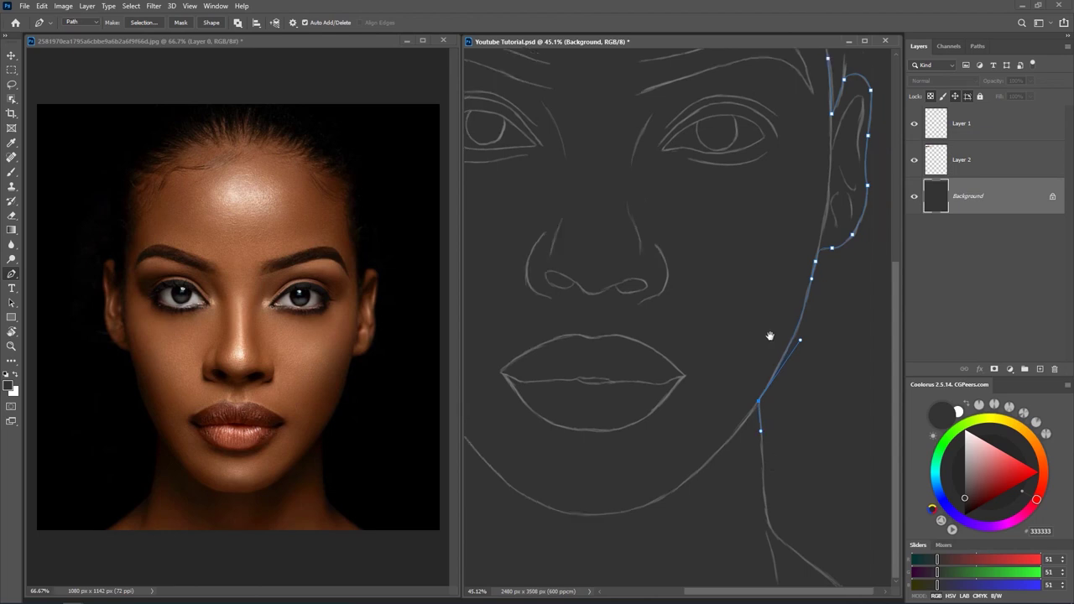
{"action": "left_click", "coordinate": [761, 472]}
{"action": "left_click", "coordinate": [763, 514]}
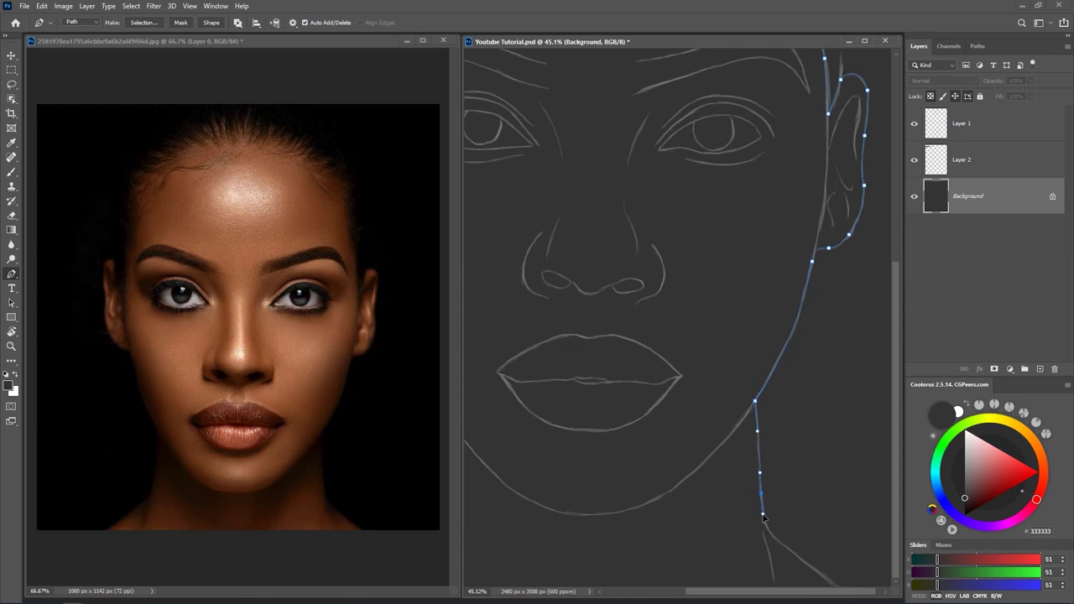
{"action": "left_click", "coordinate": [760, 527]}
{"action": "left_click", "coordinate": [778, 539]}
{"action": "key", "text": "ctrl+0"}
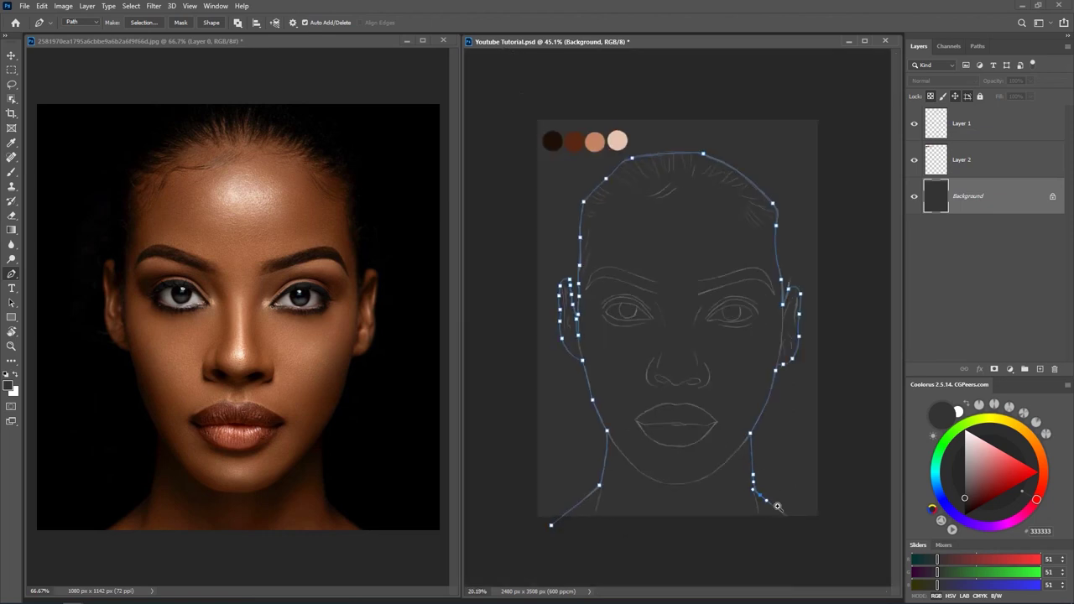
{"action": "left_click", "coordinate": [783, 512]}
{"action": "left_click", "coordinate": [792, 520]}
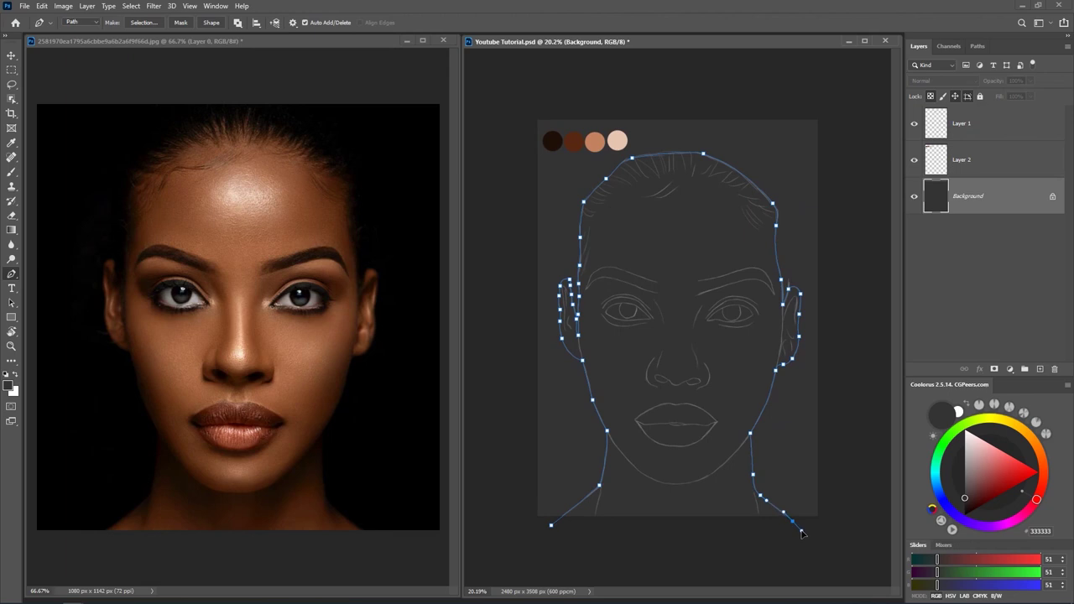
{"action": "left_click", "coordinate": [551, 525]}
Create empty Layer 3 above Background and load the head outline path as a selection
{"action": "left_click", "coordinate": [1042, 370]}
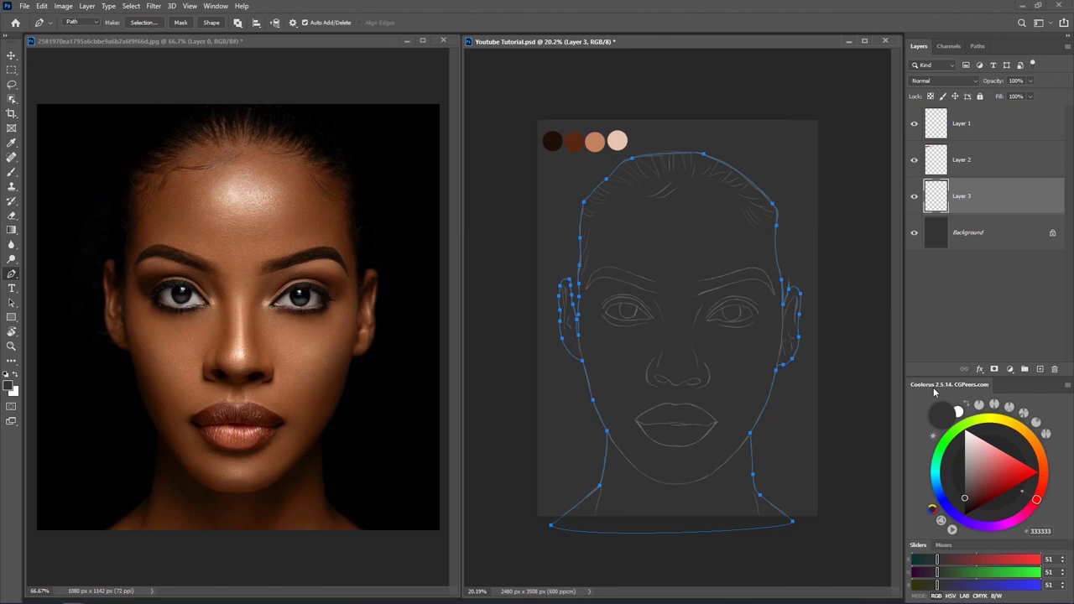
{"action": "right_click", "coordinate": [652, 273]}
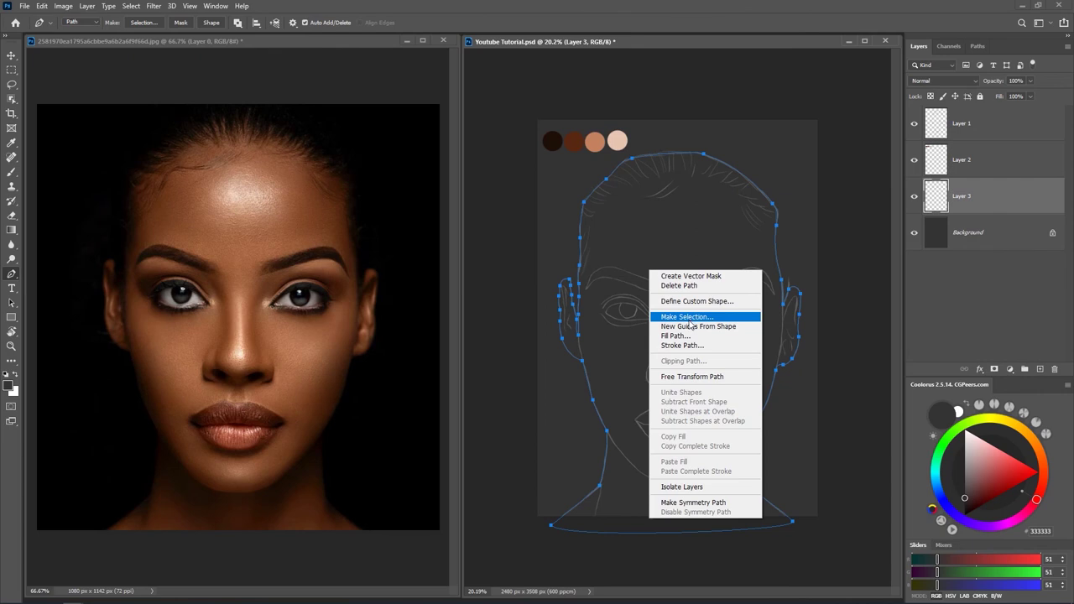
{"action": "left_click", "coordinate": [733, 12]}
{"action": "key", "text": "ctrl+Return"}
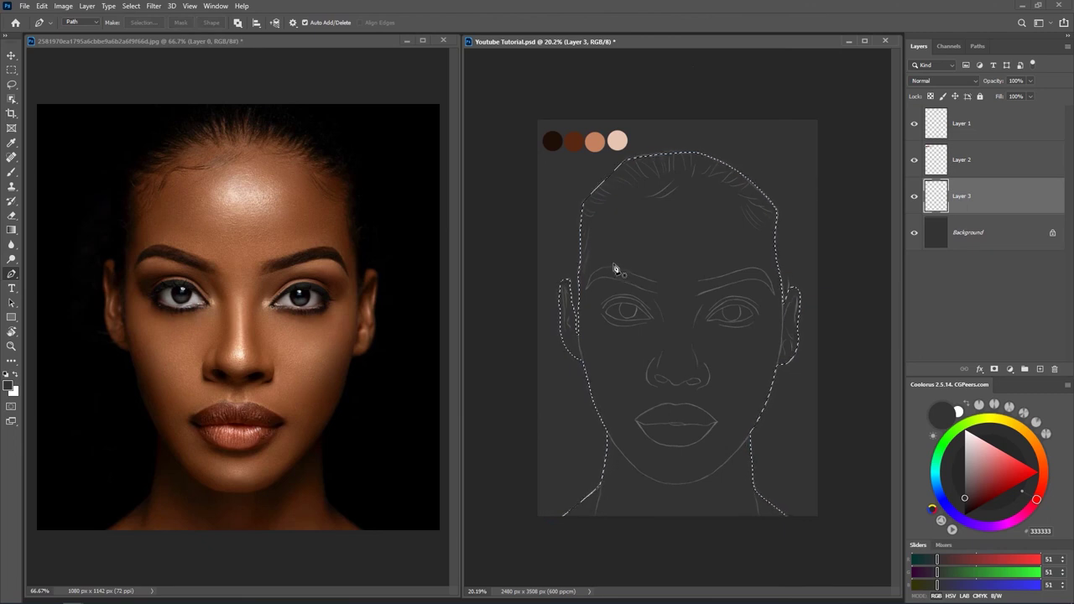
{"action": "key", "text": "b"}
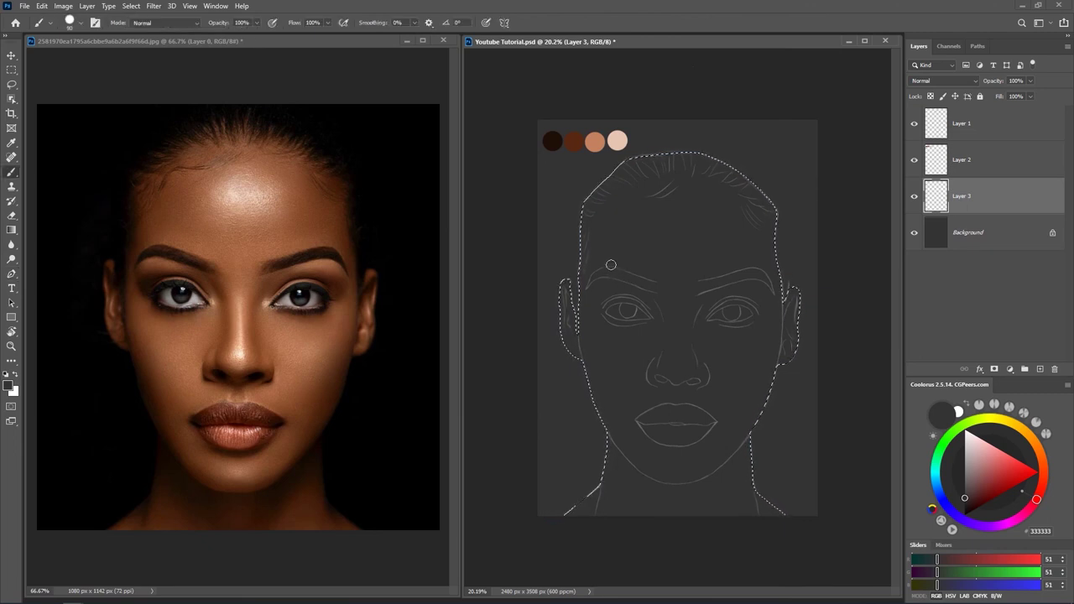
Fill the head selection with the third swatch's skin tone C2825F, then deselect
{"action": "left_click", "coordinate": [599, 138], "text": "alt"}
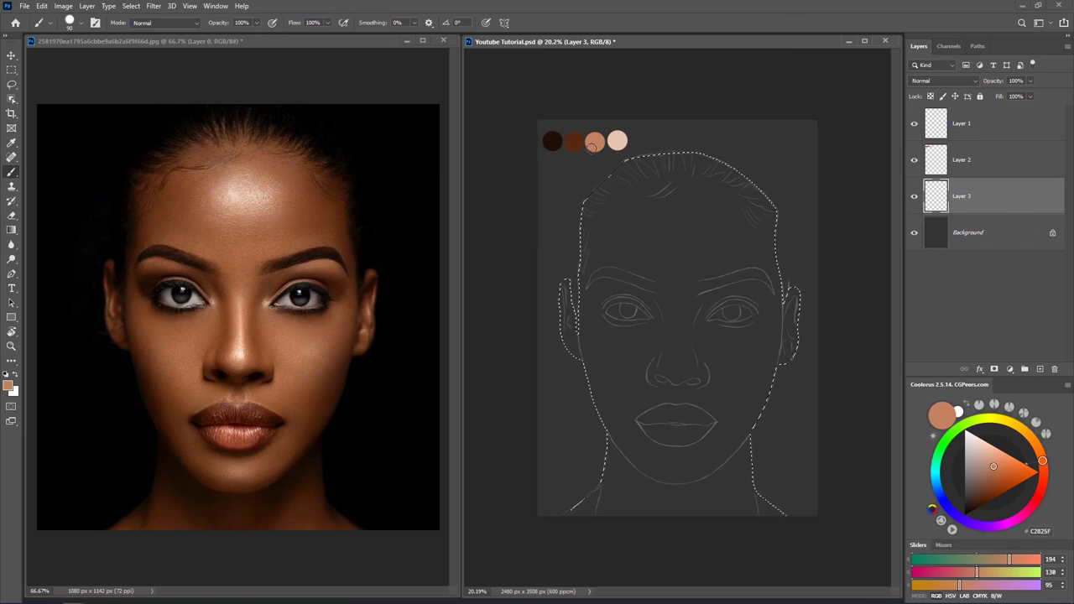
{"action": "key", "text": "alt+BackSpace"}
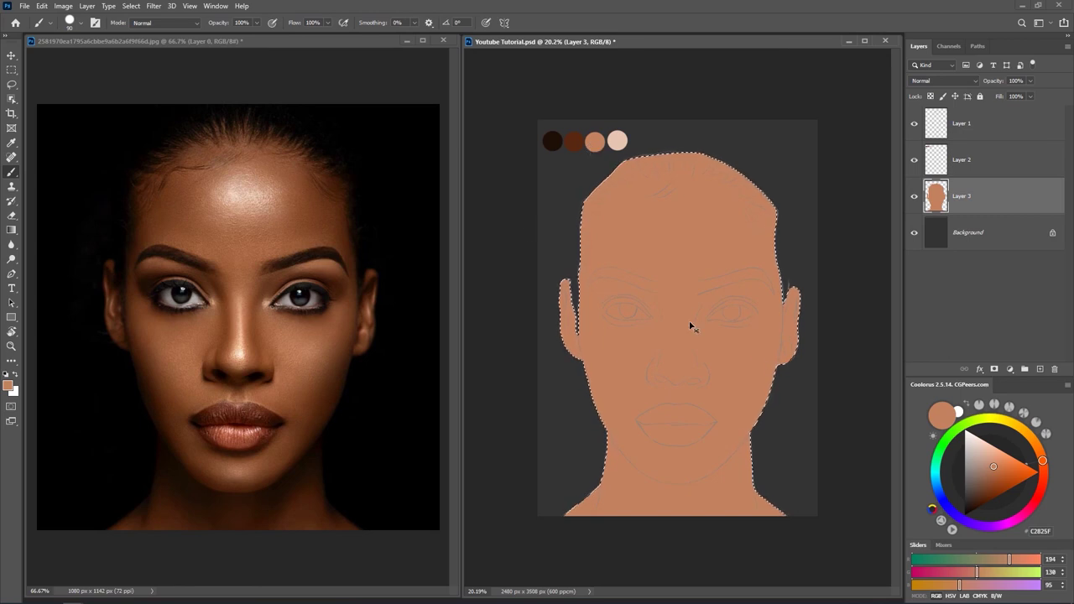
{"action": "left_click", "coordinate": [130, 7]}
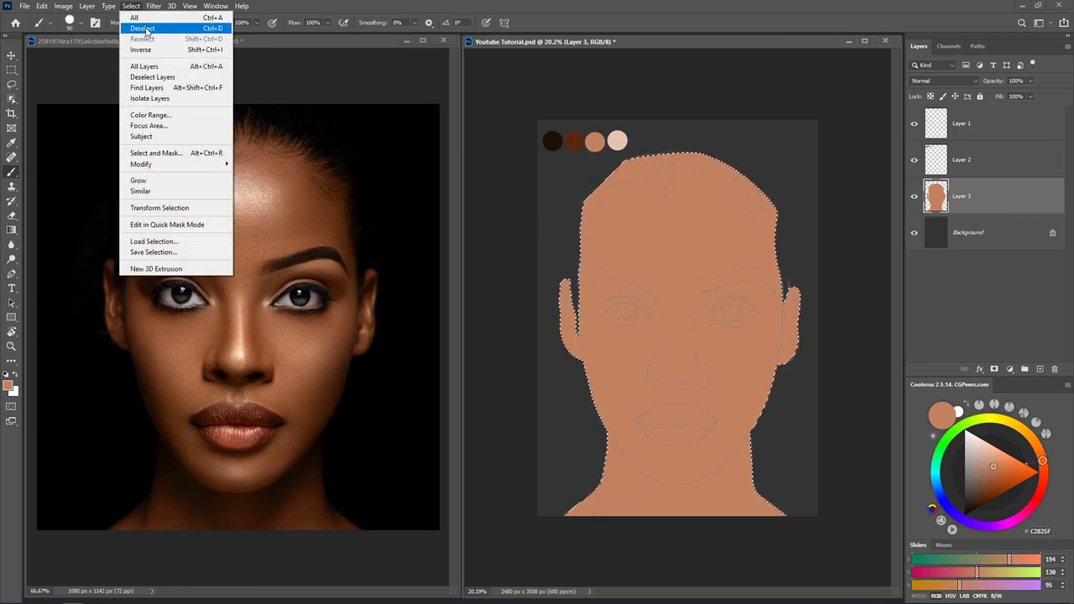
{"action": "left_click", "coordinate": [148, 29]}
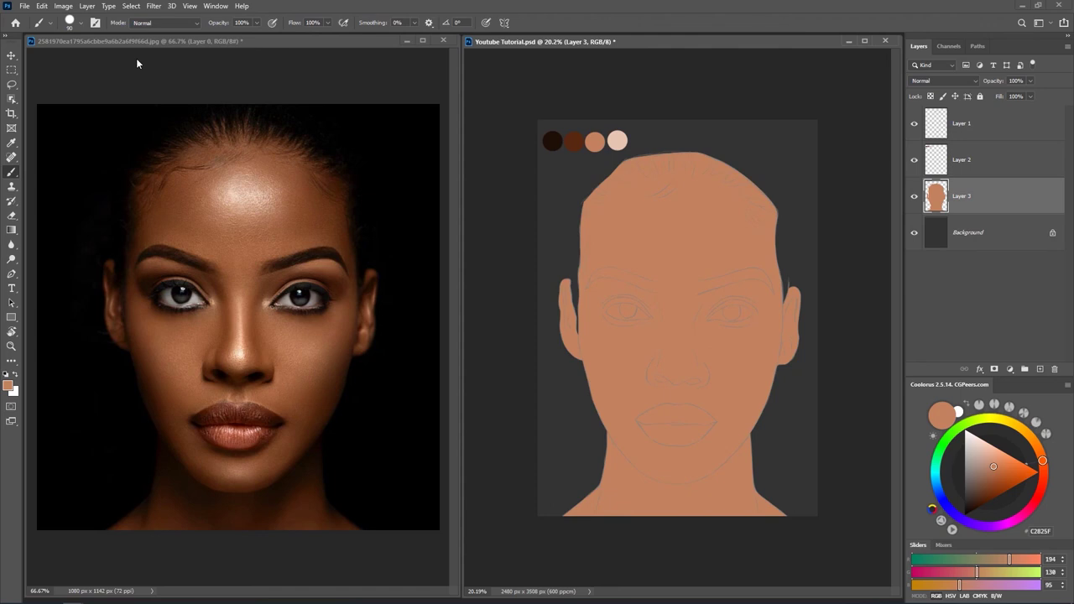
{"action": "scroll", "coordinate": [742, 347], "scroll_direction": "up", "scroll_amount": 4}
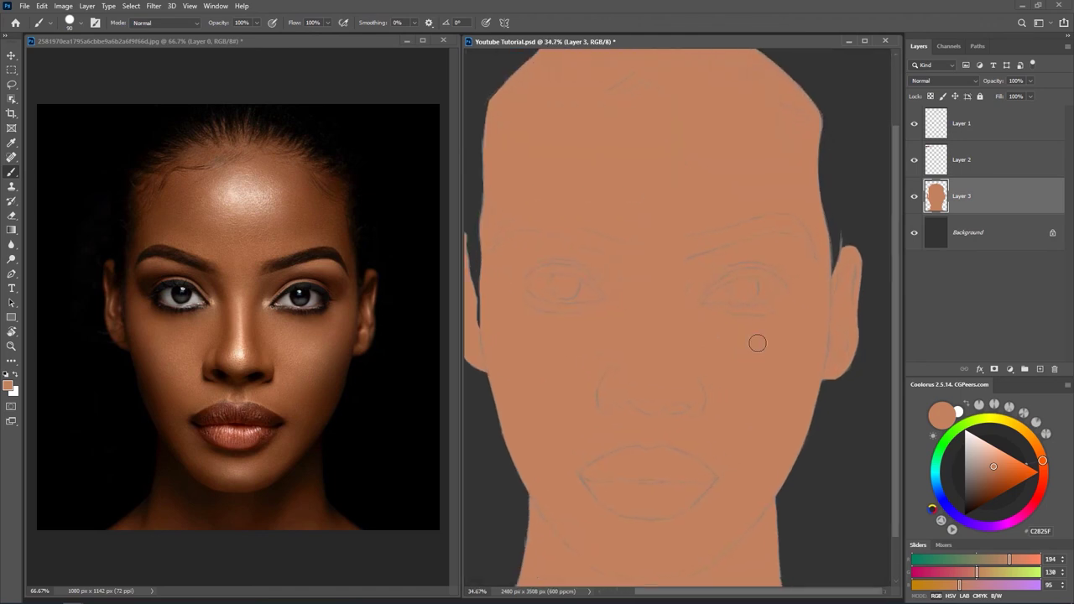
{"action": "scroll", "coordinate": [772, 335], "scroll_direction": "down", "scroll_amount": 3}
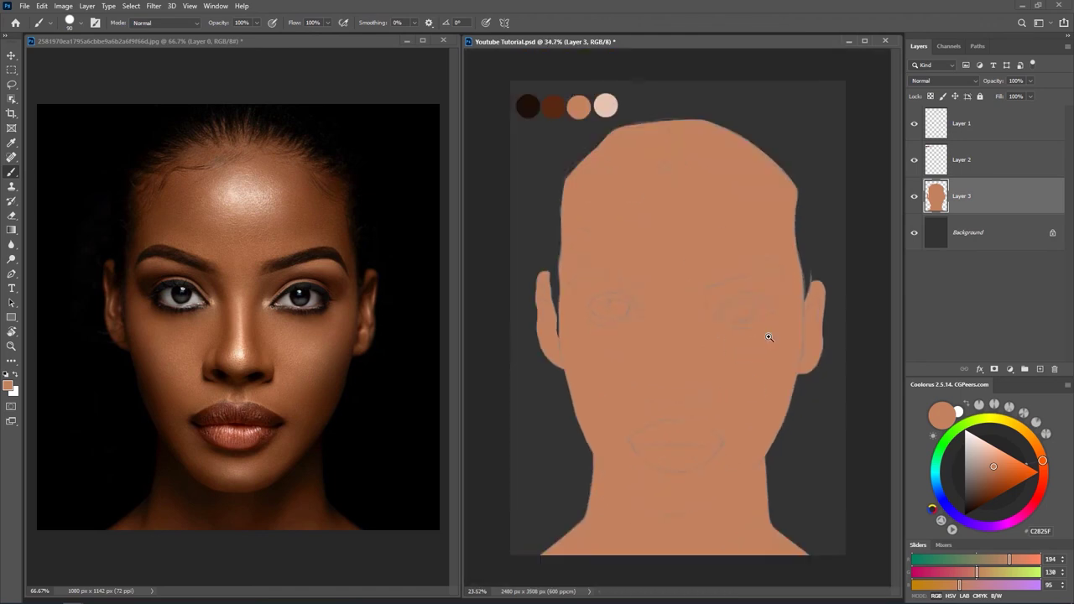
{"action": "left_click", "coordinate": [915, 125]}
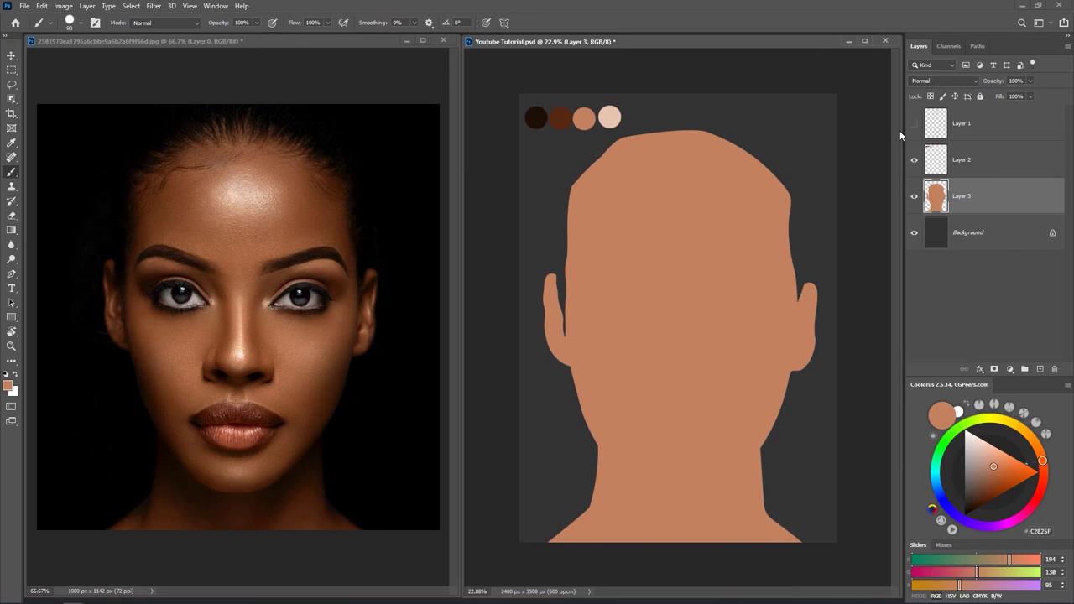
{"action": "left_click", "coordinate": [915, 126]}
{"action": "mouse_move", "coordinate": [698, 444]}
{"action": "left_mouse_down"}
{"action": "mouse_move", "coordinate": [724, 448]}
{"action": "mouse_move", "coordinate": [719, 403]}
{"action": "left_mouse_up"}
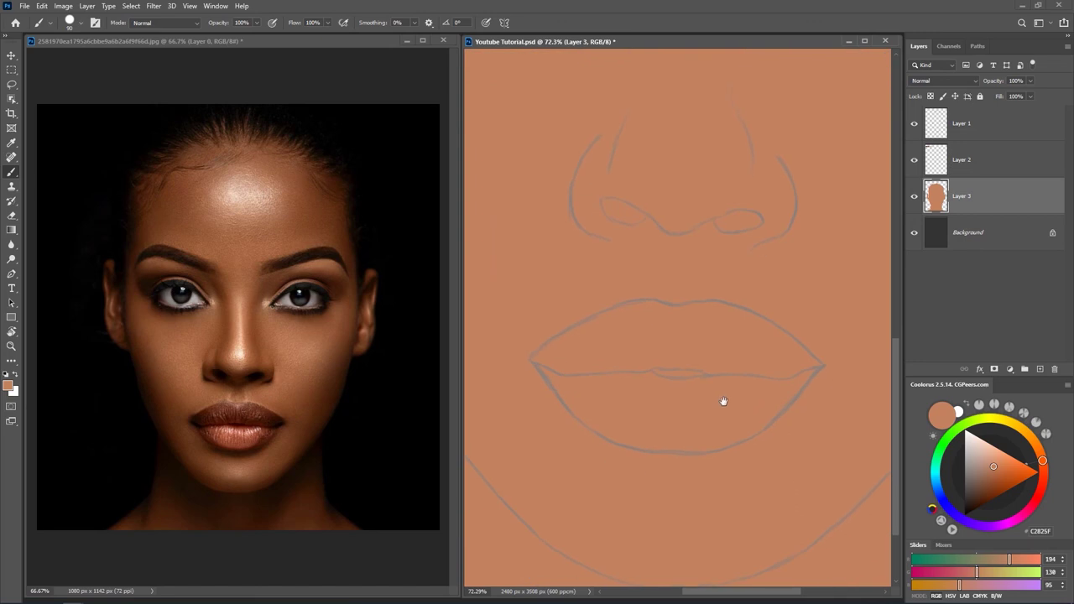
Trace a closed pen path around the sketched lips and adjust its corner points
{"action": "key", "text": "p"}
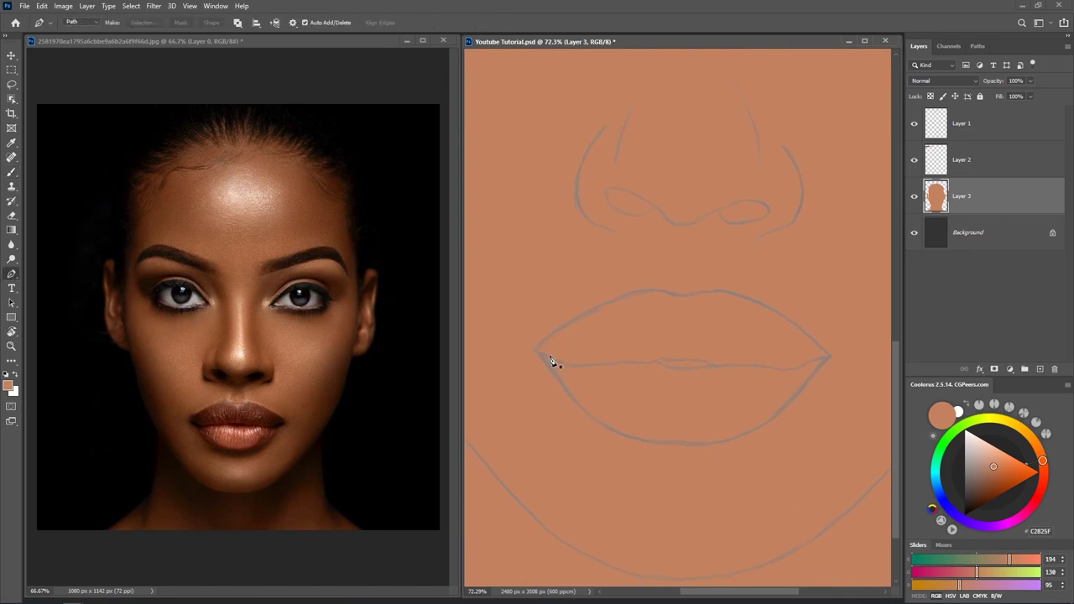
{"action": "left_click", "coordinate": [535, 350]}
{"action": "left_click_drag", "start_coordinate": [564, 390], "coordinate": [582, 407]}
{"action": "left_click_drag", "start_coordinate": [669, 446], "coordinate": [699, 447]}
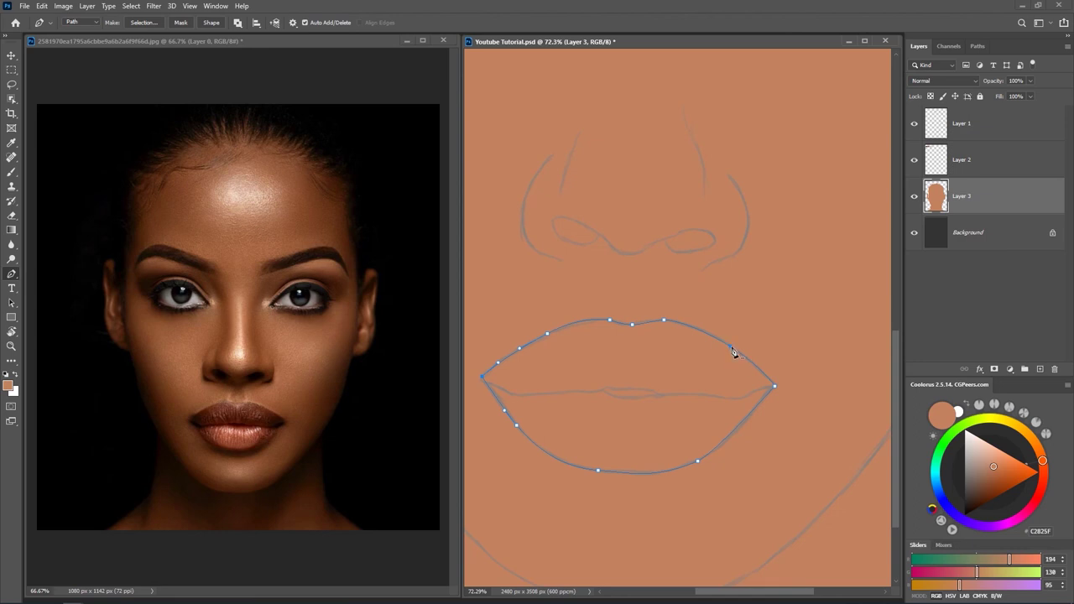
{"action": "left_click_drag", "start_coordinate": [732, 350], "coordinate": [727, 350]}
{"action": "left_click", "coordinate": [775, 387]}
{"action": "left_click_drag", "start_coordinate": [775, 387], "coordinate": [779, 388]}
{"action": "left_click_drag", "start_coordinate": [636, 327], "coordinate": [636, 331]}
Reshape the lower-right lip curve and turn the lip outline into a selection
{"action": "key", "text": "ctrl+Return"}
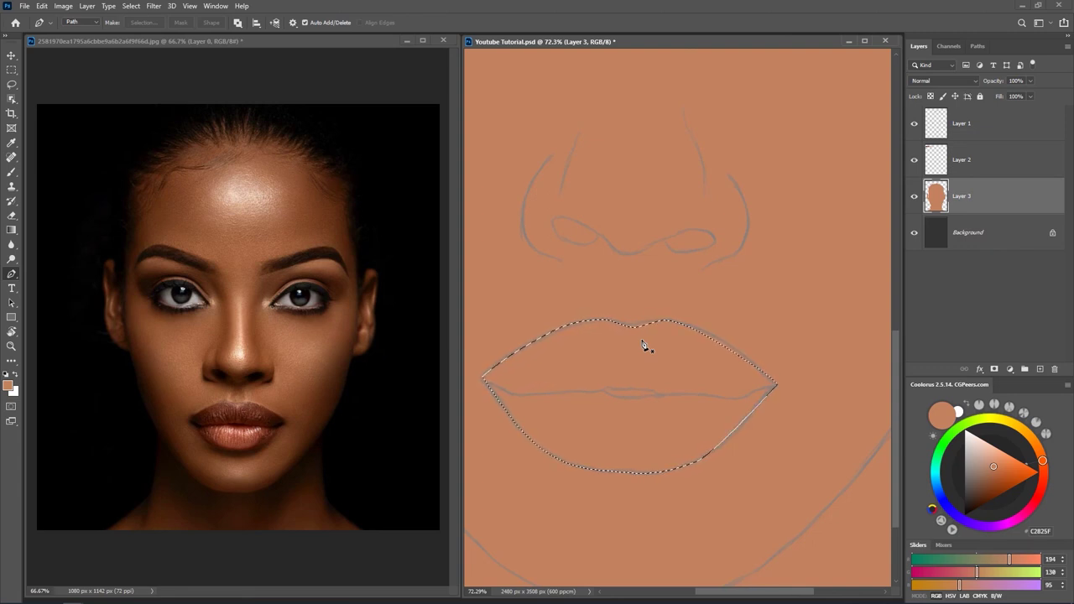
{"action": "key", "text": "ctrl+z"}
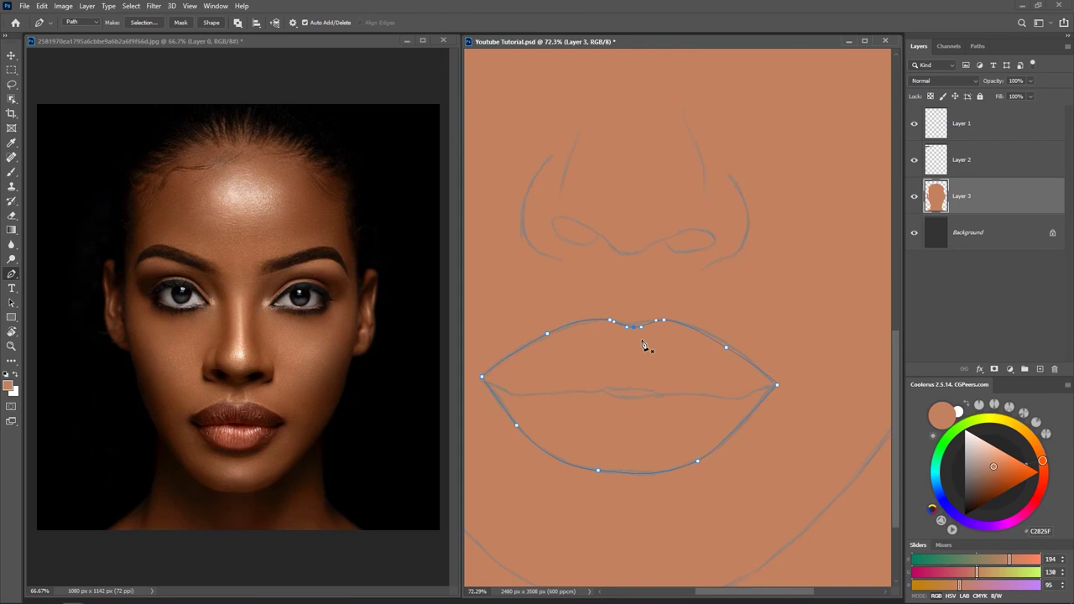
{"action": "left_click", "coordinate": [724, 446], "text": "ctrl"}
{"action": "left_click_drag", "start_coordinate": [727, 448], "coordinate": [727, 445]}
{"action": "key", "text": "ctrl+Return"}
{"action": "key", "text": "b"}
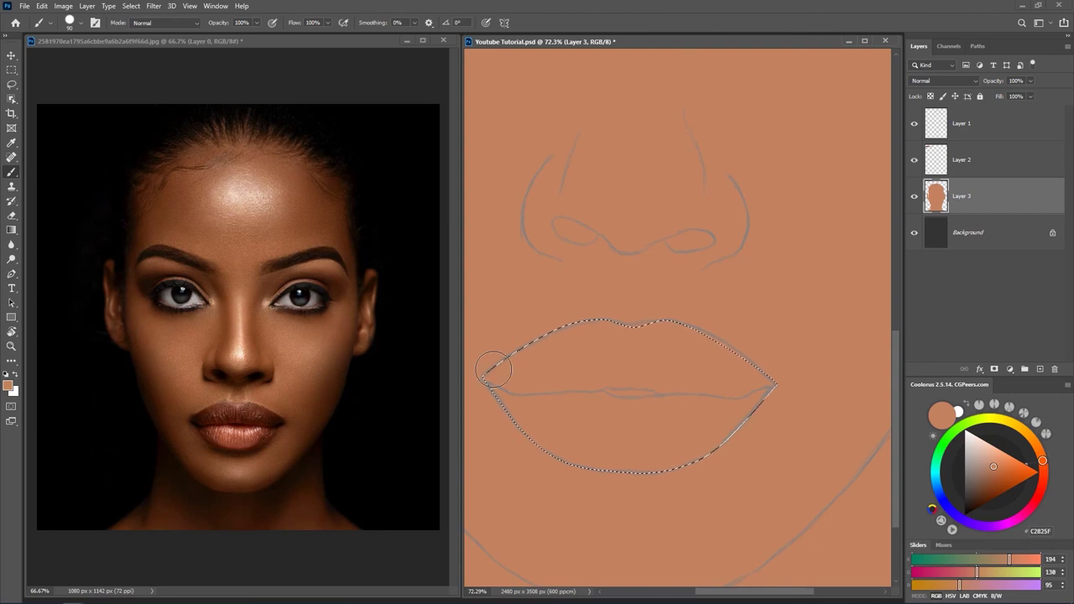
Sample a dark red lip colour from the reference photo
{"action": "left_click", "coordinate": [283, 503]}
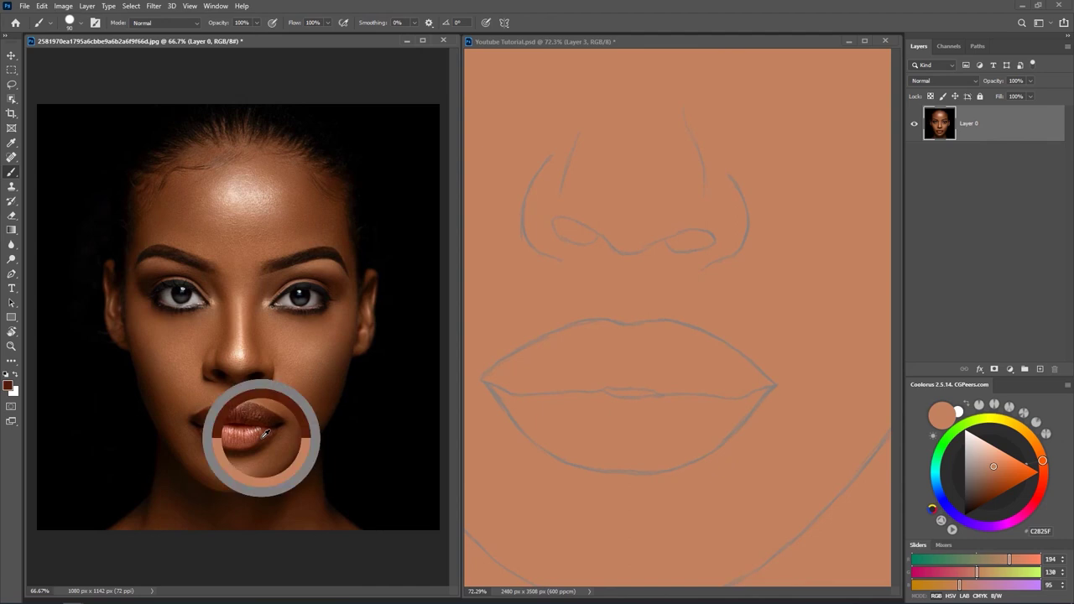
{"action": "left_click", "coordinate": [265, 433], "text": "alt"}
{"action": "left_click", "coordinate": [265, 432], "text": "alt"}
{"action": "left_click", "coordinate": [262, 432], "text": "alt"}
{"action": "left_click", "coordinate": [264, 432], "text": "alt"}
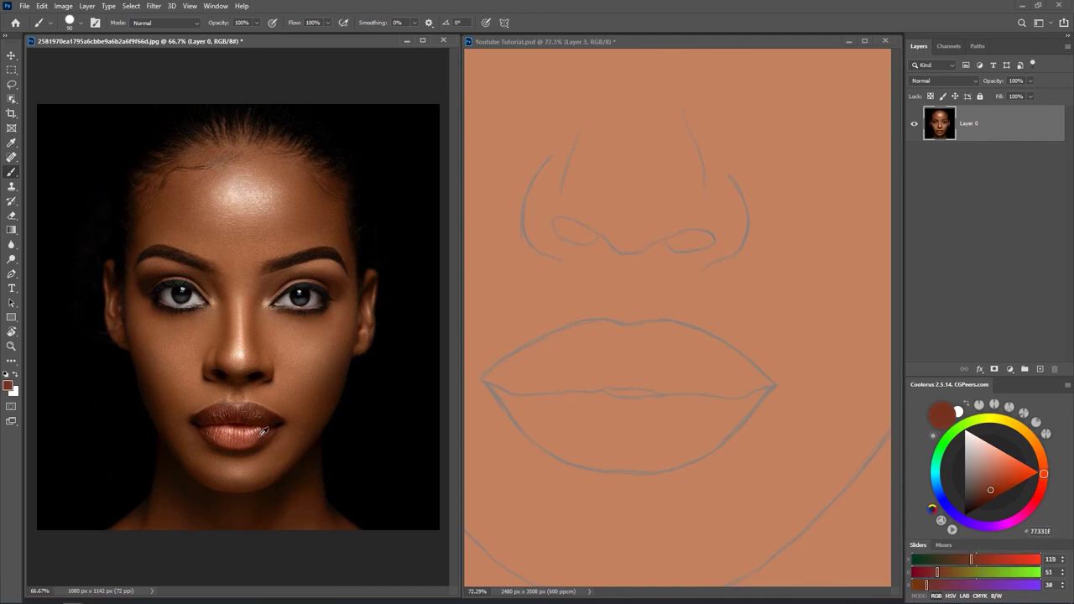
{"action": "left_click", "coordinate": [261, 431], "text": "alt"}
{"action": "left_click", "coordinate": [262, 431], "text": "alt"}
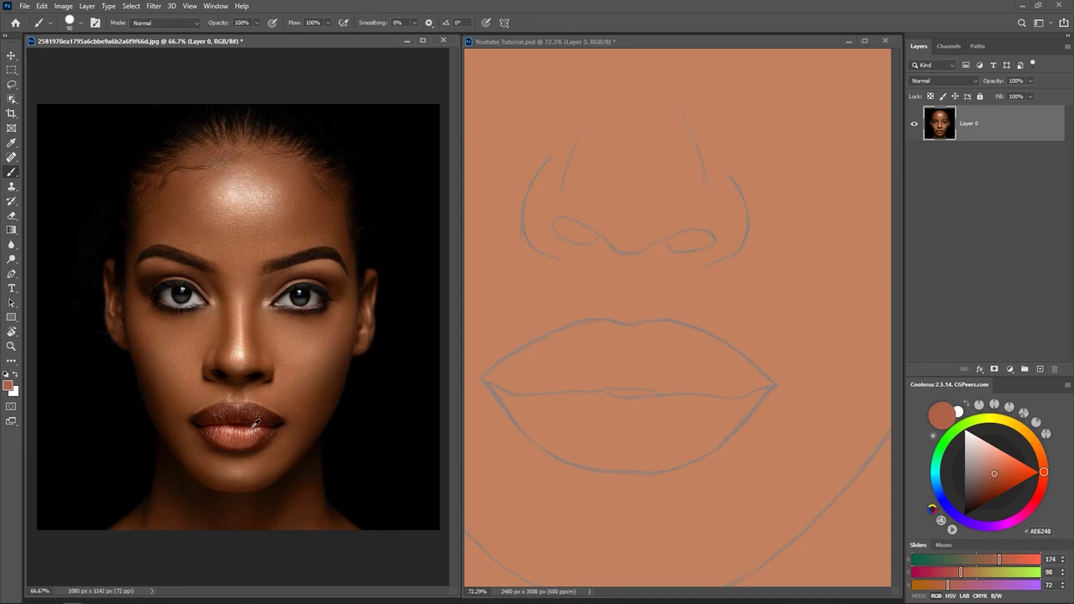
{"action": "left_click", "coordinate": [248, 423], "text": "alt"}
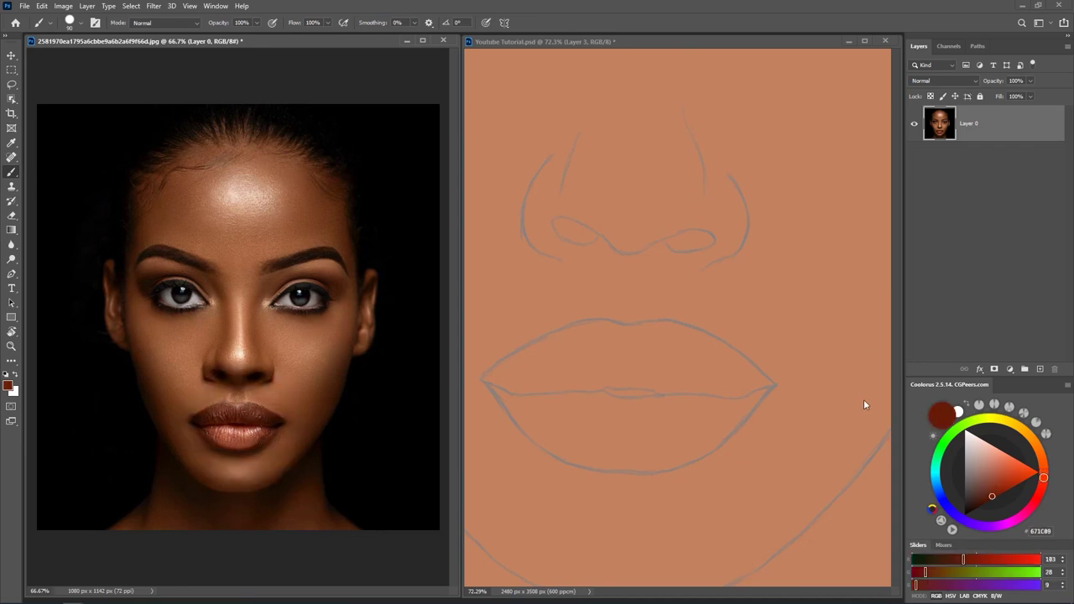
Fill the restored lip selection with dark red 671C09 on a new Layer 4
{"action": "left_click", "coordinate": [720, 342]}
{"action": "scroll", "coordinate": [732, 357], "scroll_direction": "down", "scroll_amount": 2}
{"action": "key", "text": "ctrl+shift+d"}
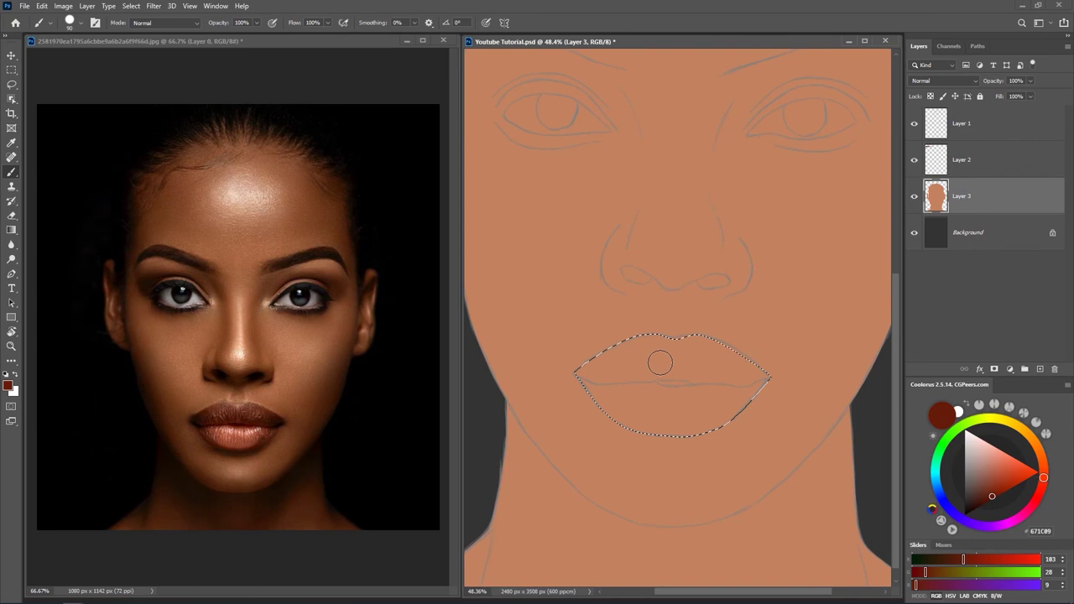
{"action": "left_click", "coordinate": [1040, 370]}
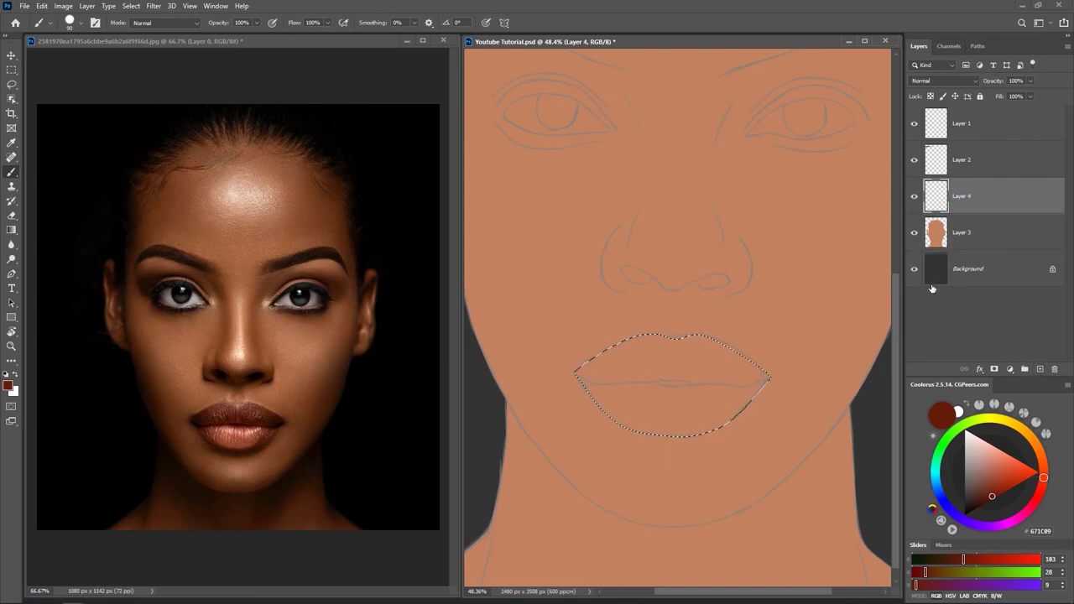
{"action": "key", "text": "alt+BackSpace"}
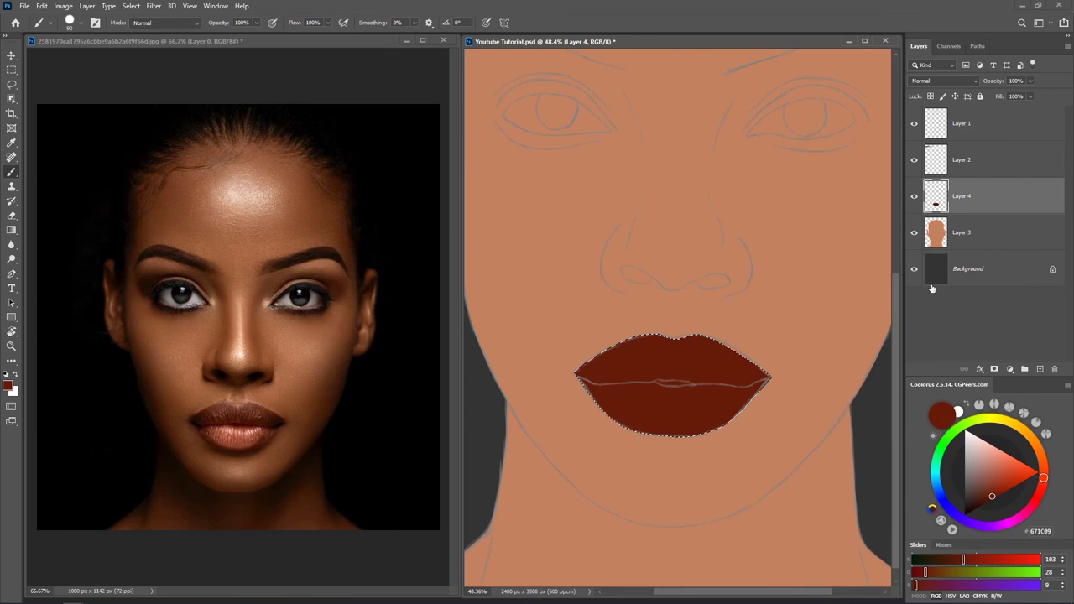
{"action": "key", "text": "ctrl+u"}
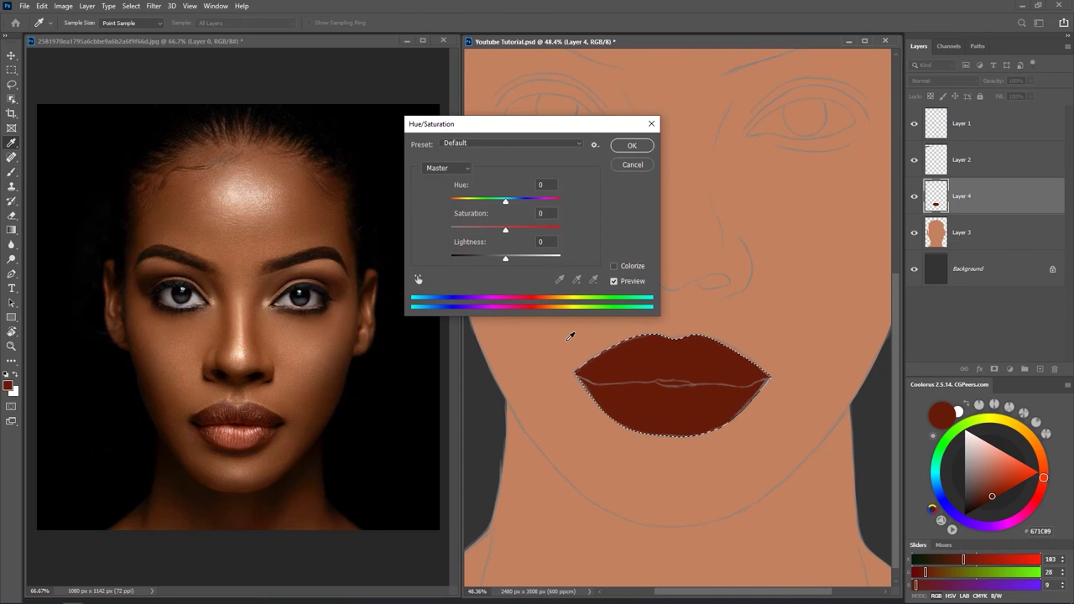
Adjust the lip fill's Hue/Saturation to Hue +5 and Saturation +13
{"action": "left_click_drag", "start_coordinate": [504, 202], "coordinate": [509, 205]}
{"action": "left_click_drag", "start_coordinate": [505, 231], "coordinate": [513, 232]}
{"action": "left_click_drag", "start_coordinate": [506, 203], "coordinate": [509, 207]}
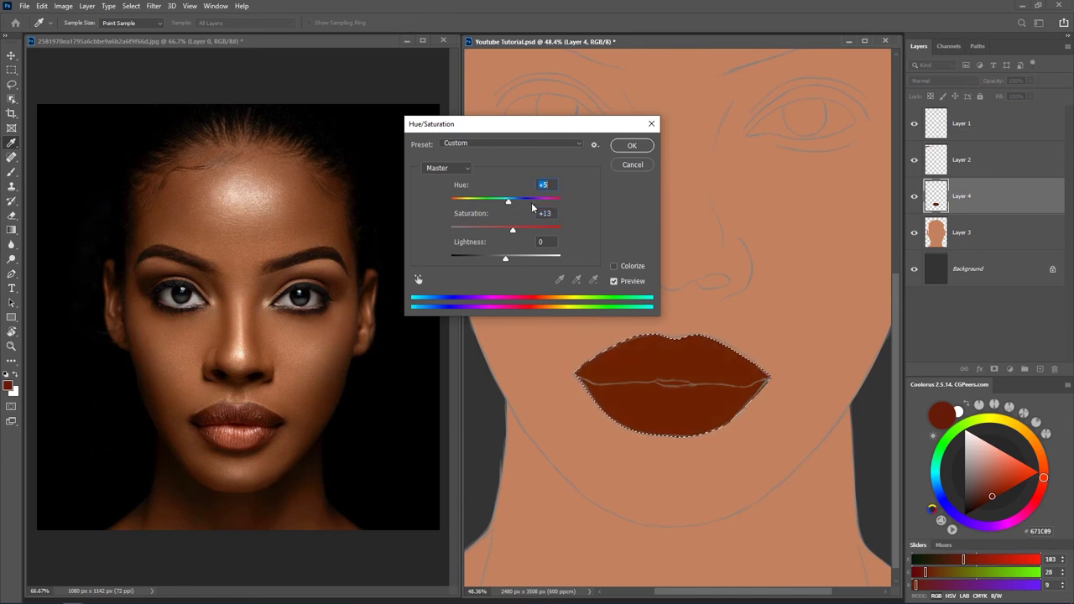
{"action": "left_click", "coordinate": [631, 148]}
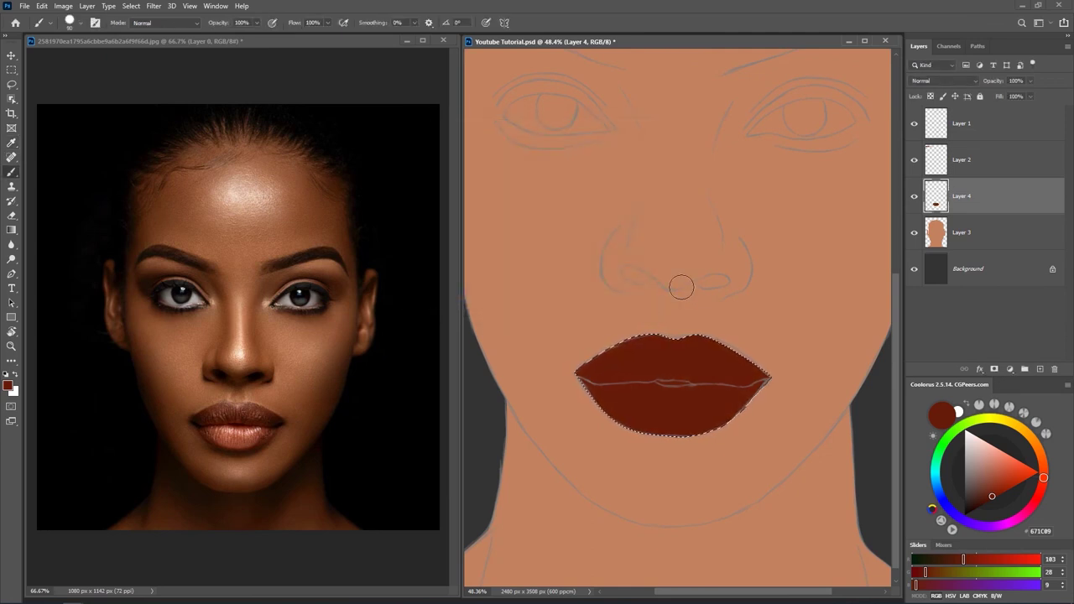
Deselect the lips on Layer 4, reselecting once and clearing the selection again
{"action": "key", "text": "ctrl+d"}
{"action": "scroll", "coordinate": [710, 348], "scroll_direction": "down", "scroll_amount": 4}
{"action": "scroll", "coordinate": [698, 345], "scroll_direction": "up", "scroll_amount": 1}
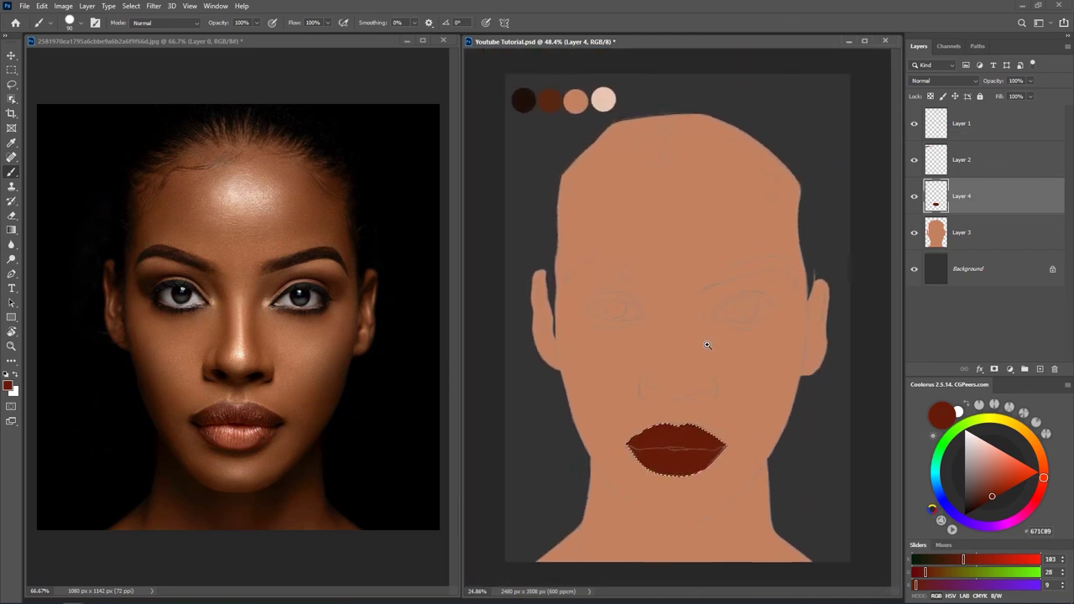
{"action": "key", "text": "ctrl+shift+d"}
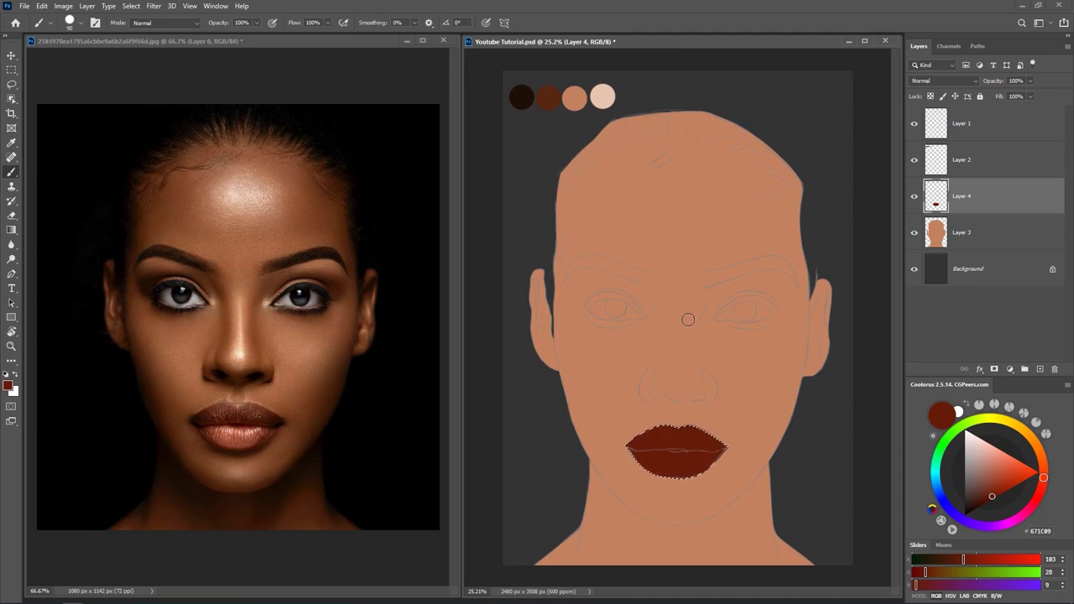
{"action": "key", "text": "ctrl+d"}
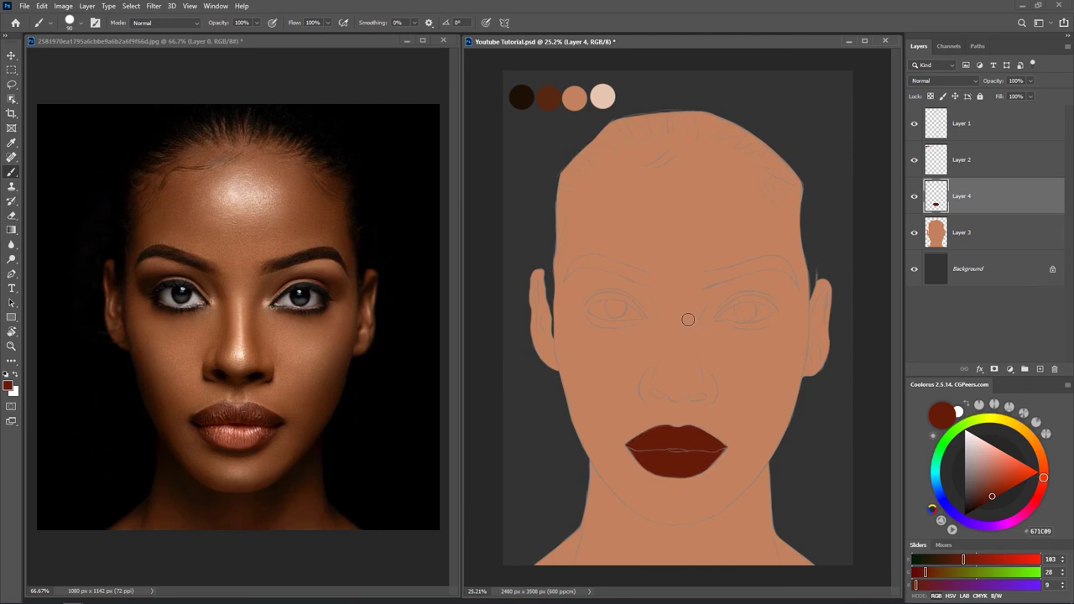